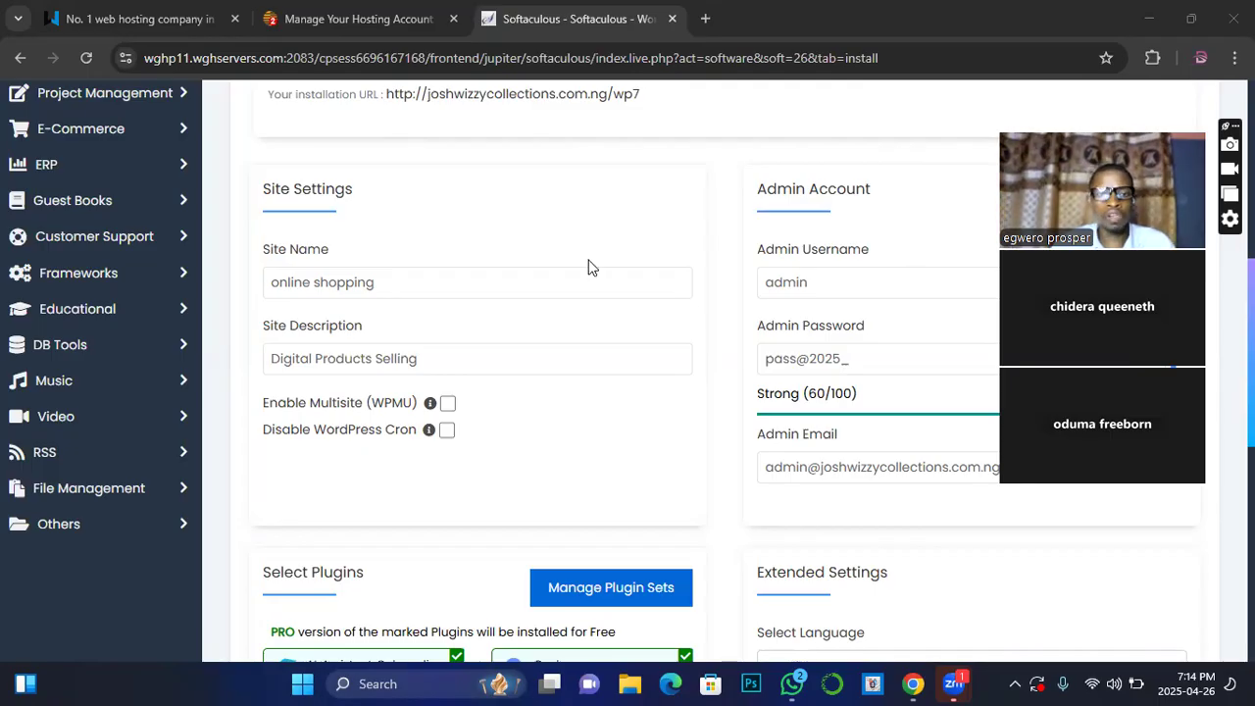
# Step: Review the site settings section of the install form, including the site description field
pyautogui.scroll(-1, 676, 309)
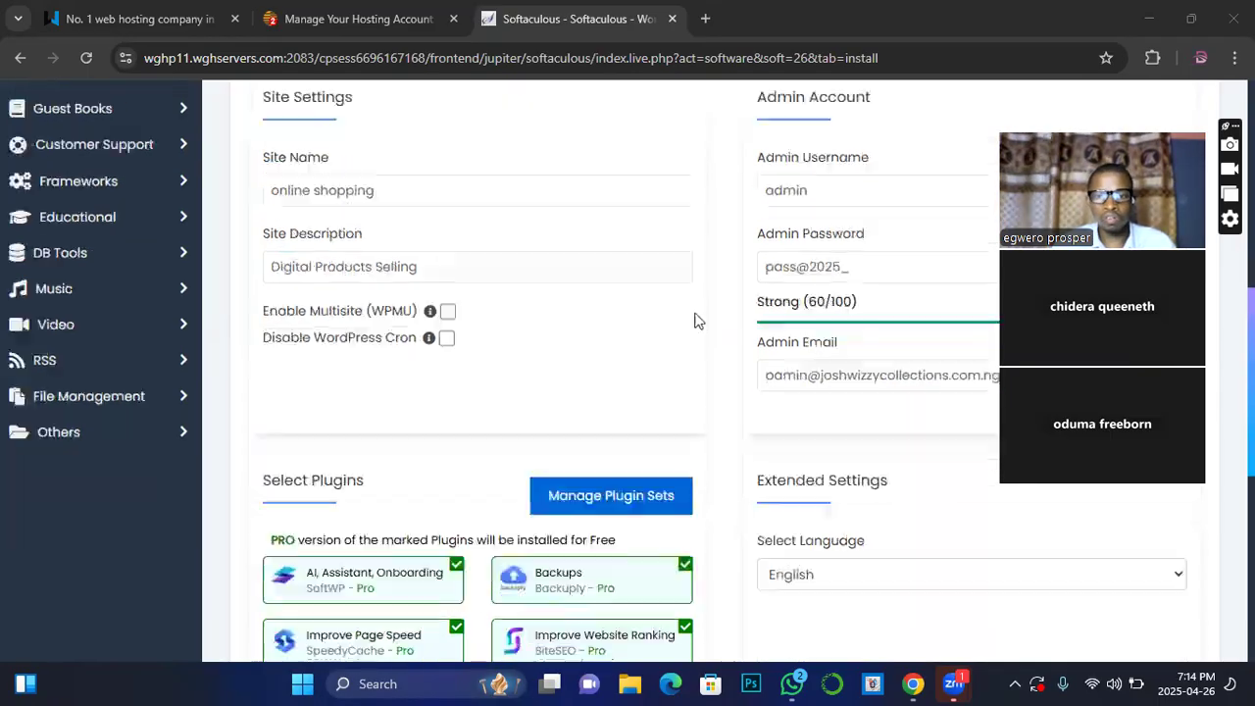
pyautogui.scroll(-1, 538, 351)
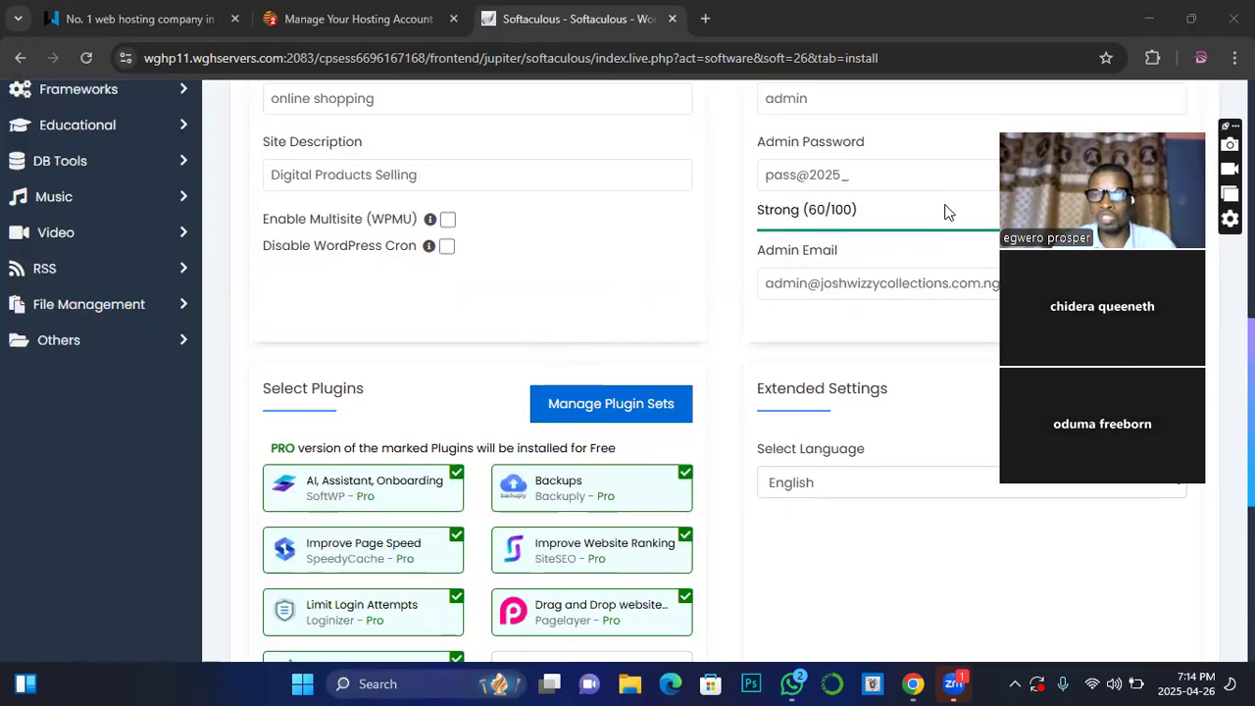
pyautogui.moveTo(1139, 106); pyautogui.dragTo(1154, 47)
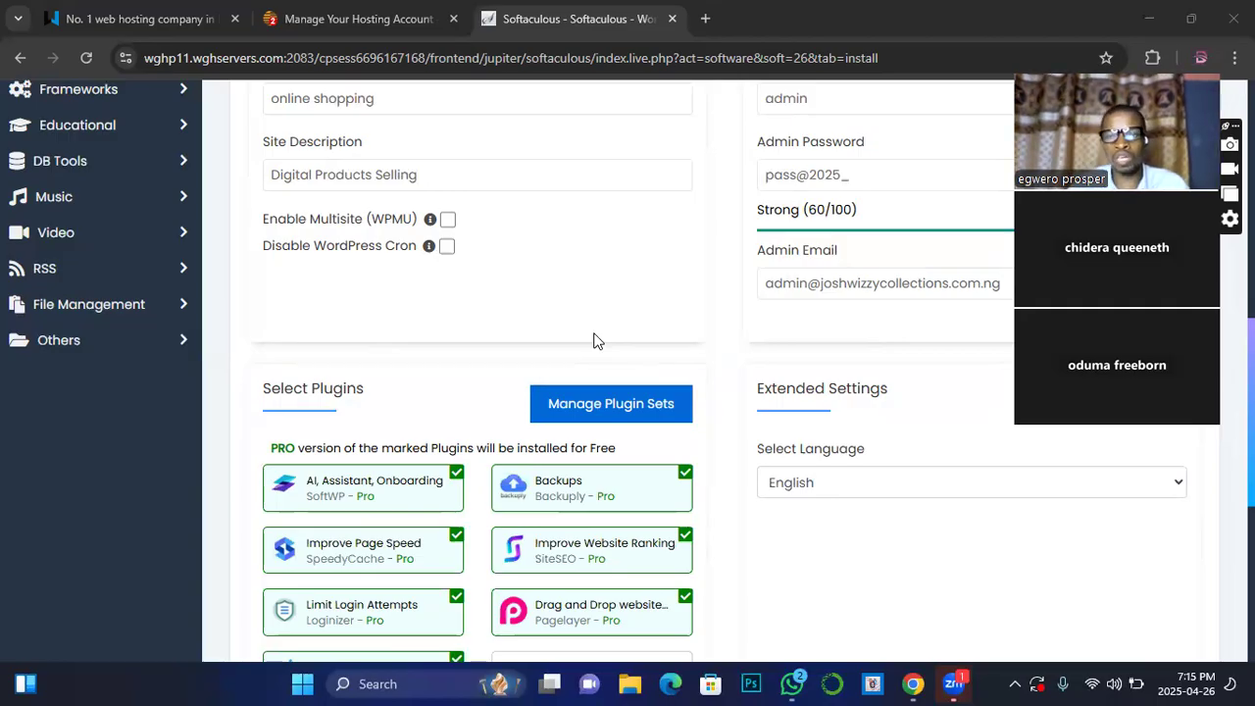
pyautogui.click(560, 173)
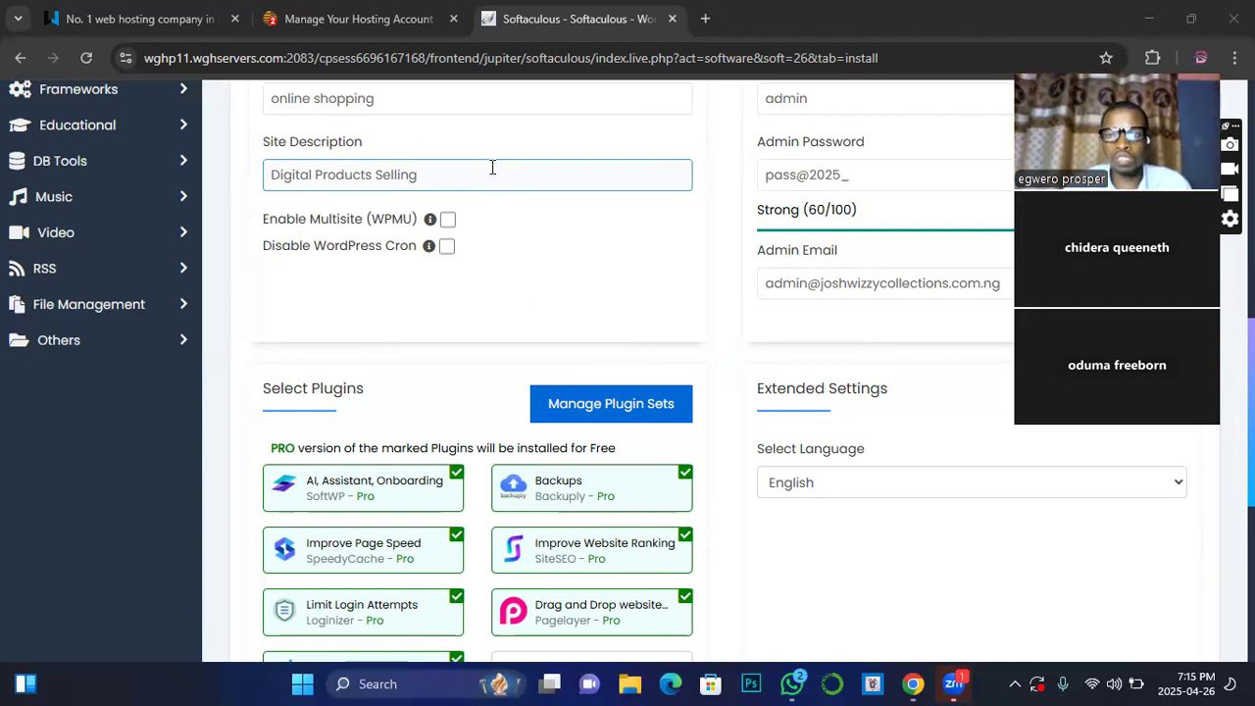
pyautogui.click(495, 201)
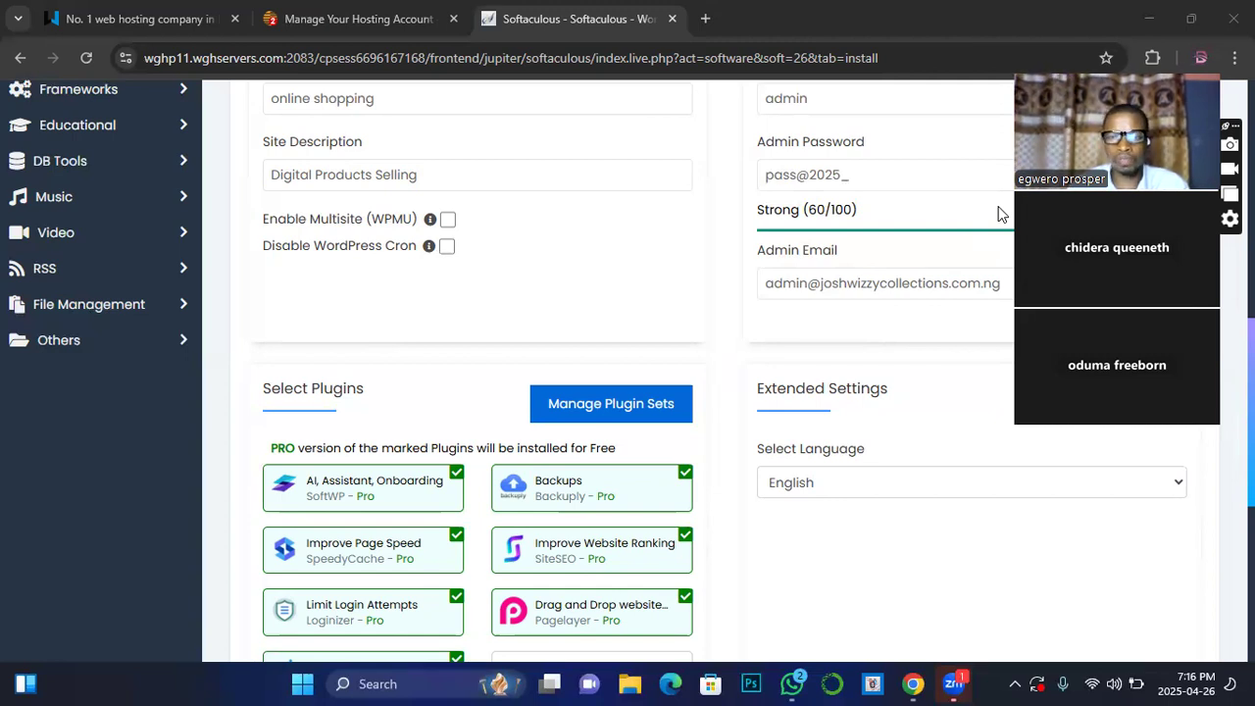
# Step: Look over the form's admin account fields, the admin username and password
pyautogui.scroll(5, 682, 271)
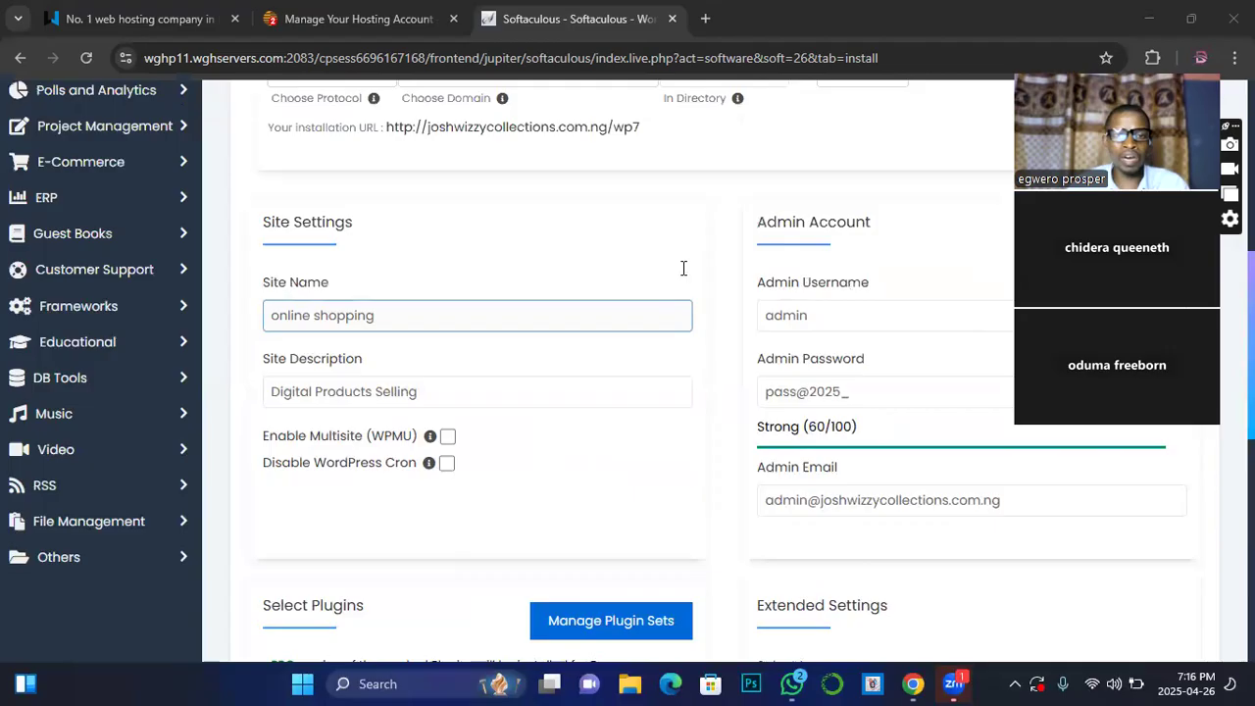
pyautogui.scroll(1, 687, 289)
pyautogui.scroll(-1, 686, 302)
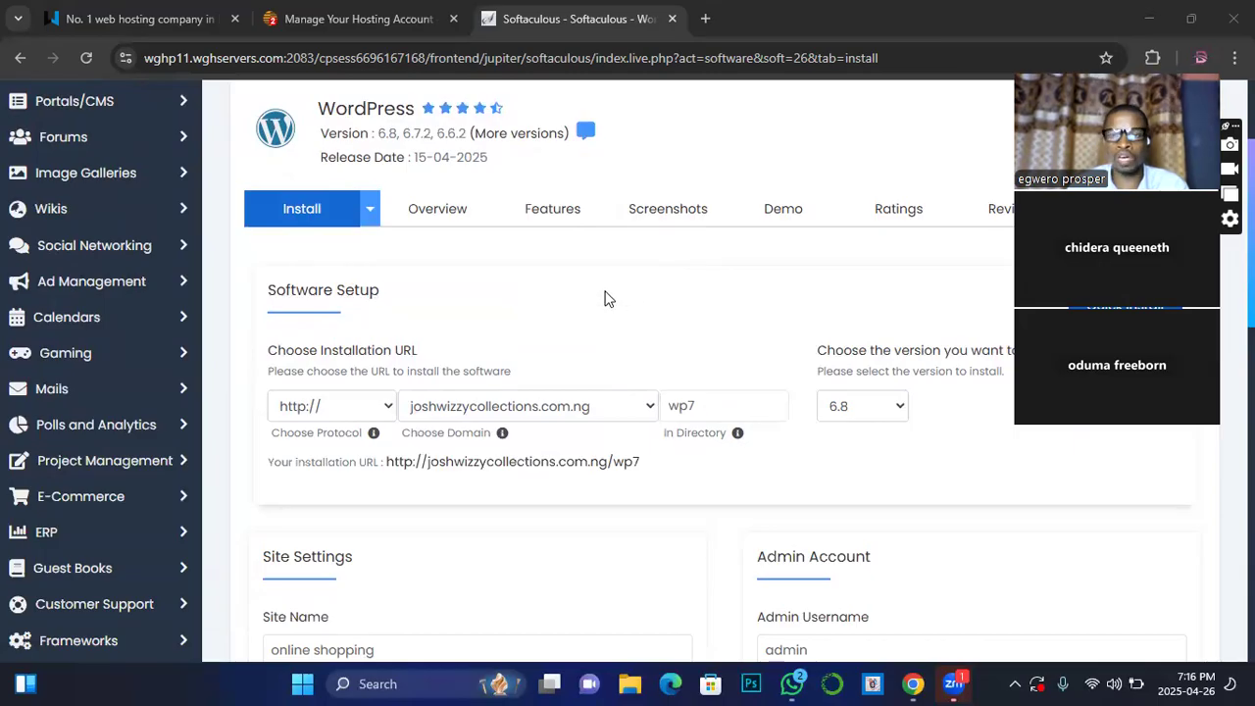
pyautogui.scroll(-1, 605, 298)
pyautogui.scroll(2, 605, 298)
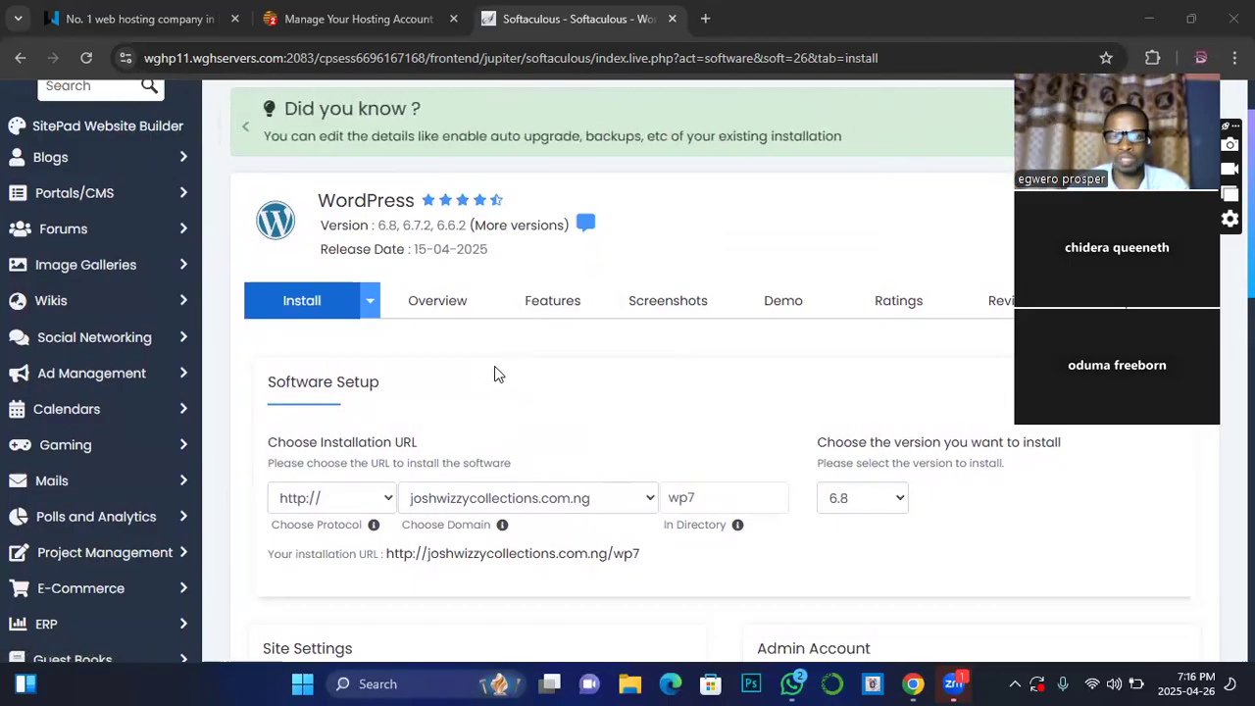
pyautogui.scroll(1, 474, 360)
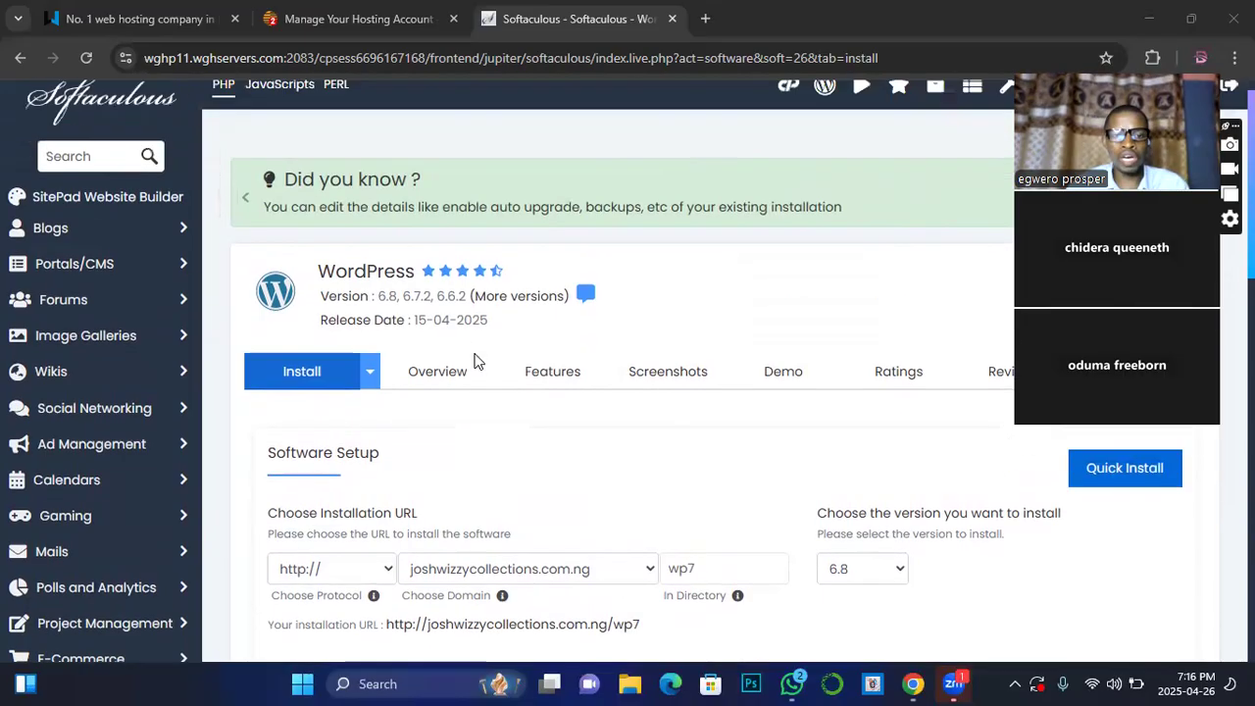
pyautogui.scroll(-1, 474, 360)
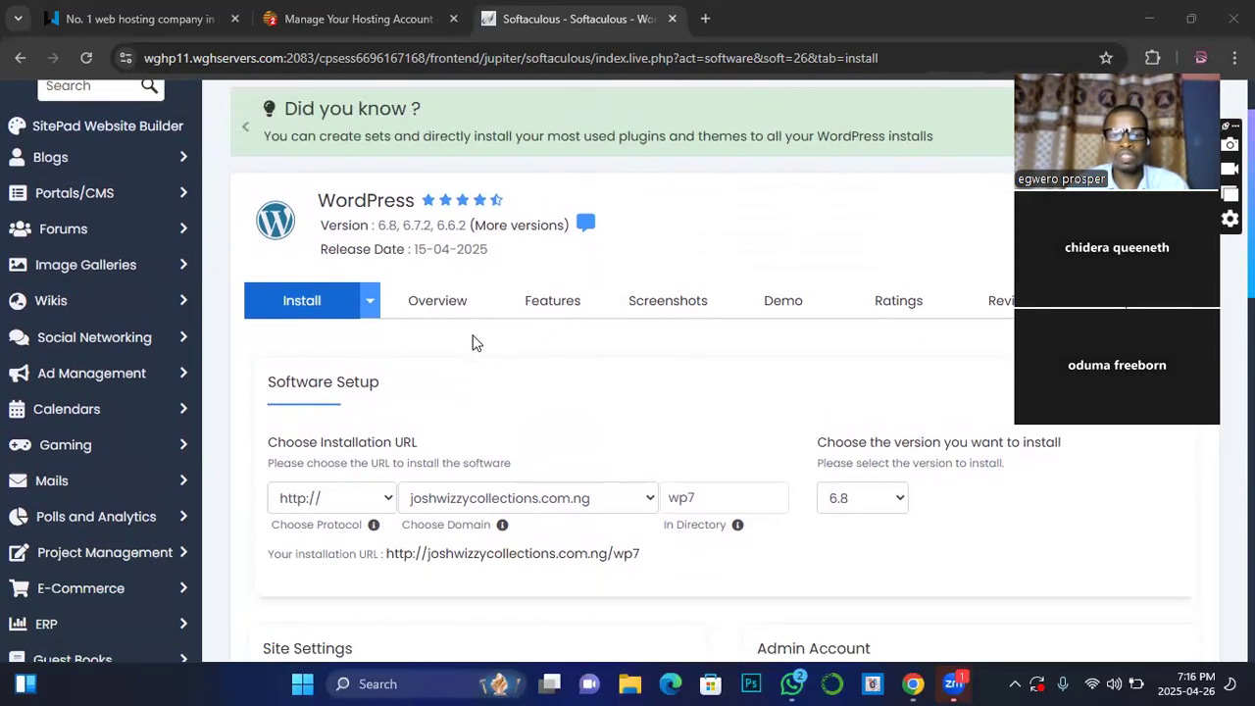
pyautogui.scroll(-1, 498, 368)
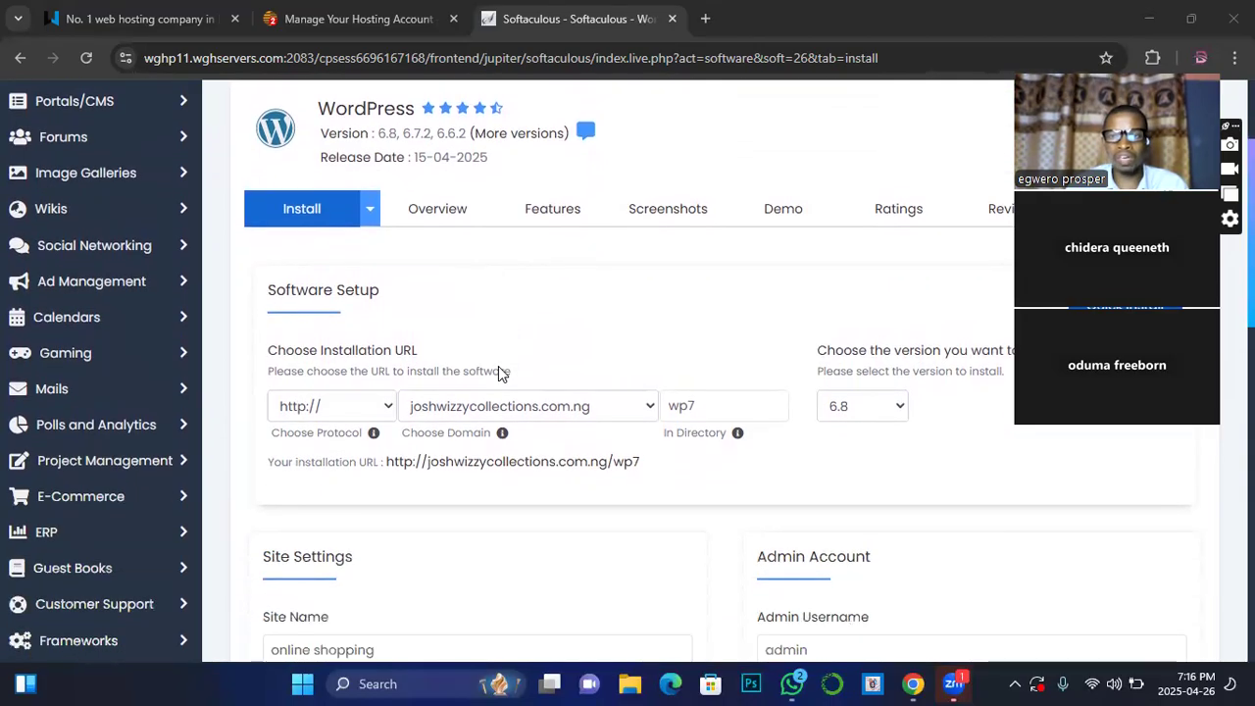
pyautogui.scroll(-1, 499, 369)
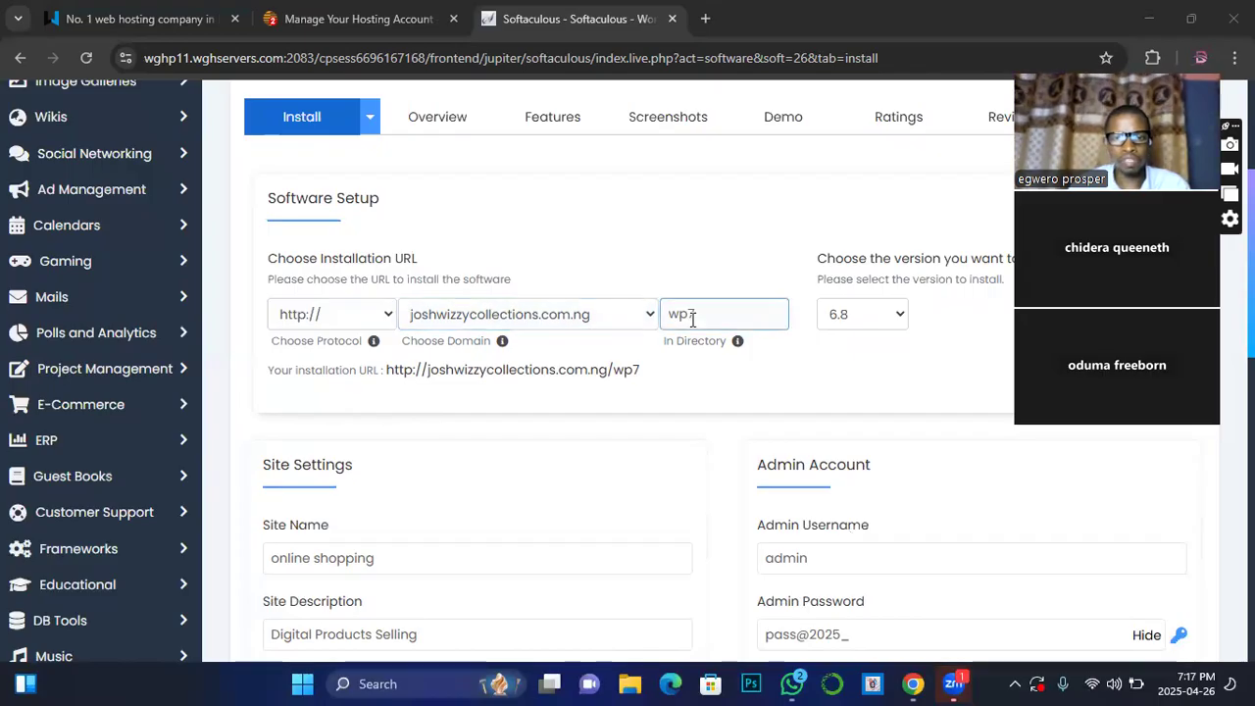
pyautogui.scroll(-2, 690, 319)
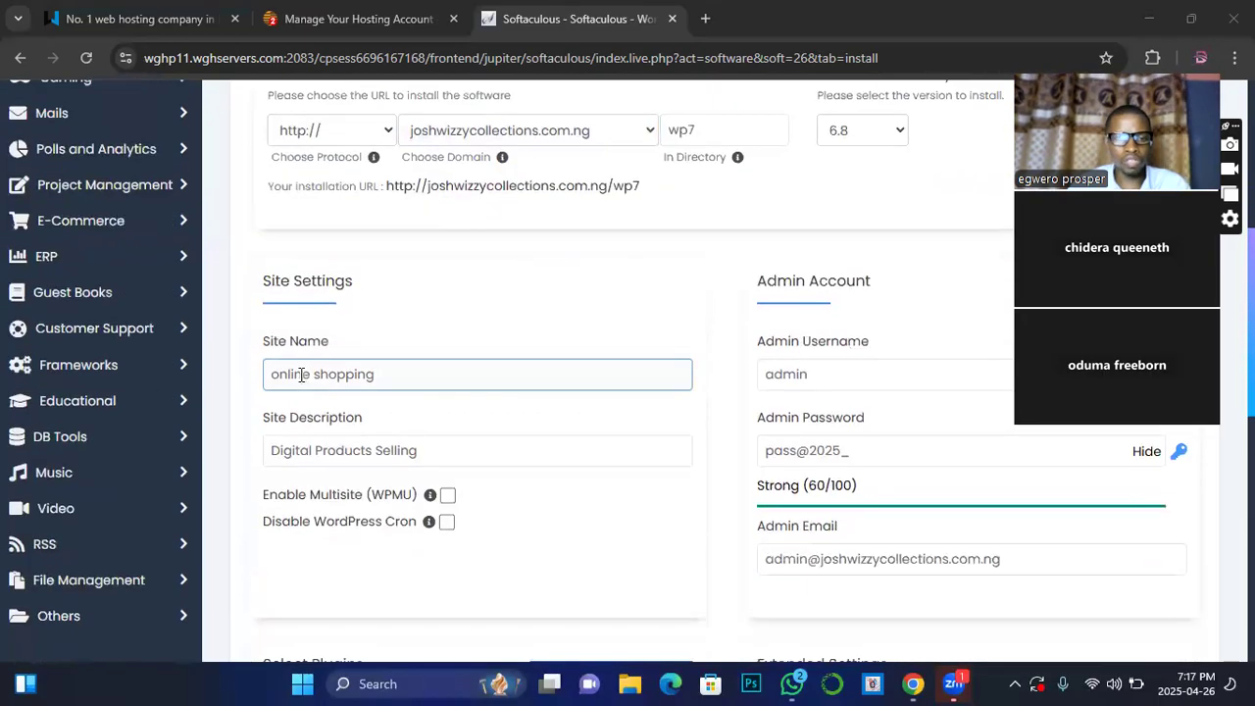
pyautogui.scroll(-1, 419, 374)
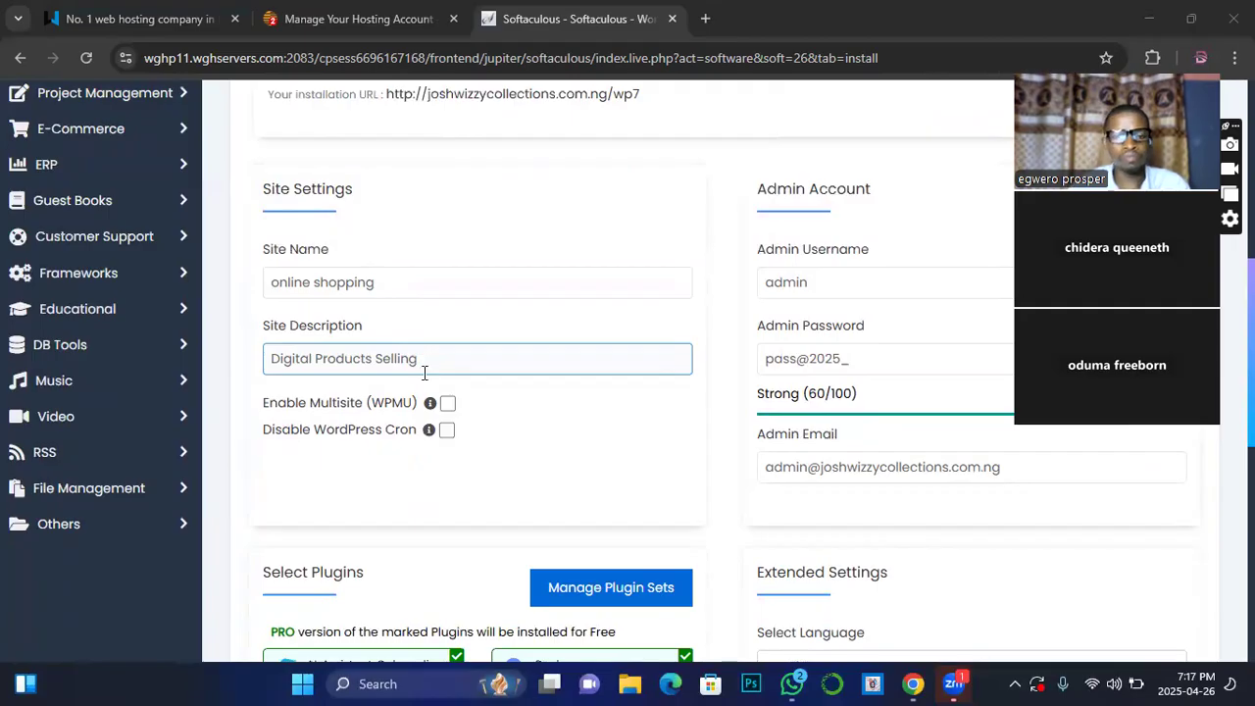
pyautogui.scroll(-1, 425, 370)
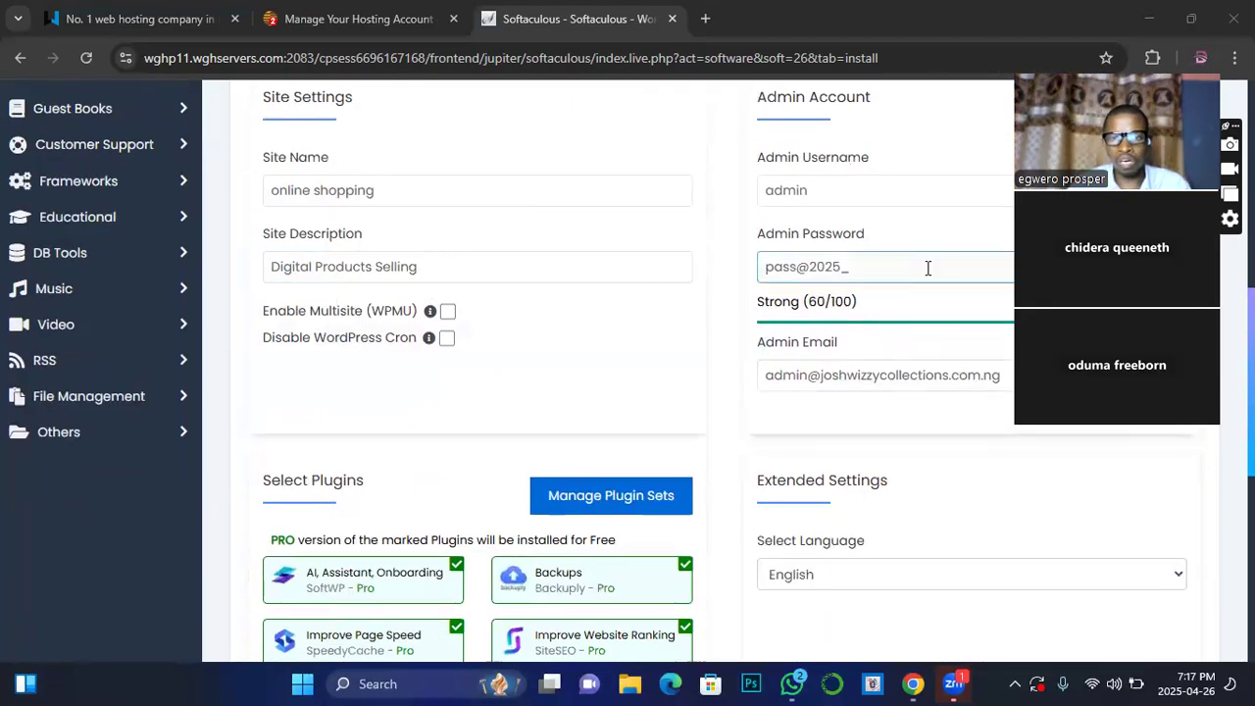
pyautogui.moveTo(1167, 219); pyautogui.dragTo(408, 498)
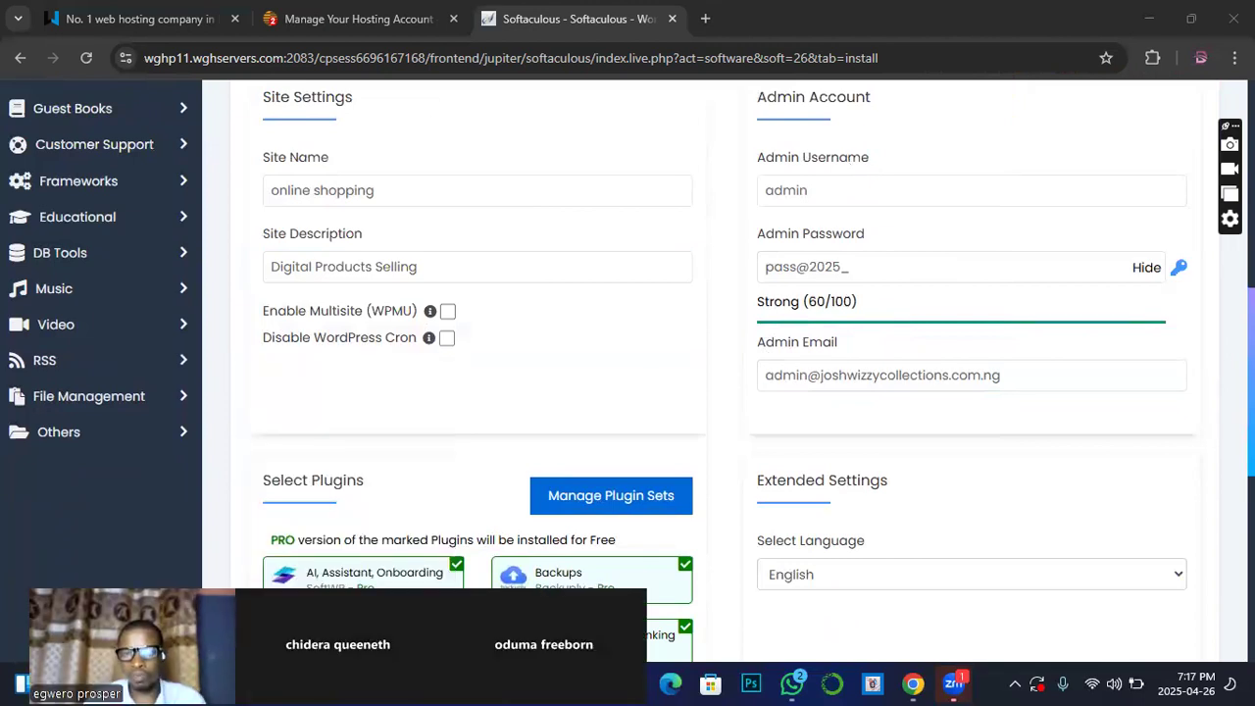
pyautogui.click(839, 280)
pyautogui.click(800, 203)
pyautogui.scroll(-4, 796, 236)
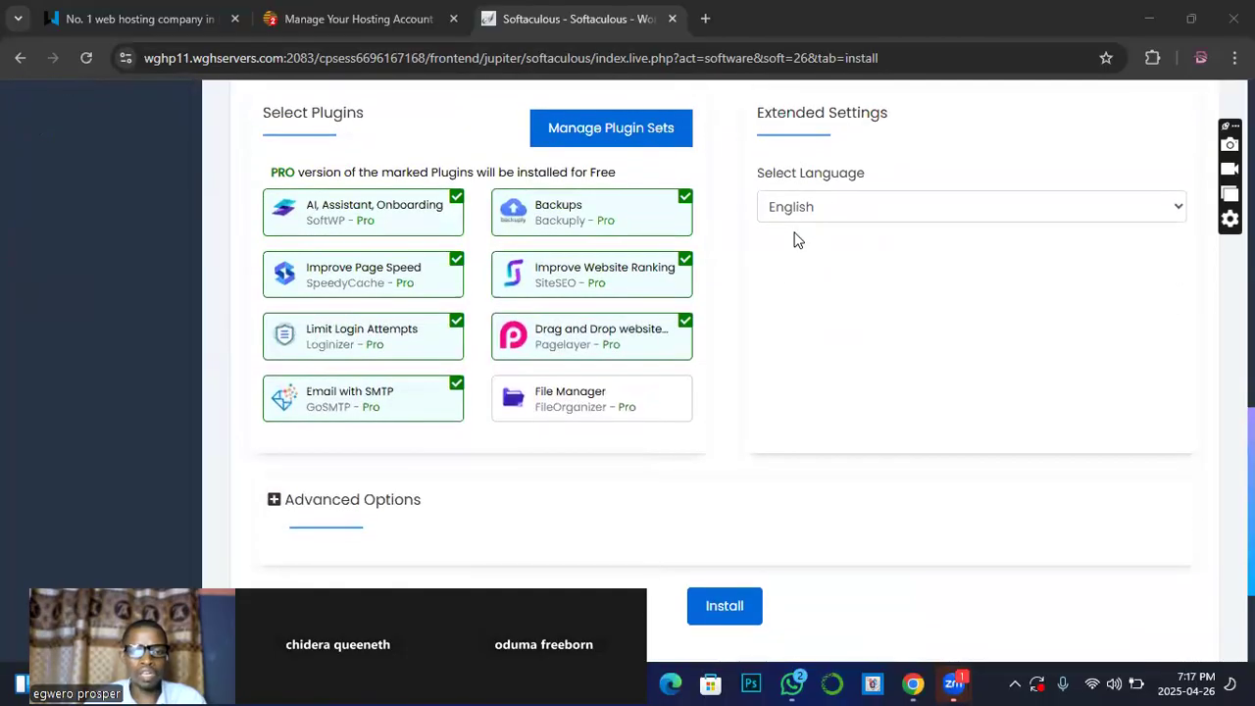
pyautogui.scroll(1, 796, 240)
pyautogui.scroll(2, 751, 390)
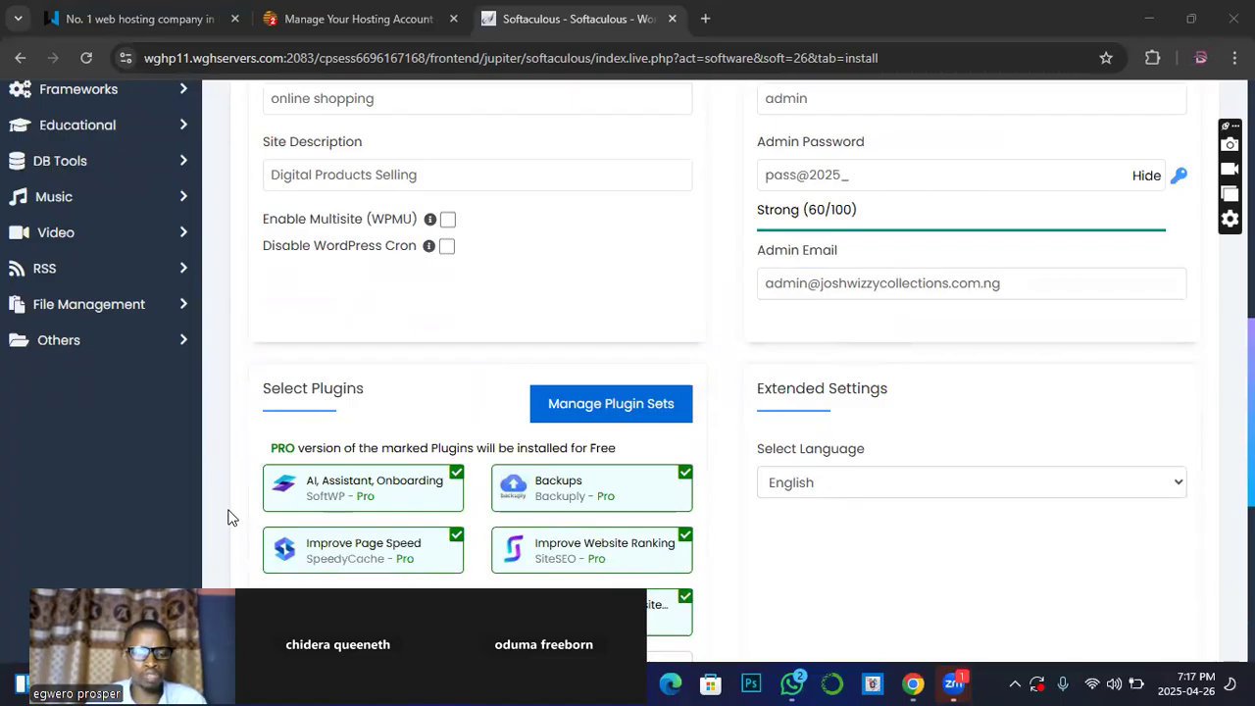
# Step: Read the plugin descriptions and untick the AI Assistant onboarding plugin
pyautogui.moveTo(309, 548)
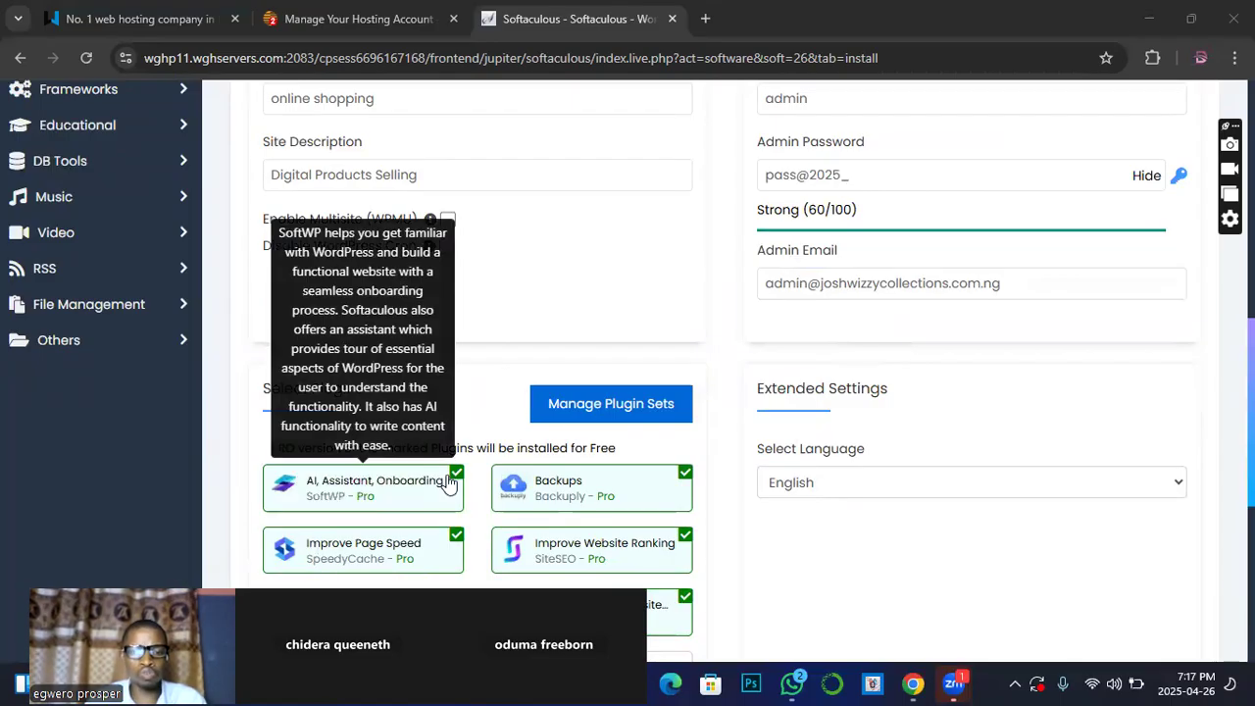
pyautogui.scroll(-1, 508, 416)
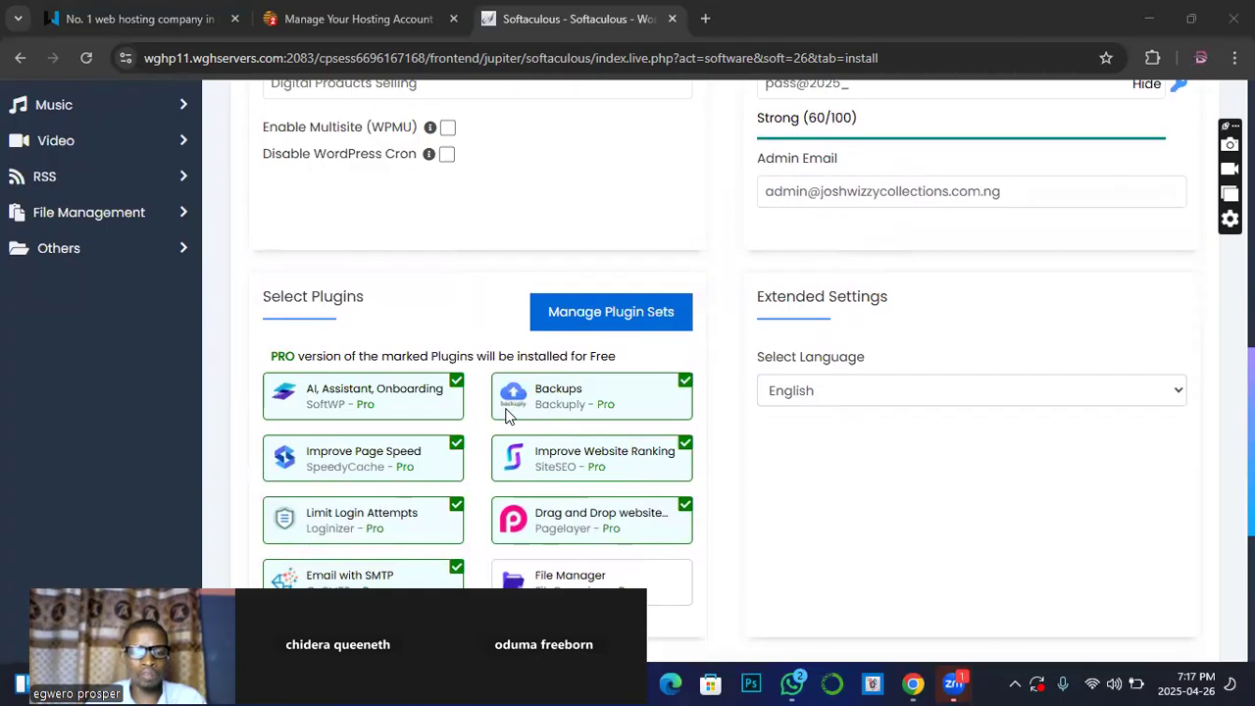
pyautogui.moveTo(507, 415)
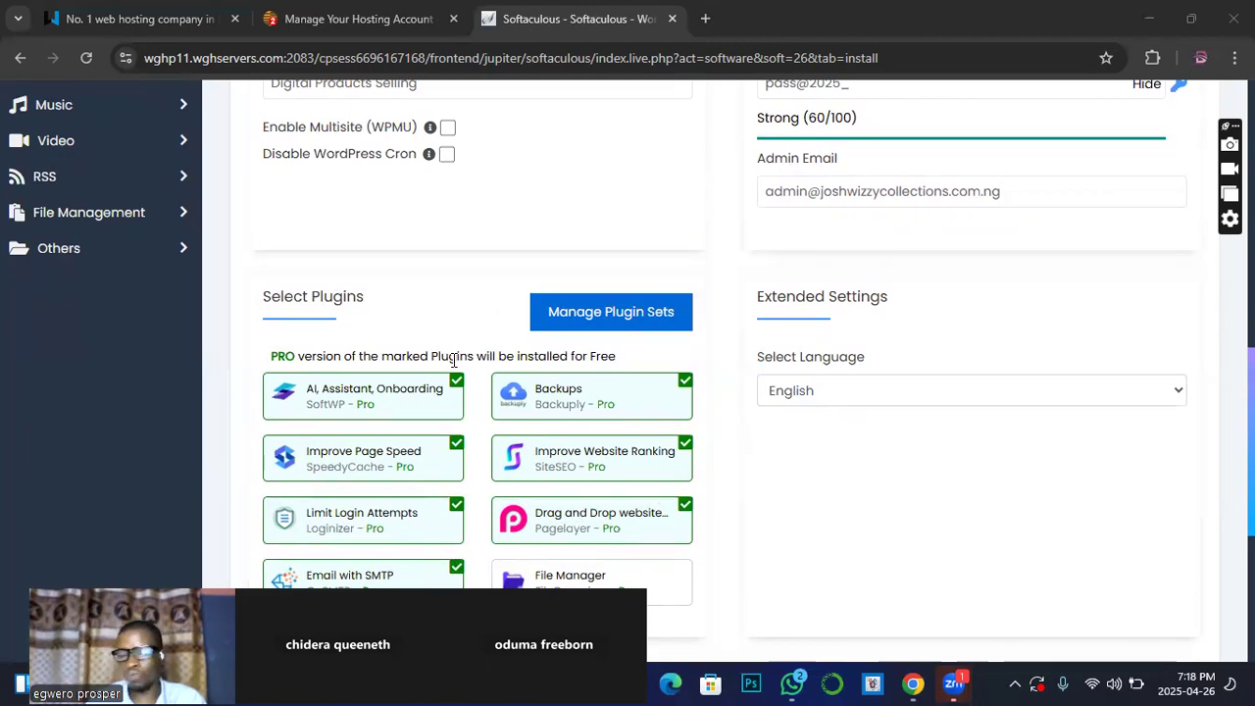
pyautogui.scroll(-1, 457, 354)
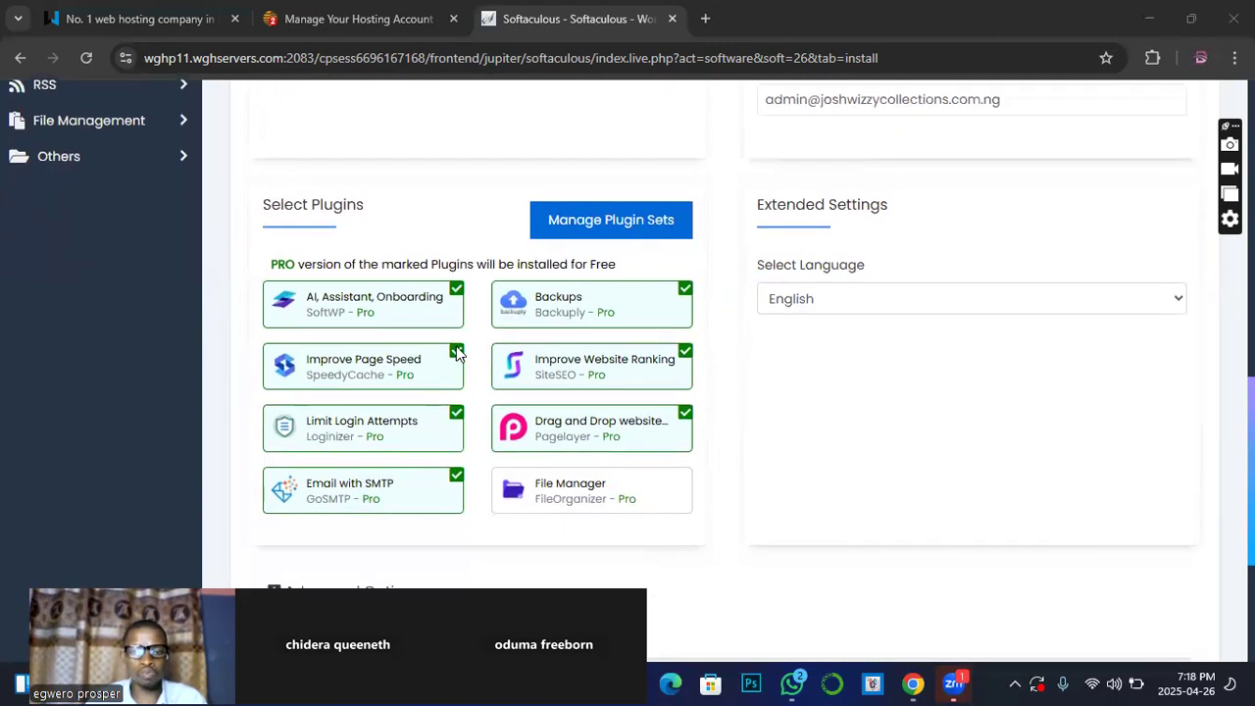
pyautogui.scroll(1, 457, 354)
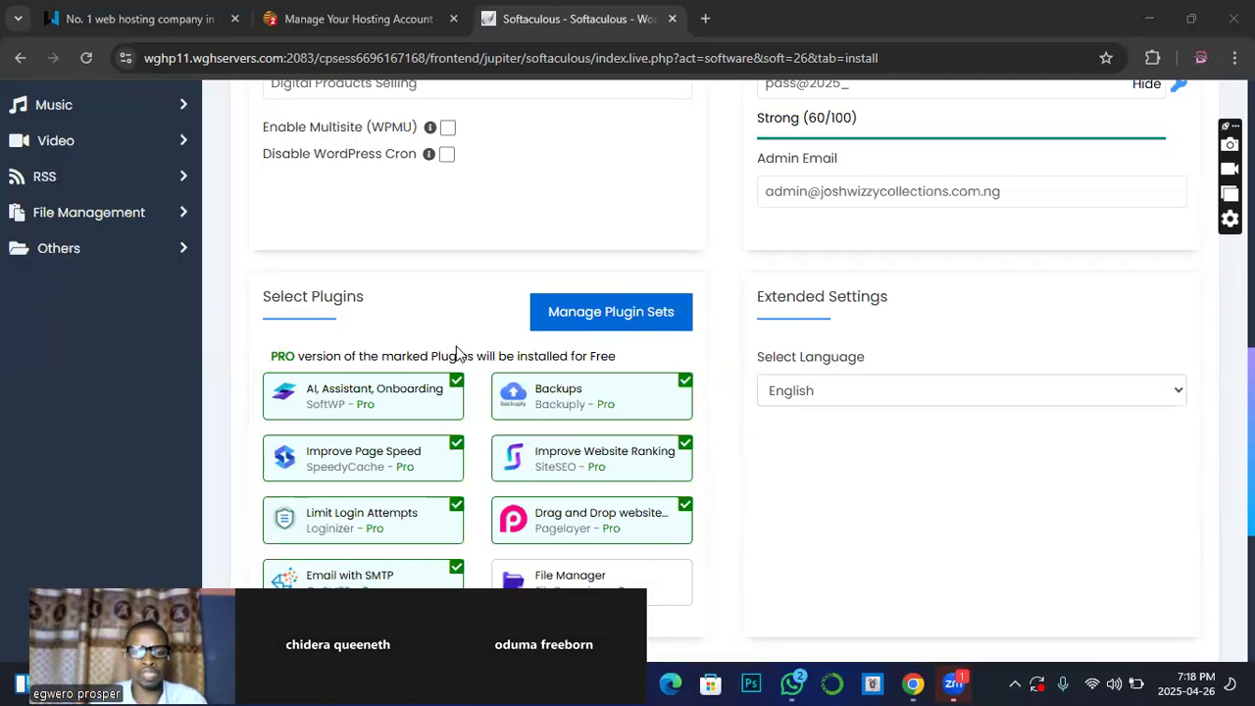
pyautogui.moveTo(317, 403)
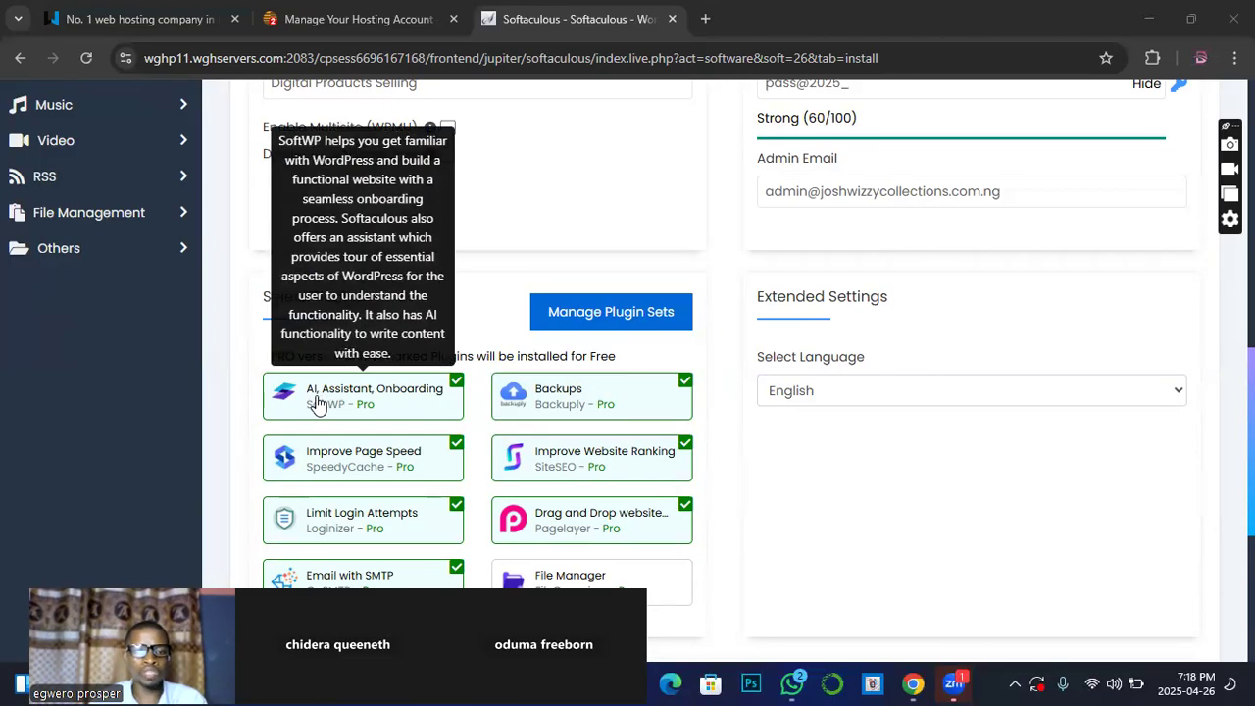
pyautogui.click(453, 391)
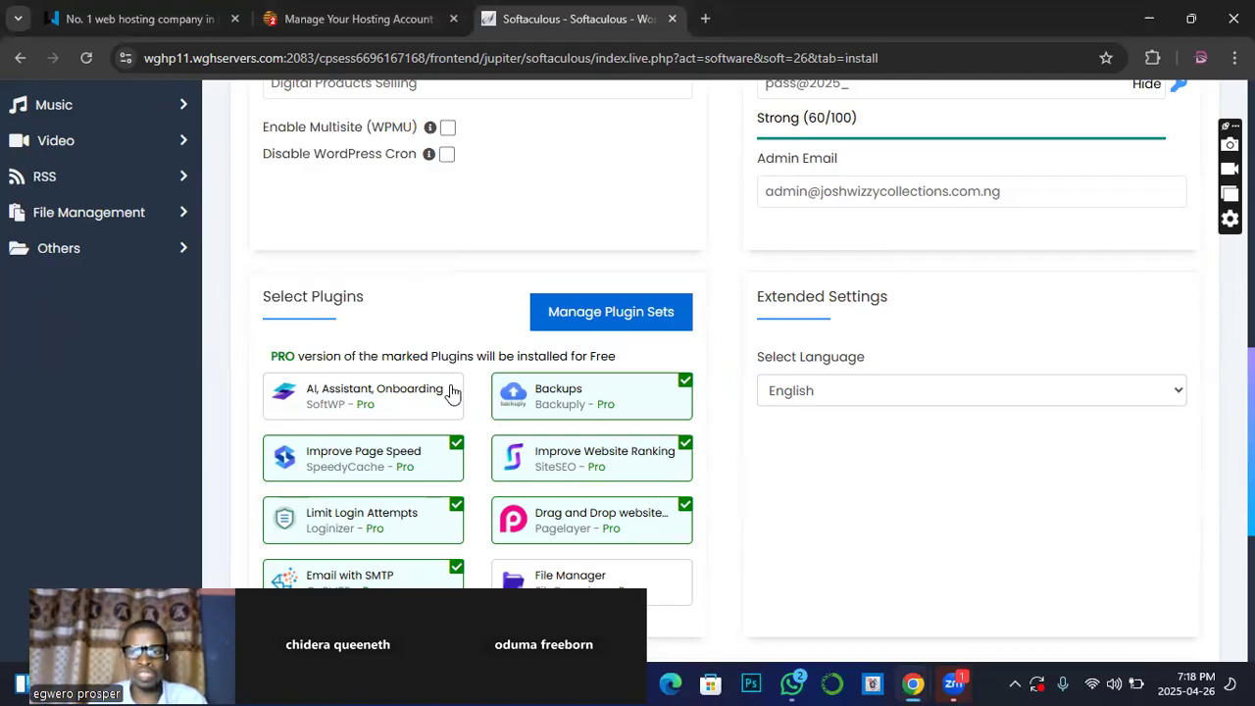
# Step: Read the remaining plugin descriptions, keeping six plugins ticked and File Manager unticked
pyautogui.scroll(-1, 440, 398)
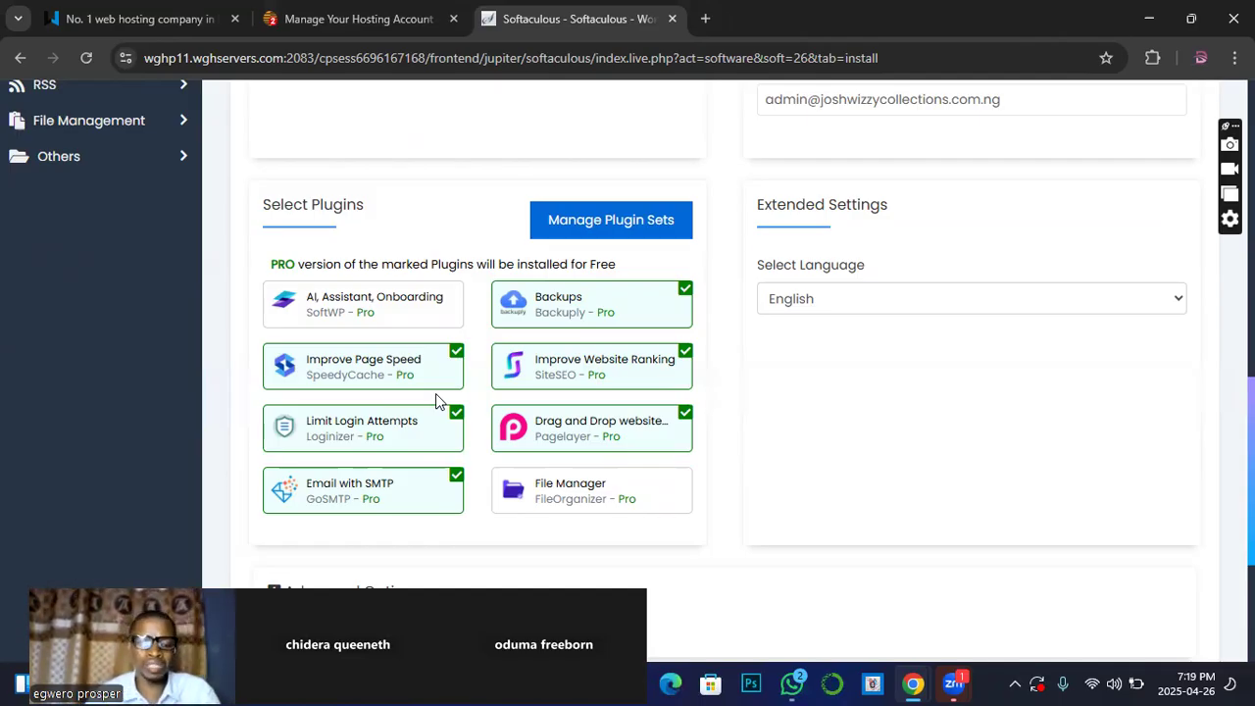
pyautogui.moveTo(520, 423)
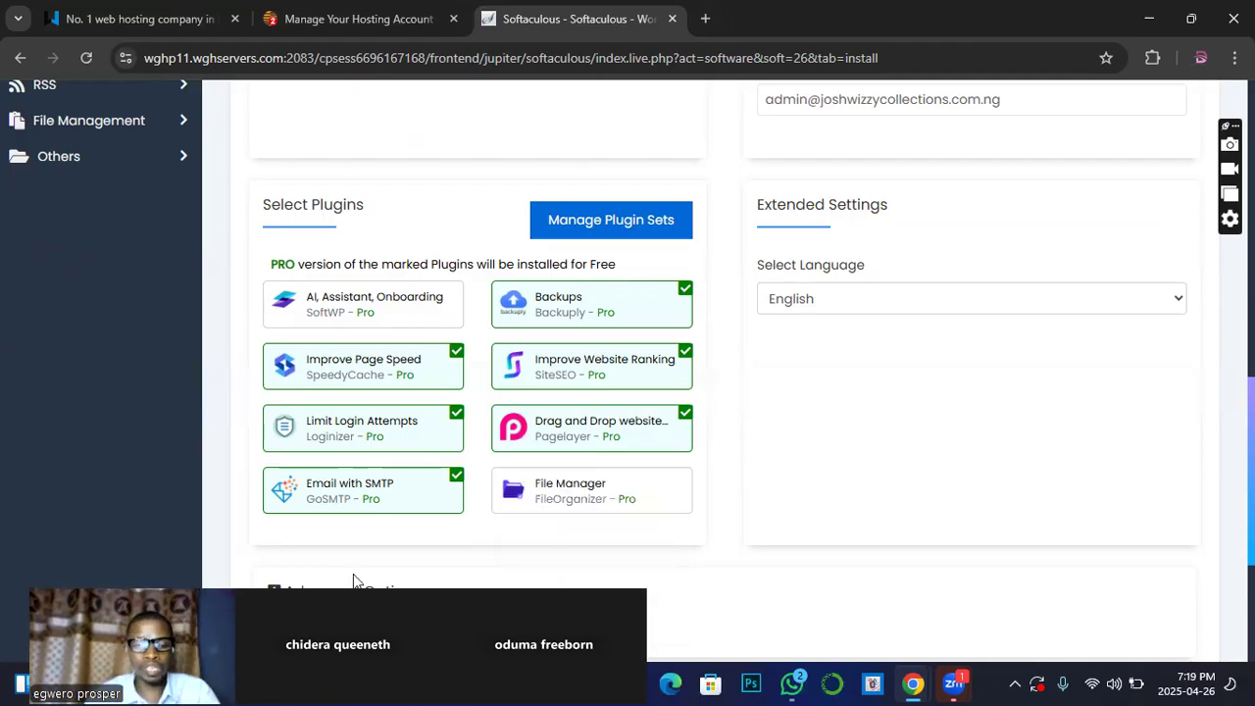
pyautogui.moveTo(272, 496)
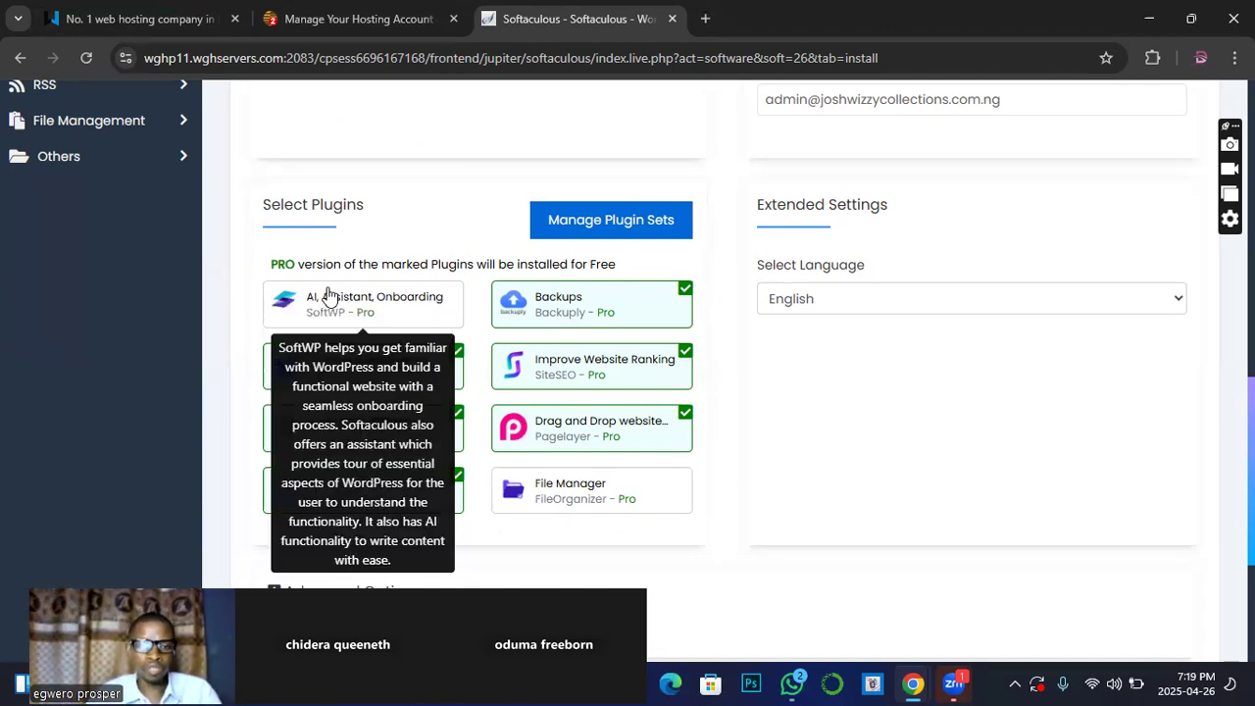
pyautogui.moveTo(326, 431)
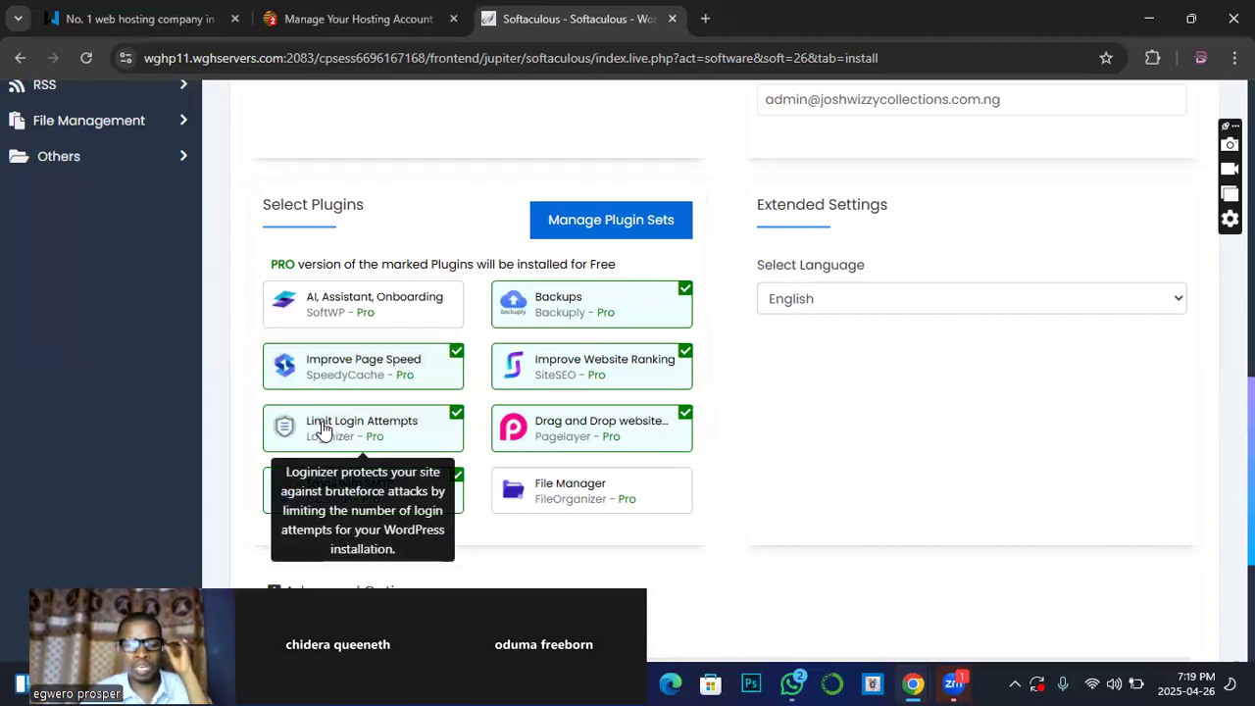
pyautogui.moveTo(402, 353)
pyautogui.moveTo(319, 311)
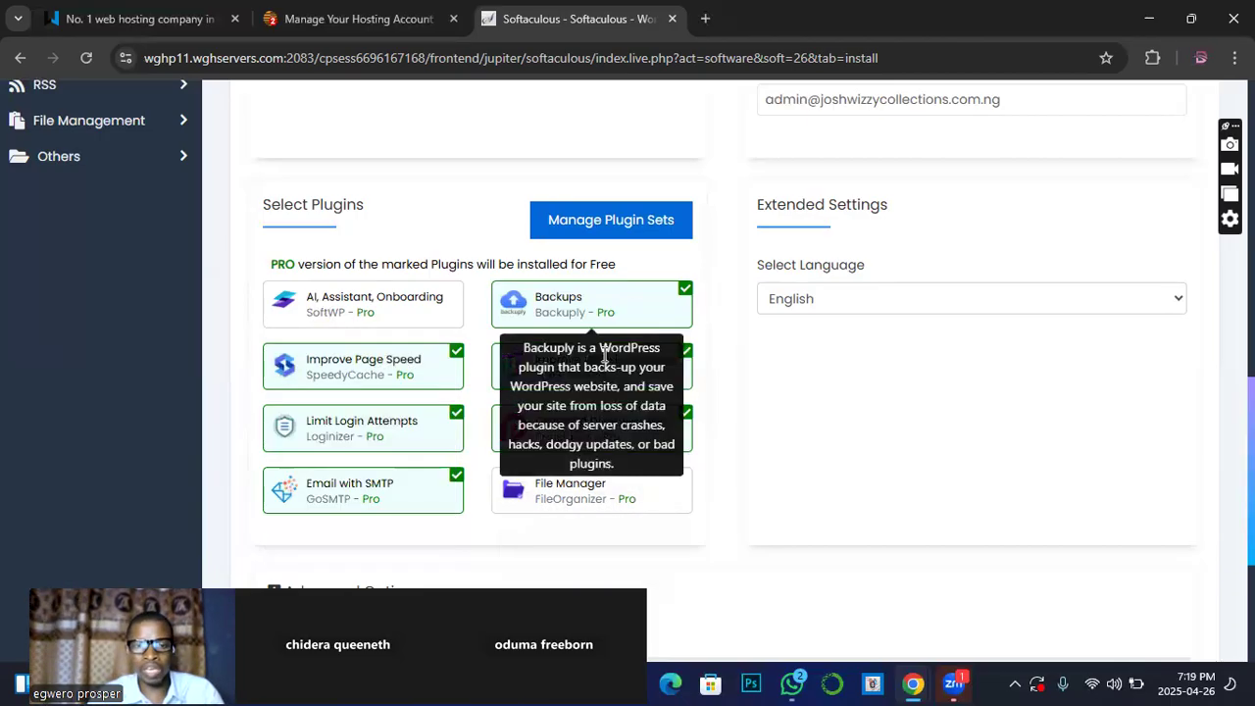
pyautogui.scroll(-1, 428, 462)
pyautogui.moveTo(424, 405)
pyautogui.moveTo(661, 351)
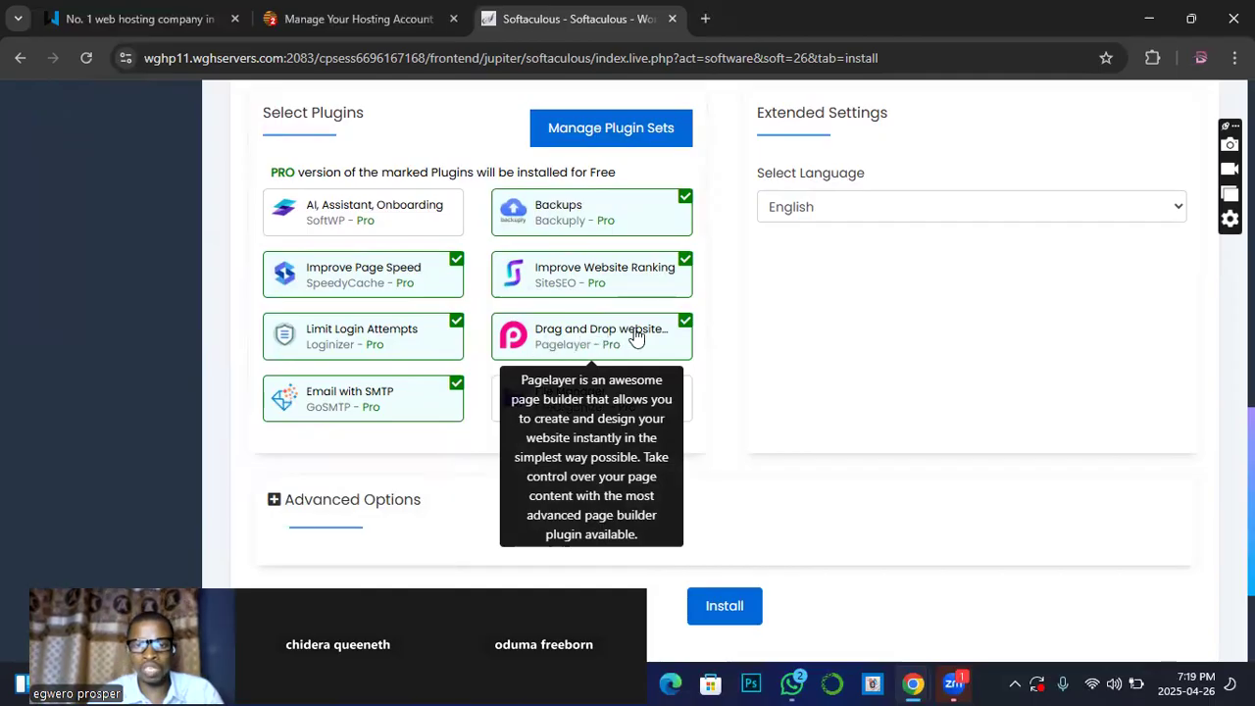
# Step: Untick the Pagelayer drag-and-drop builder, leaving five plugins selected, and check the language setting
pyautogui.click(683, 330)
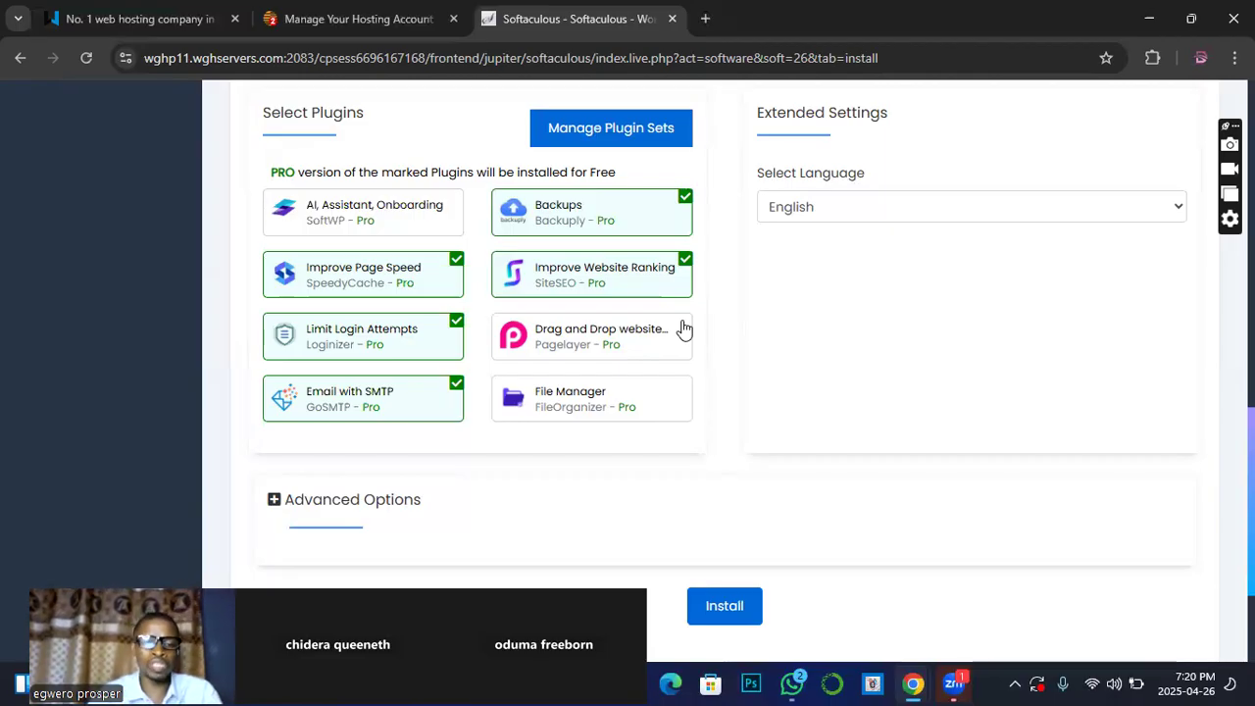
pyautogui.moveTo(554, 355)
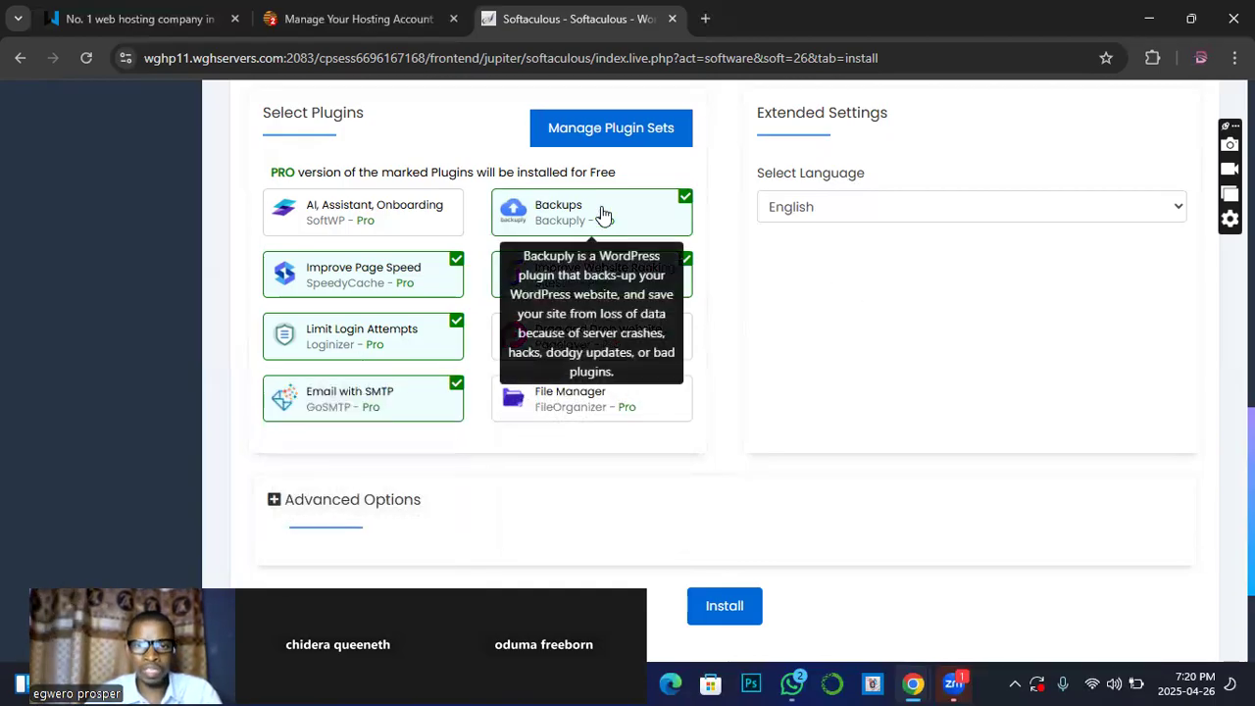
pyautogui.moveTo(426, 283)
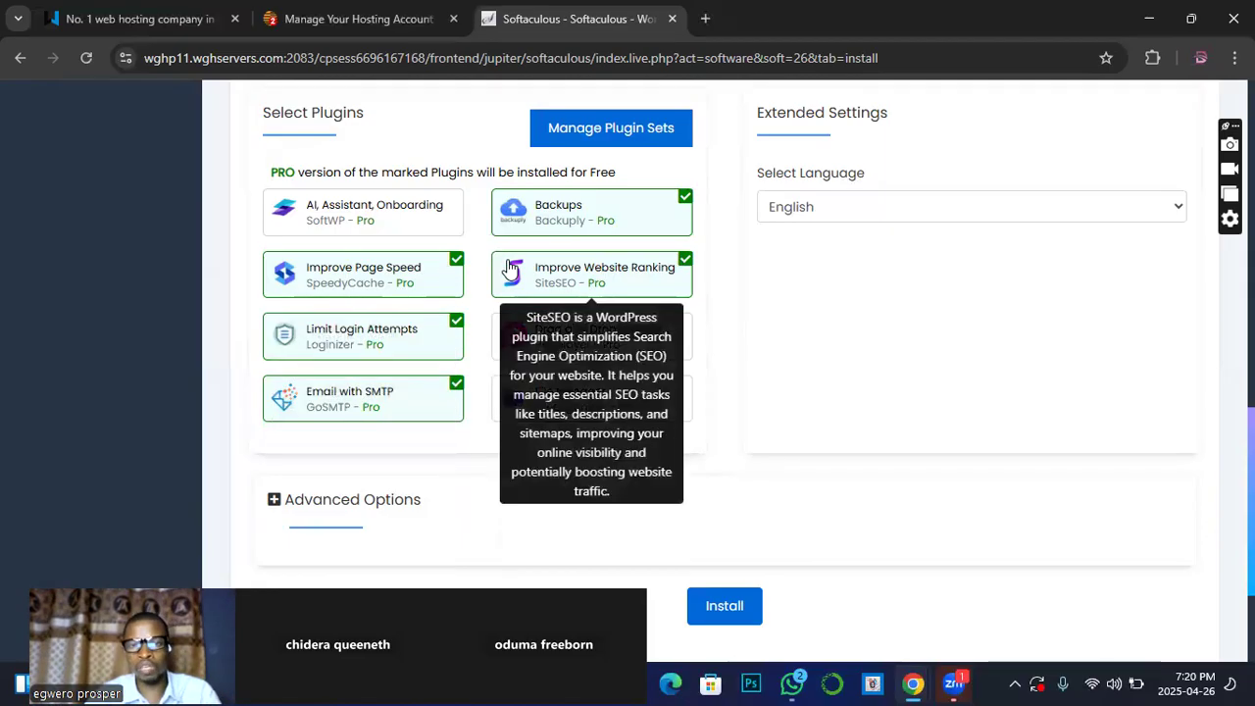
pyautogui.scroll(2, 492, 281)
pyautogui.scroll(-1, 492, 281)
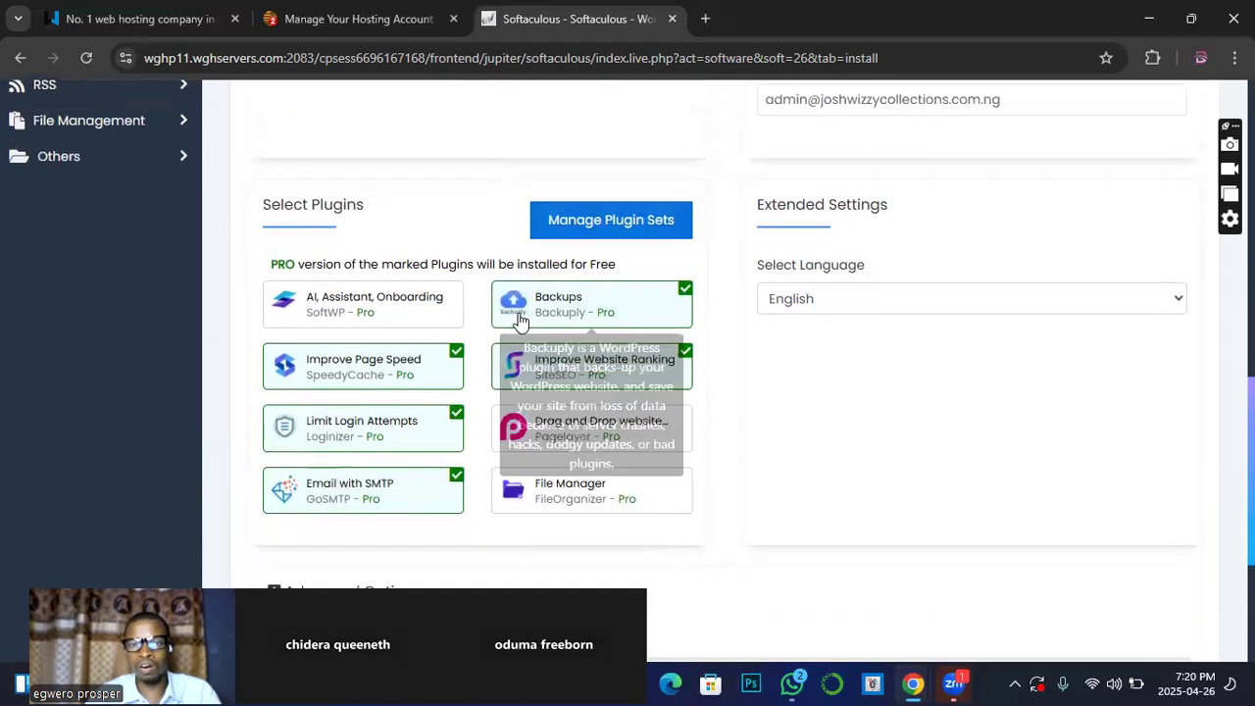
pyautogui.click(1181, 306)
# Step: Keep English, have installation details e-mailed to the saved address, and install WordPress into wp7
pyautogui.click(911, 339)
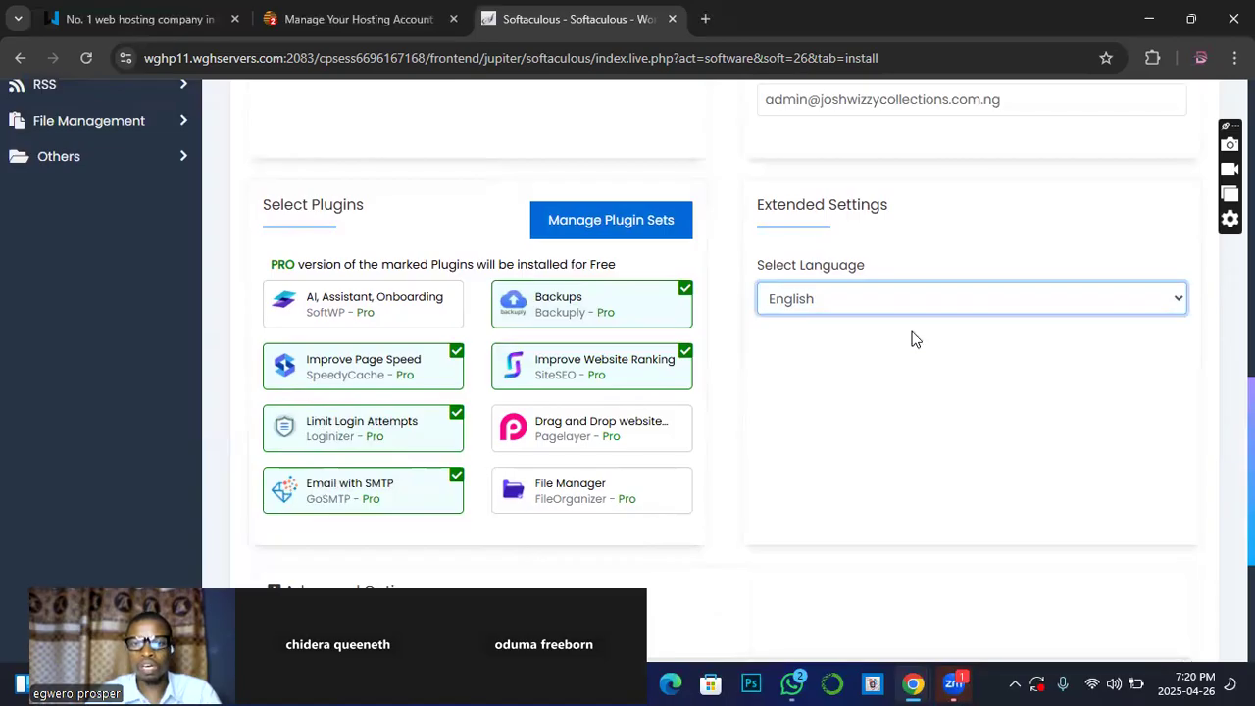
pyautogui.scroll(-1, 857, 432)
pyautogui.scroll(-3, 856, 432)
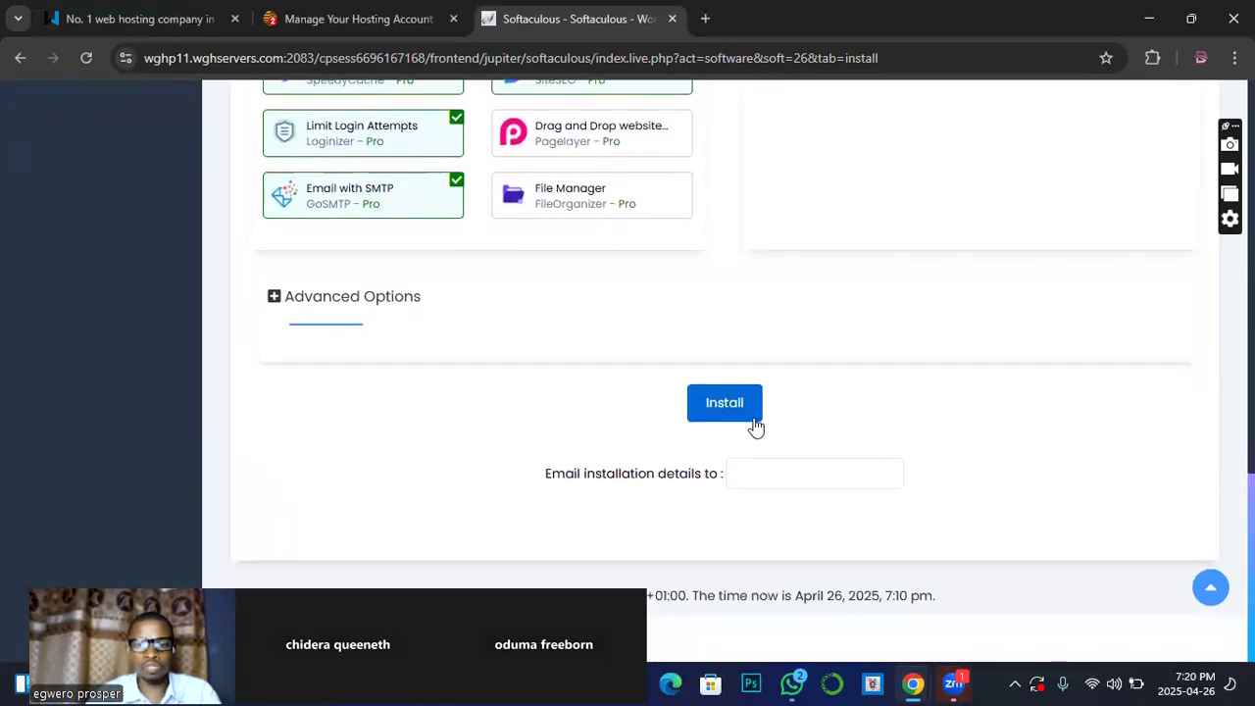
pyautogui.click(761, 468)
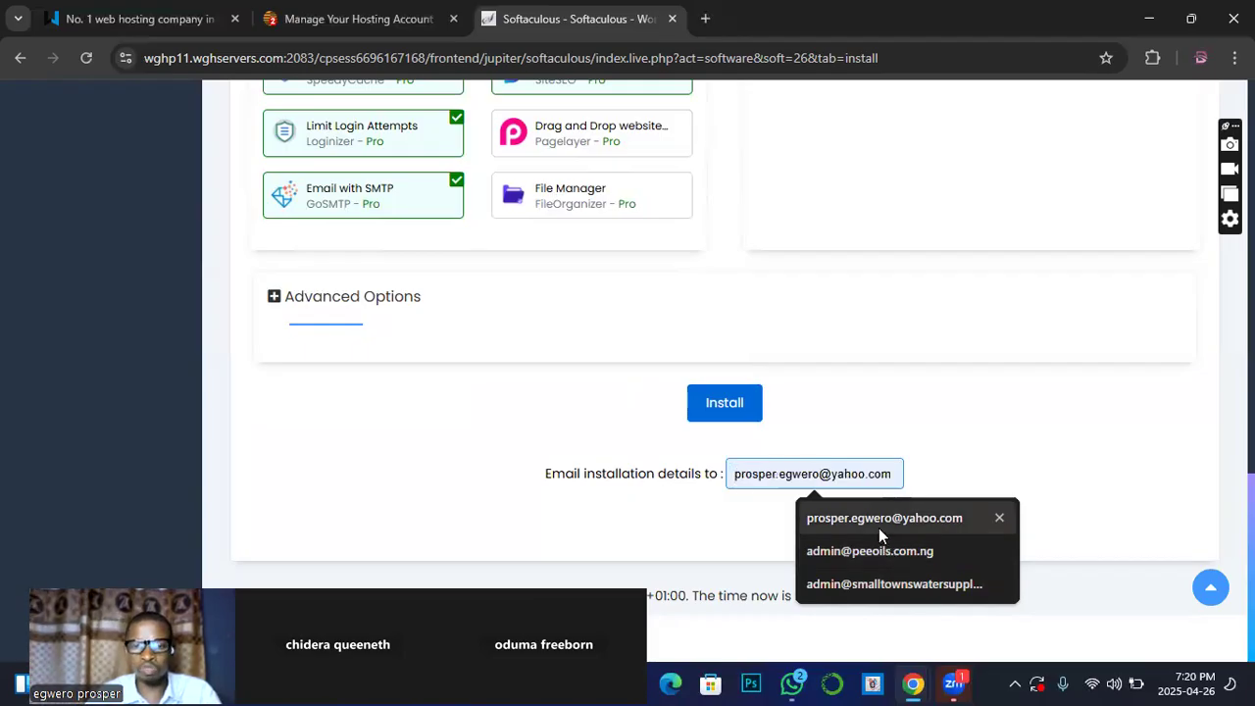
pyautogui.click(879, 528)
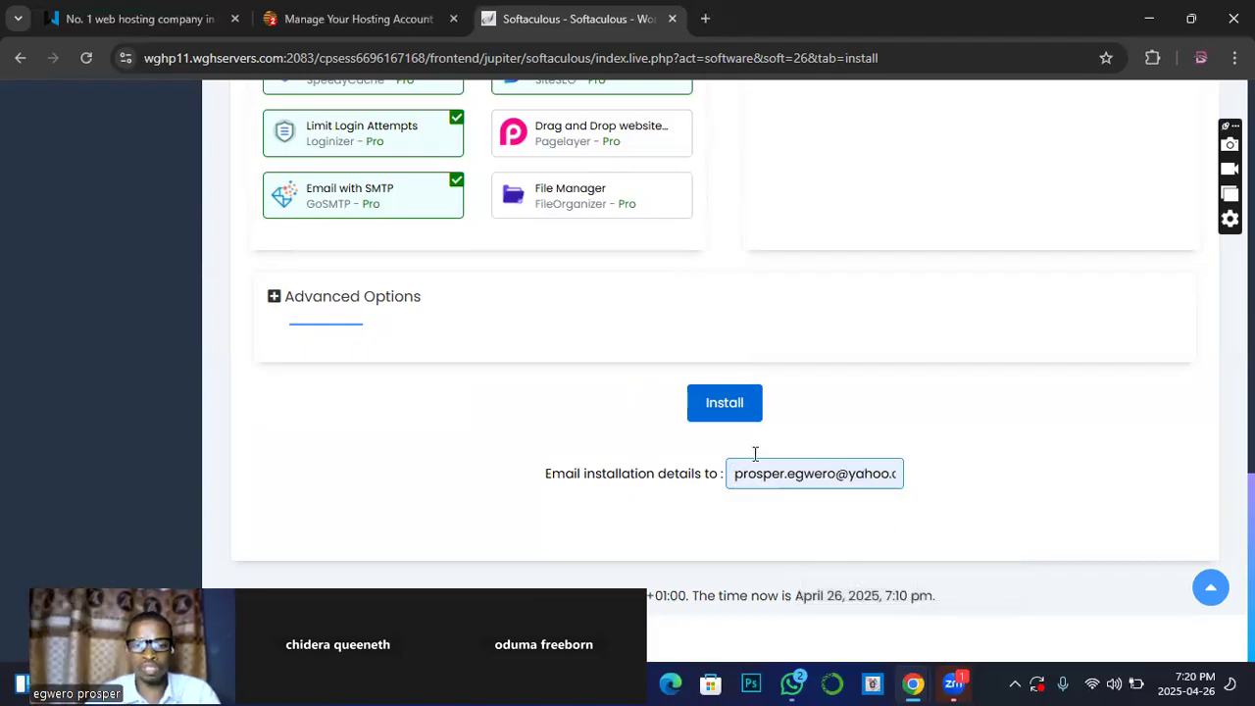
pyautogui.click(733, 395)
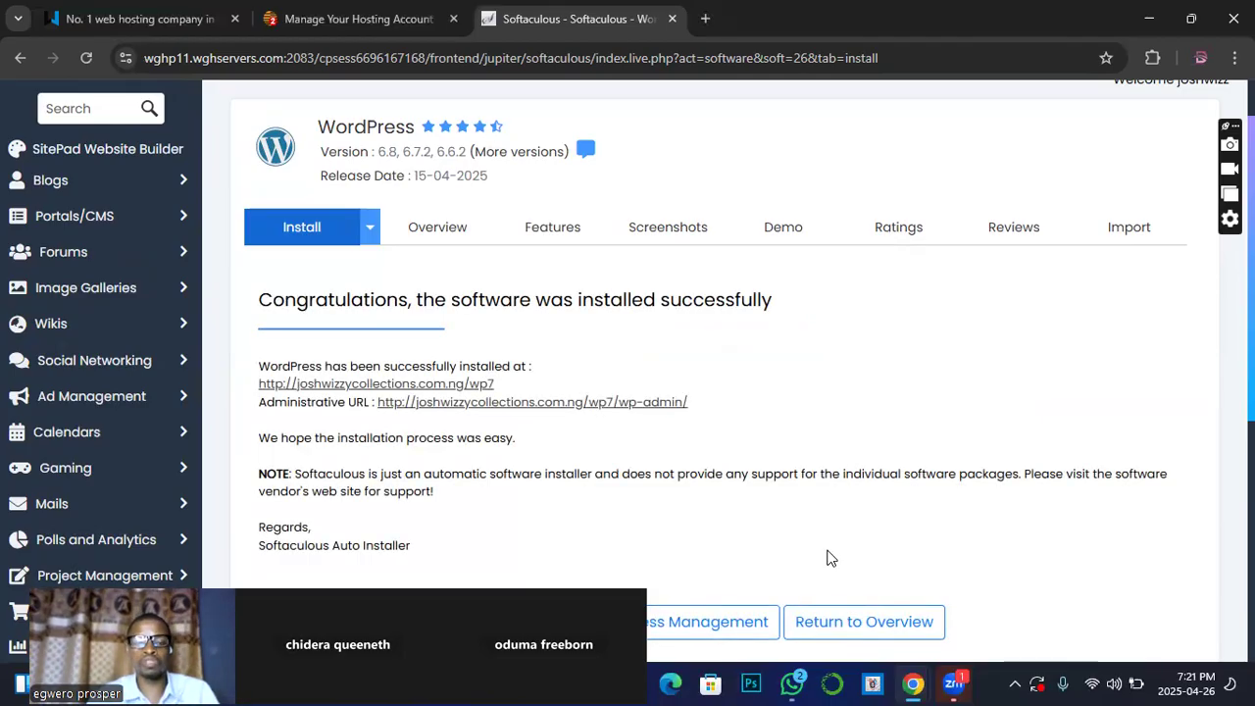
# Step: Open the new site's wp-admin through the Administrative URL, then return to the Softaculous tab
pyautogui.click(623, 404)
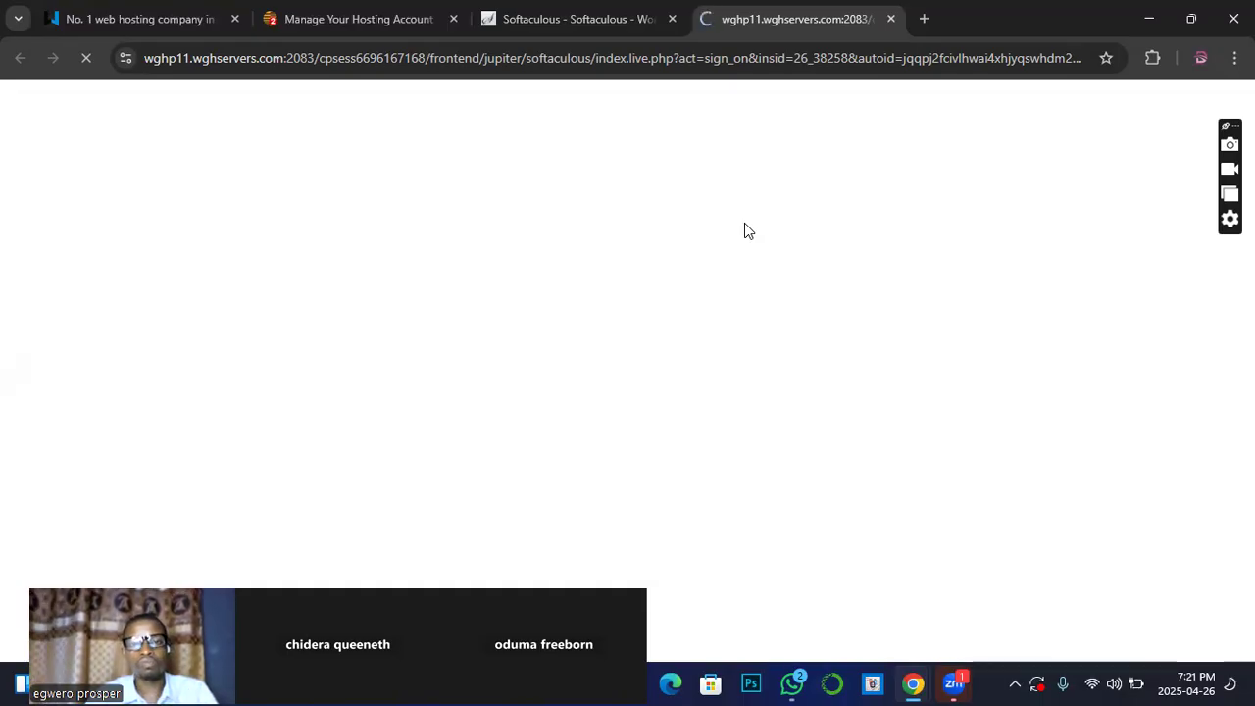
pyautogui.click(534, 21)
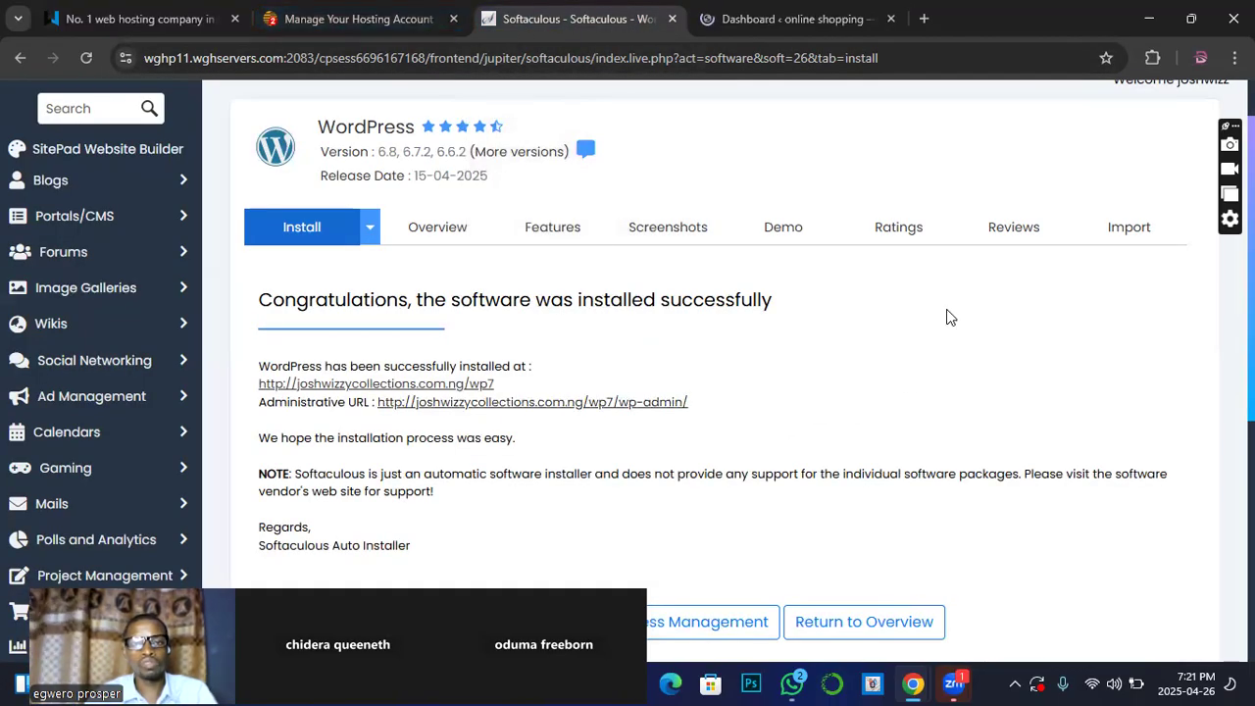
# Step: Close the Softaculous installer tab and the Manage Your Hosting Account tab
pyautogui.click(672, 19)
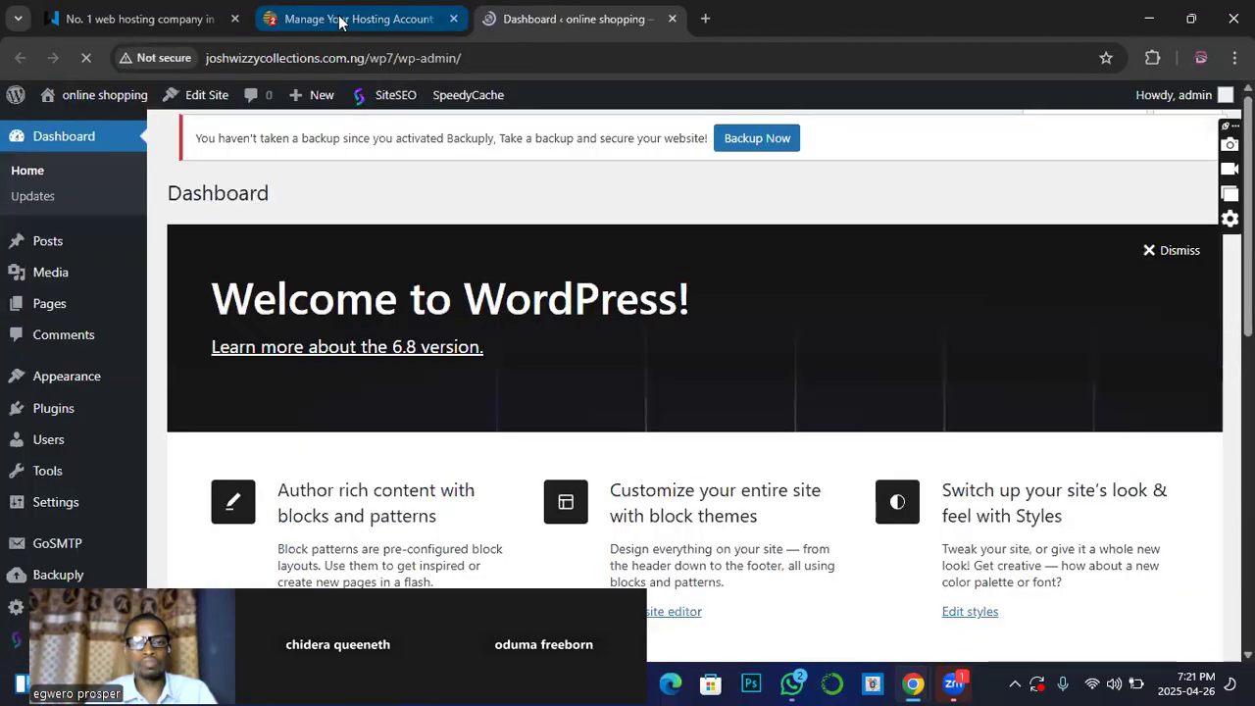
pyautogui.click(359, 26)
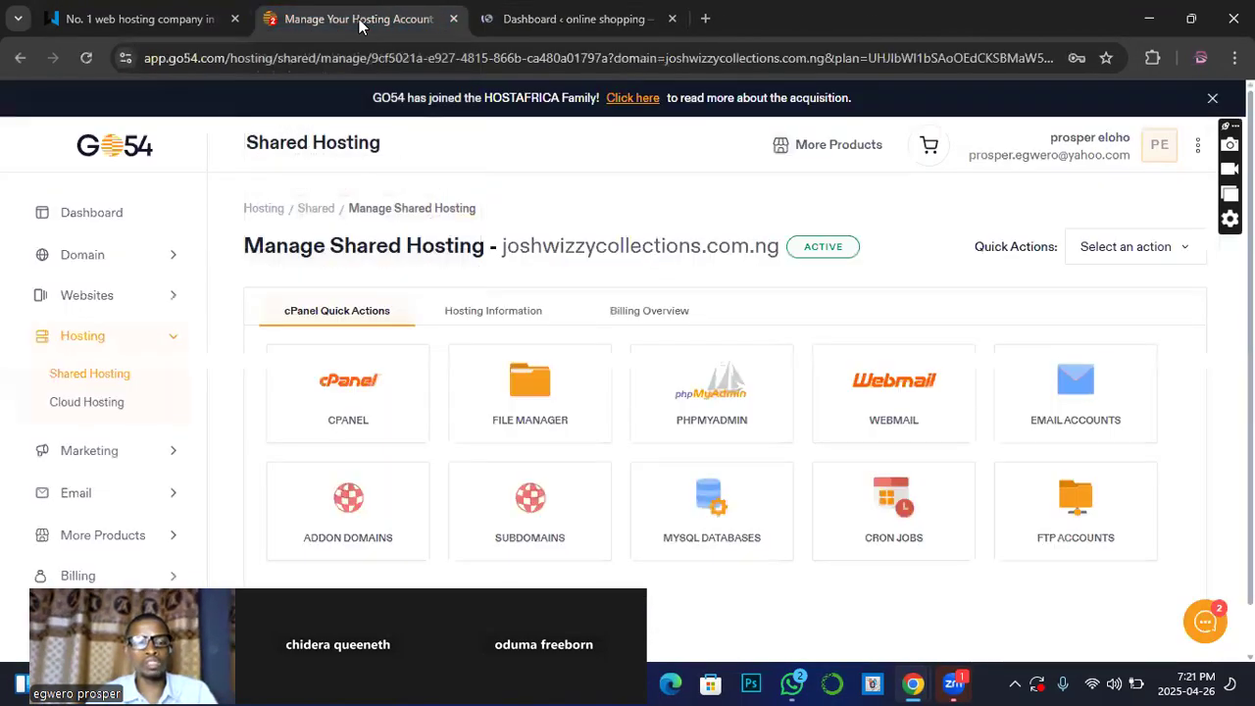
pyautogui.click(454, 20)
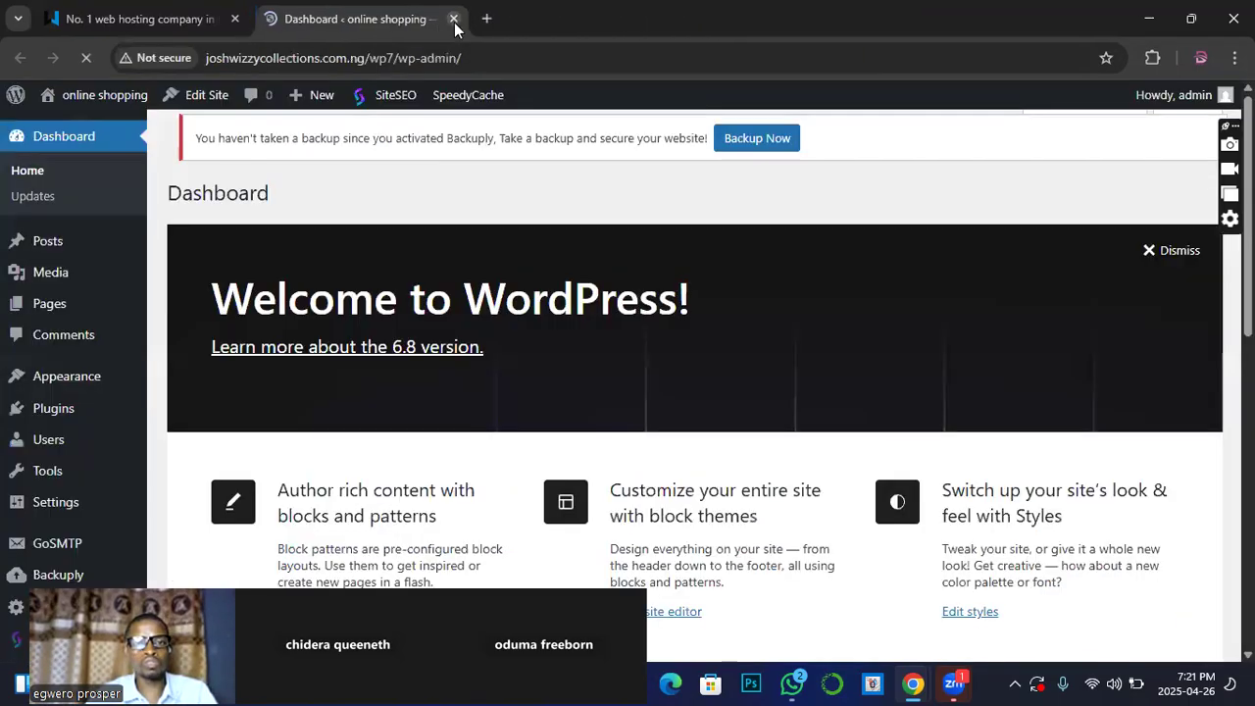
# Step: Look over the online shopping dashboard and bring up the Visit Site link options
pyautogui.scroll(-5, 520, 259)
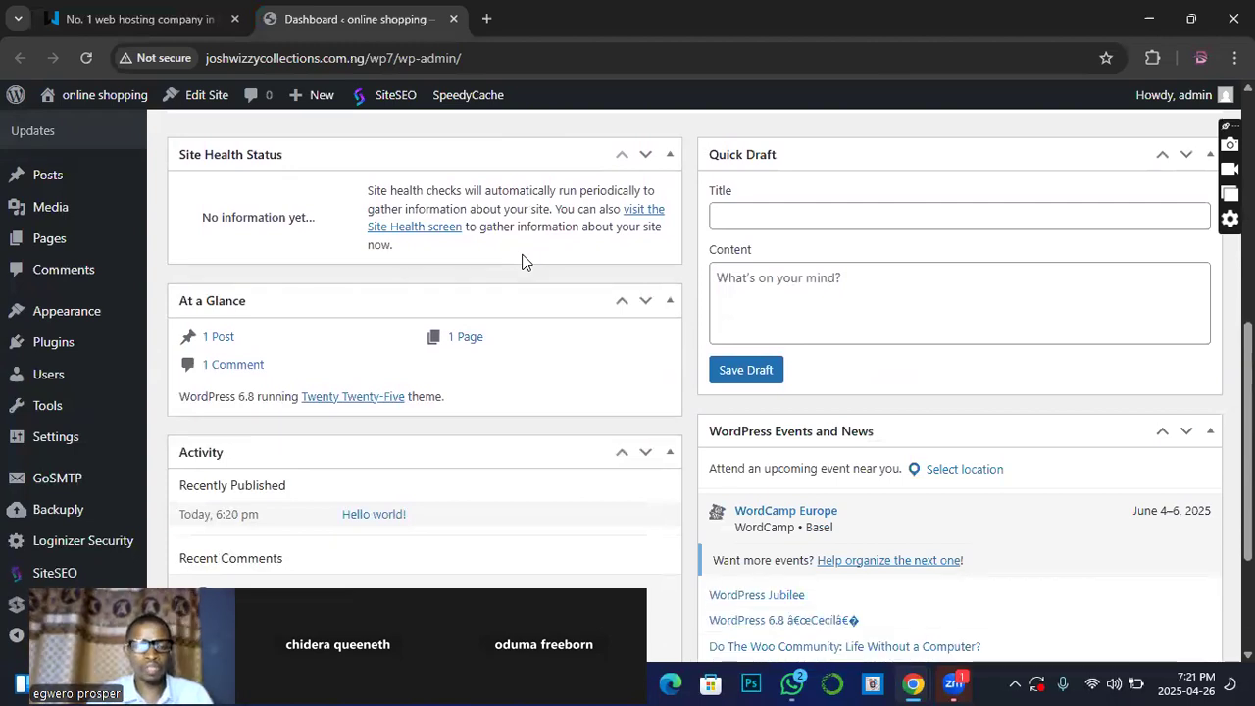
pyautogui.scroll(3, 282, 293)
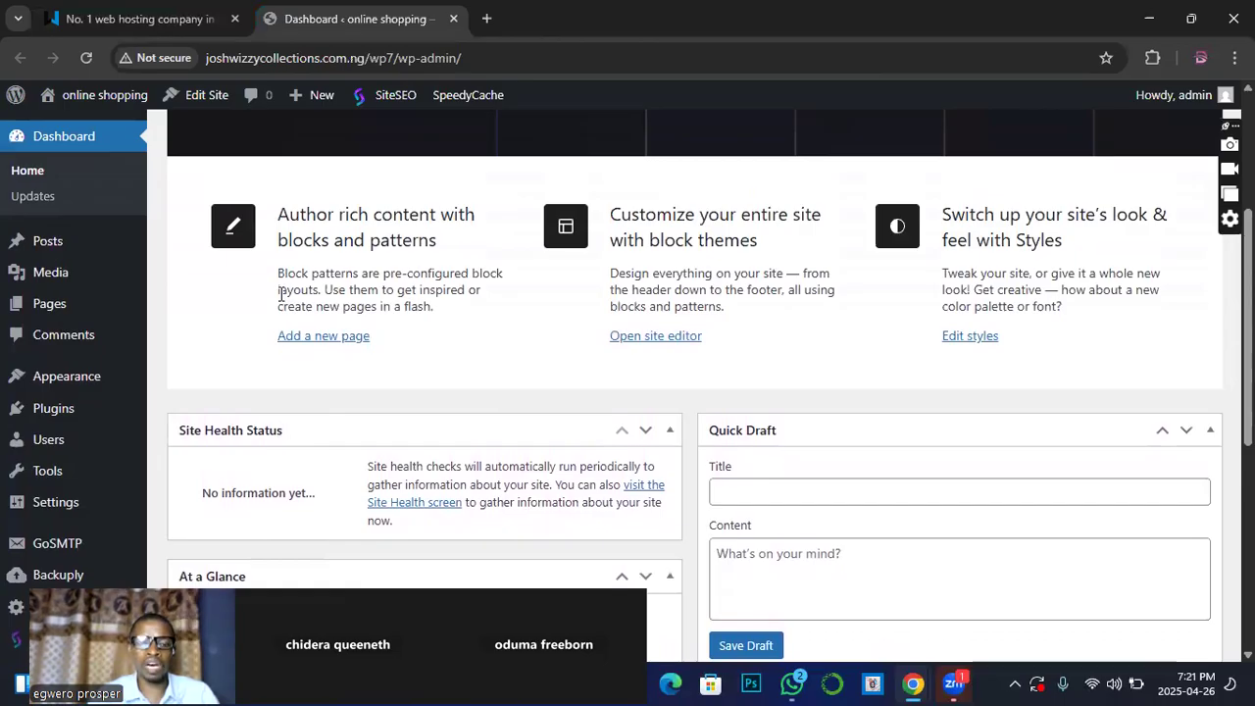
pyautogui.scroll(-3, 284, 304)
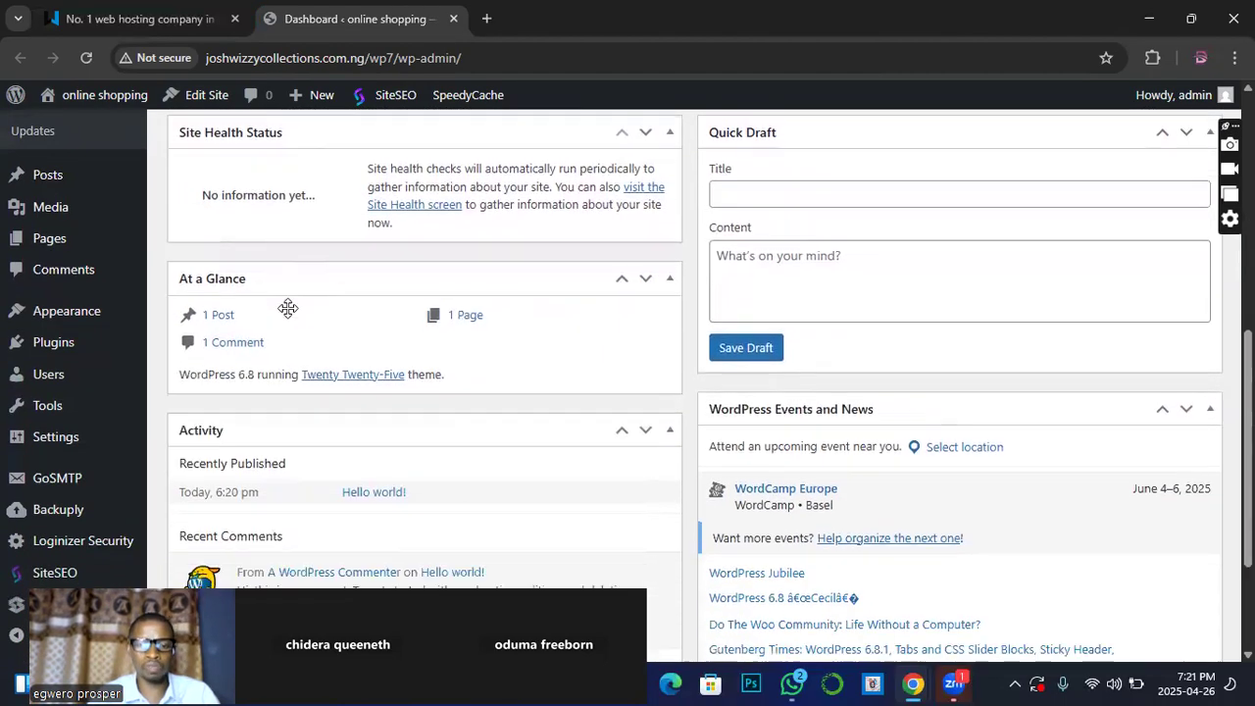
pyautogui.scroll(-1, 287, 308)
pyautogui.scroll(3, 287, 308)
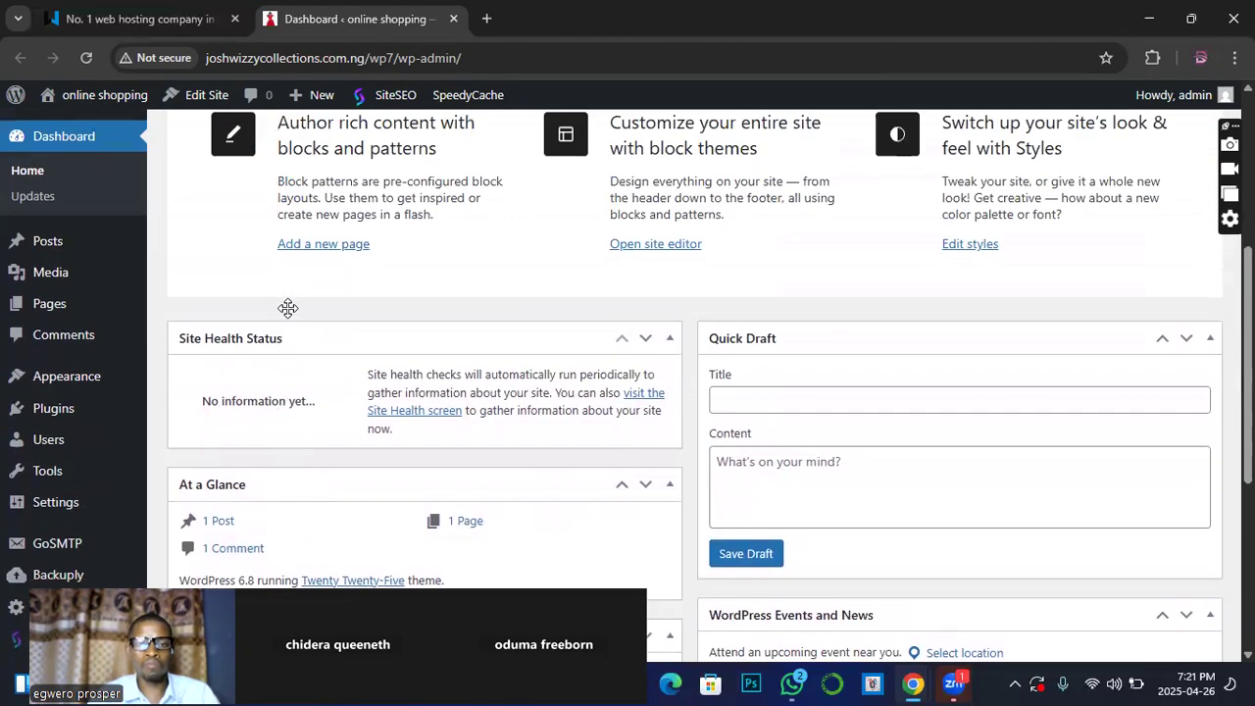
pyautogui.scroll(3, 289, 314)
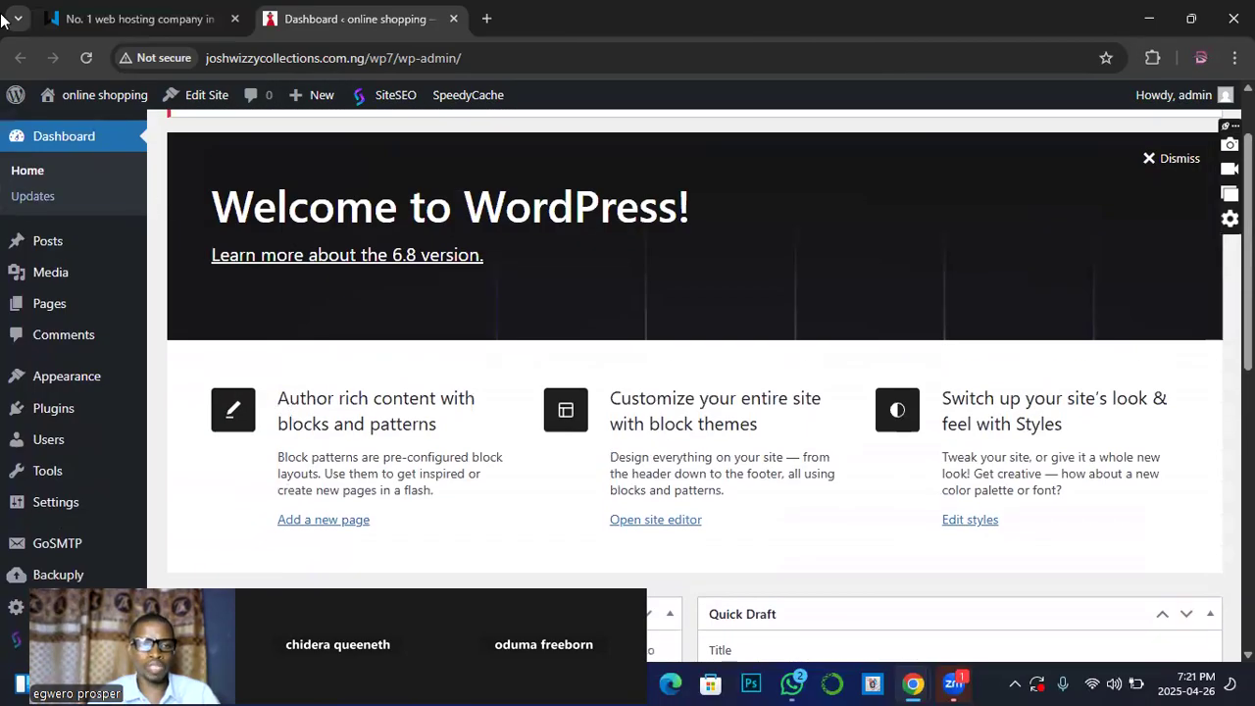
pyautogui.rightClick(68, 121)
# Step: Open the public online shopping site in a new tab and scroll its Hello world! Blog page
pyautogui.click(113, 152)
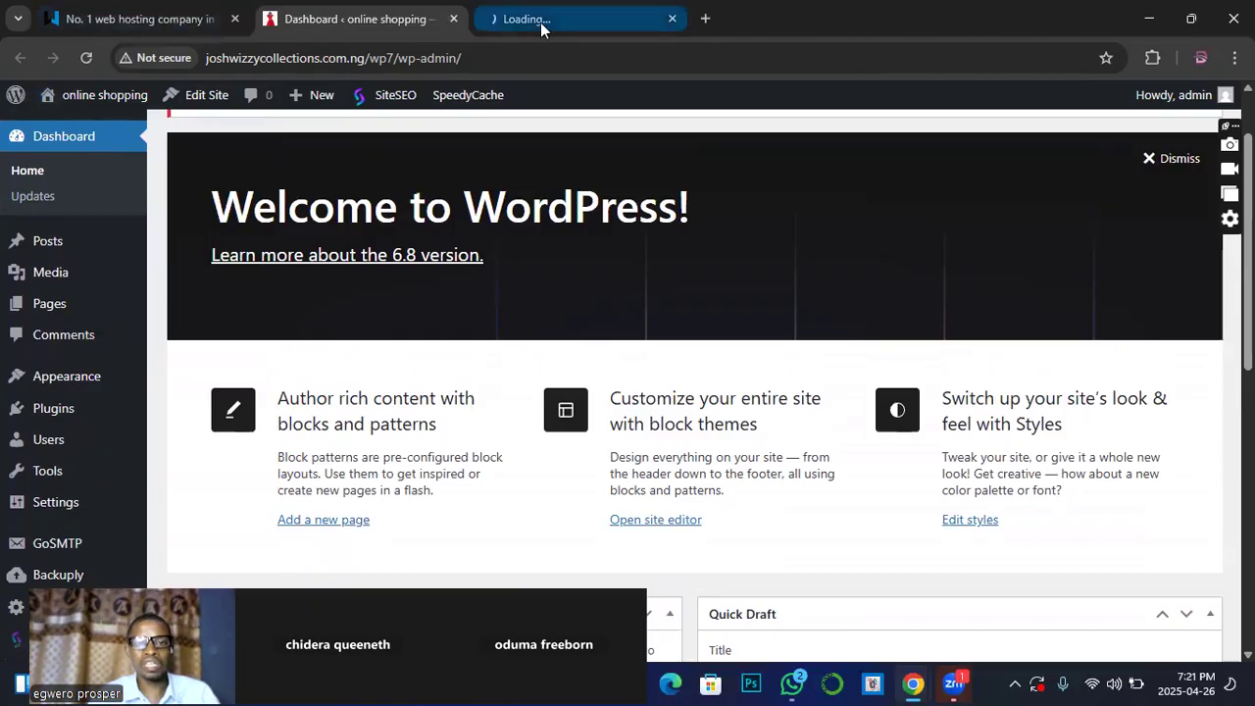
pyautogui.click(540, 23)
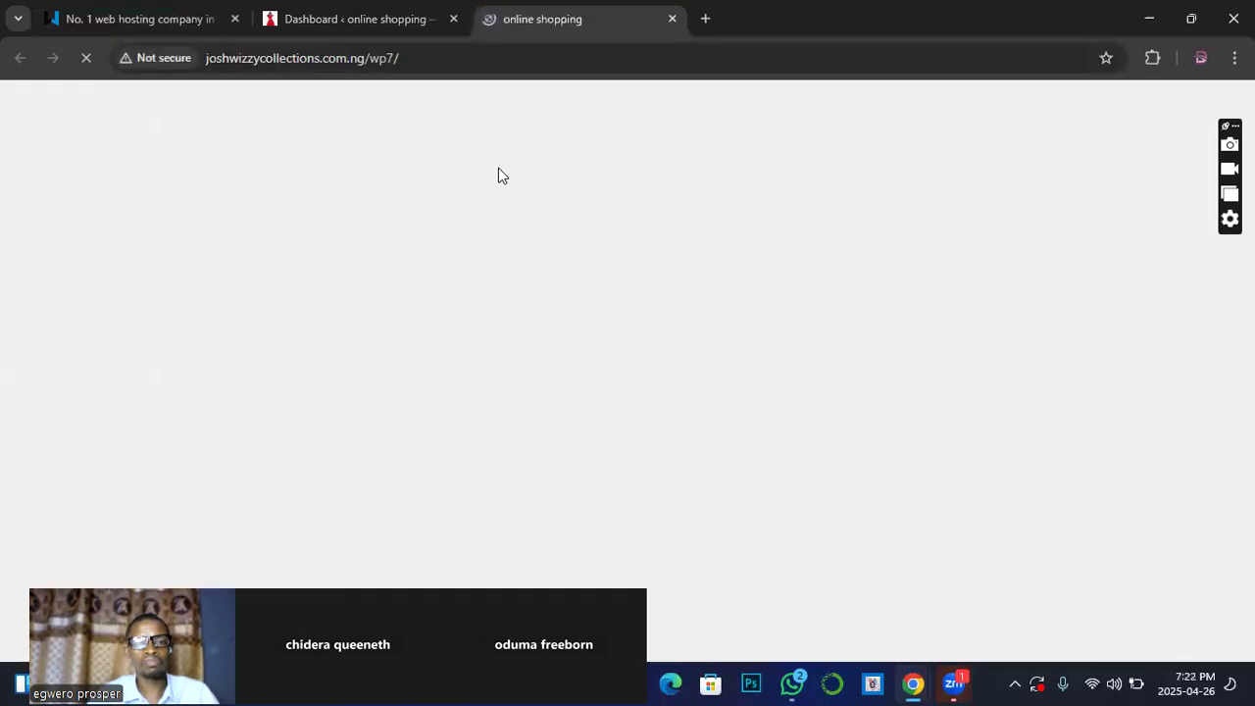
pyautogui.scroll(-5, 511, 210)
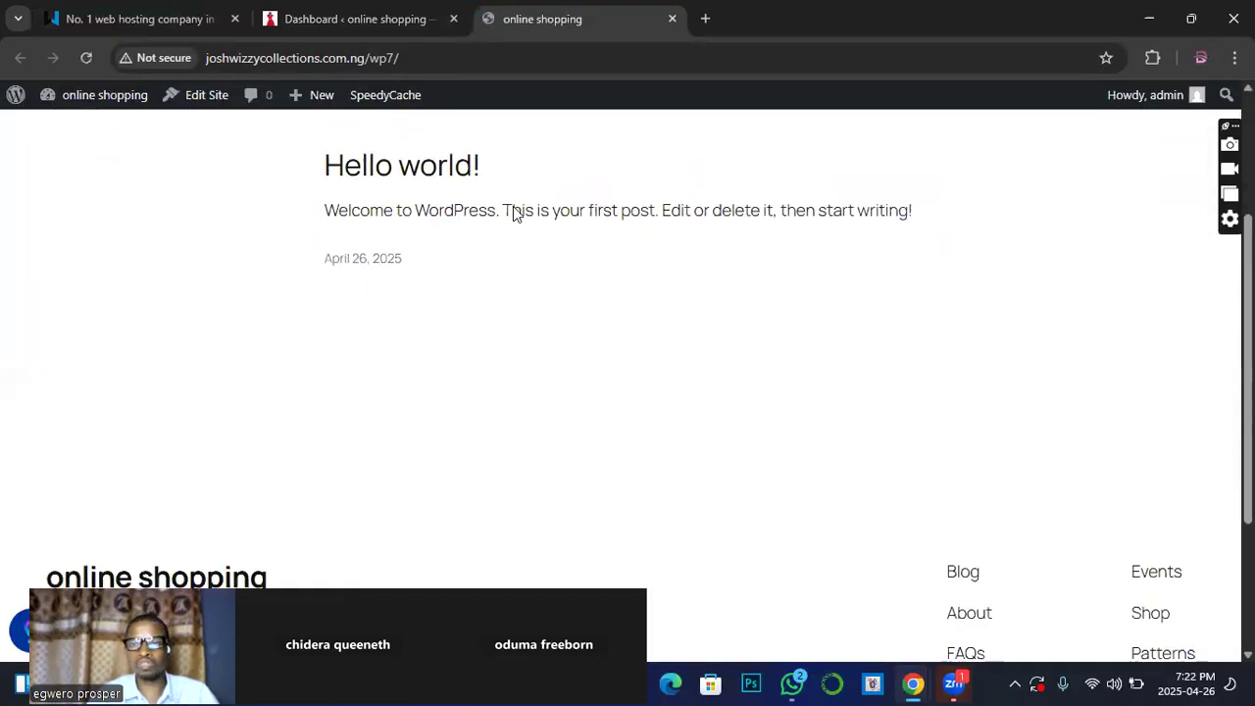
pyautogui.scroll(5, 513, 212)
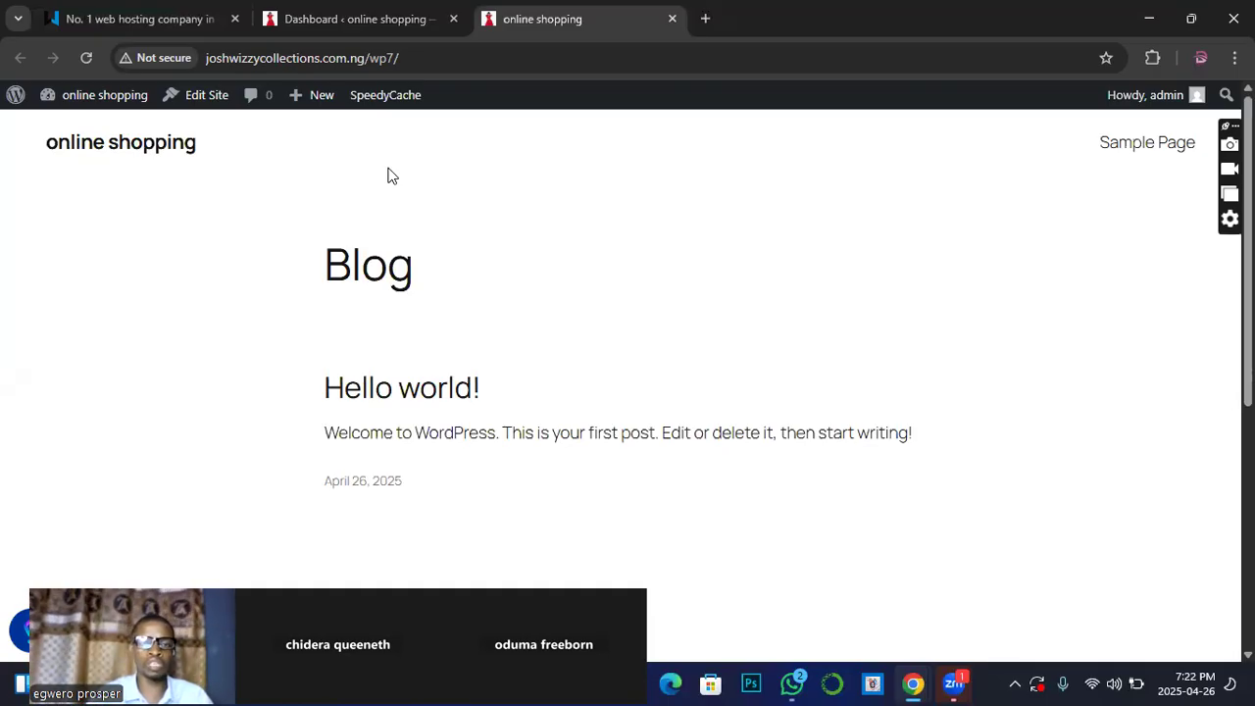
# Step: Move between the front page and dashboard tabs, ending on the WordPress 6.8 dashboard with Appearance showing
pyautogui.click(326, 30)
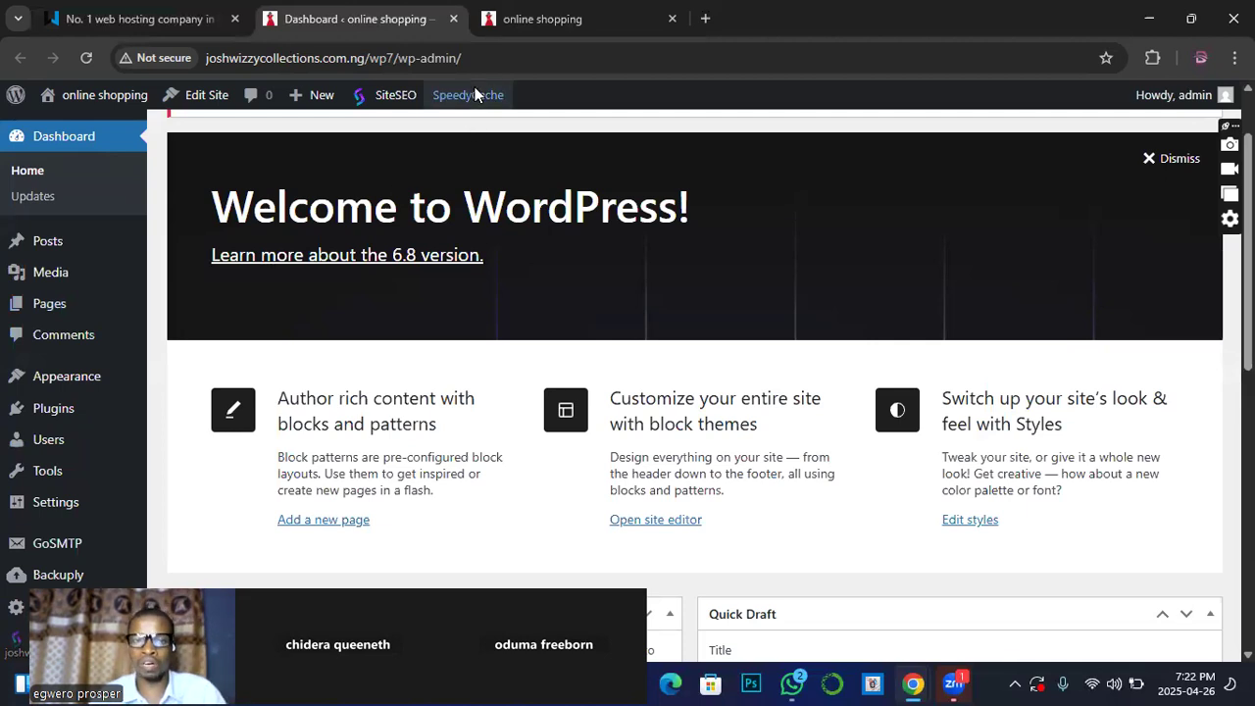
pyautogui.click(547, 18)
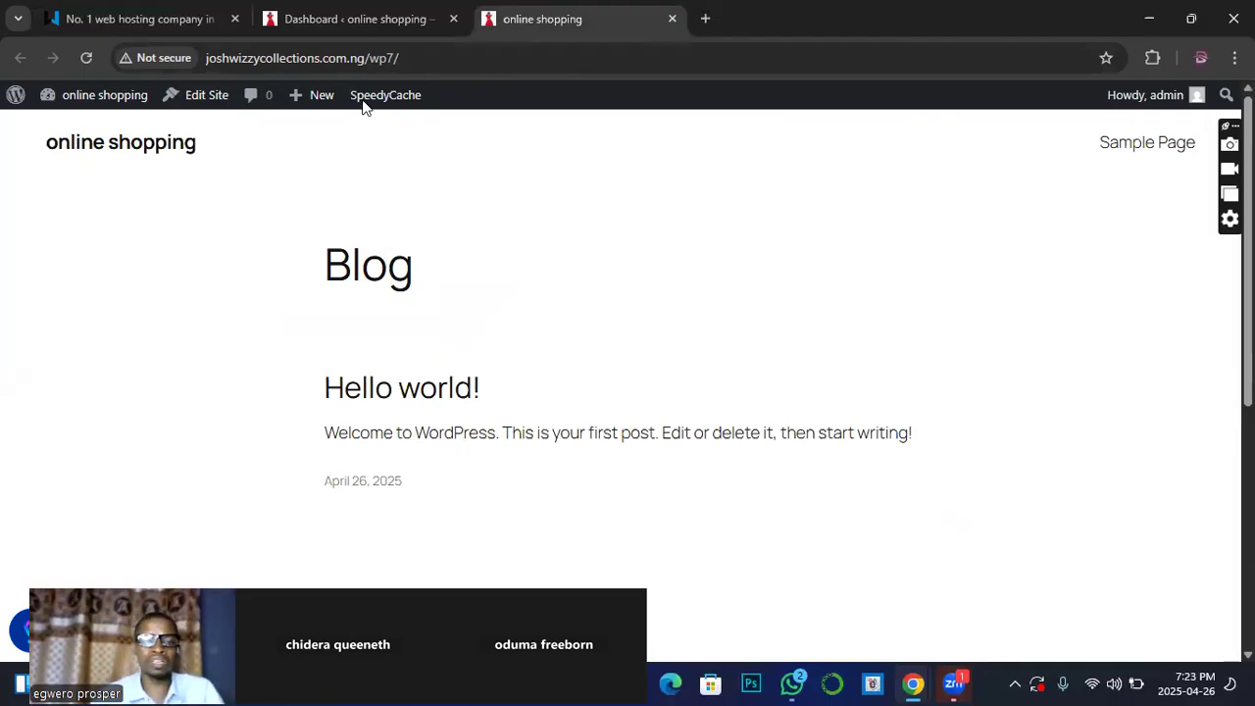
pyautogui.click(353, 19)
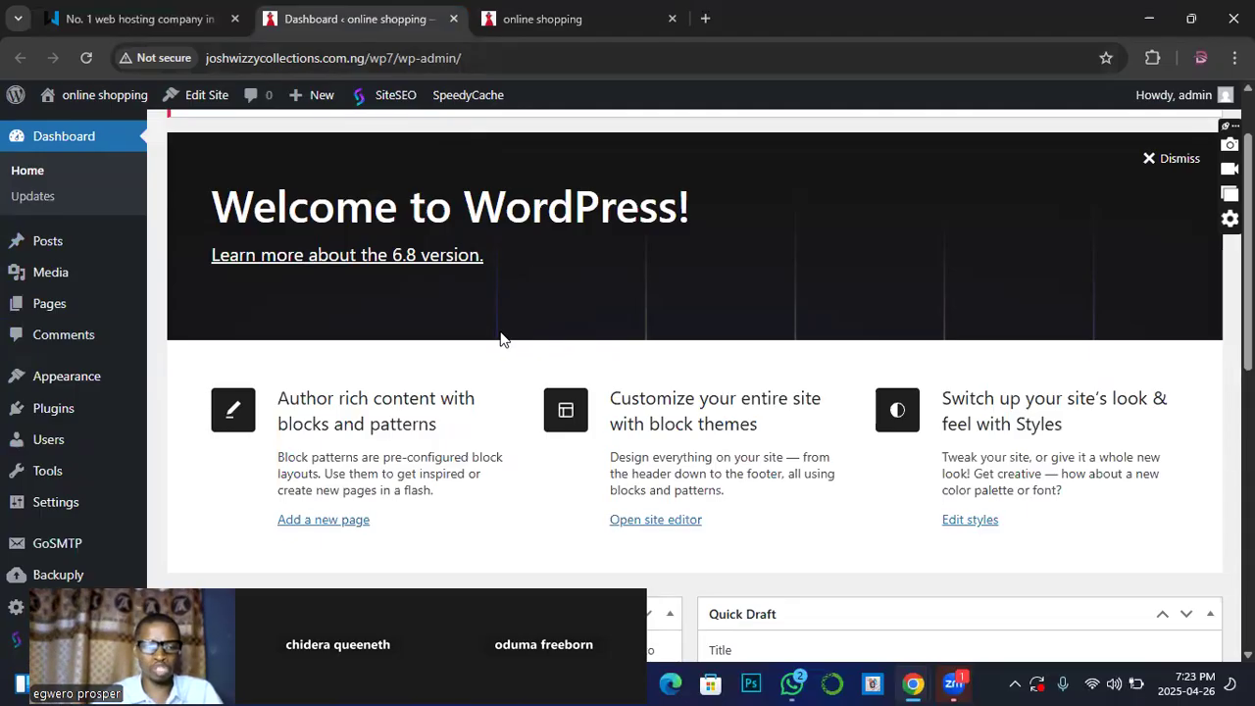
pyautogui.scroll(-2, 102, 462)
pyautogui.moveTo(93, 346)
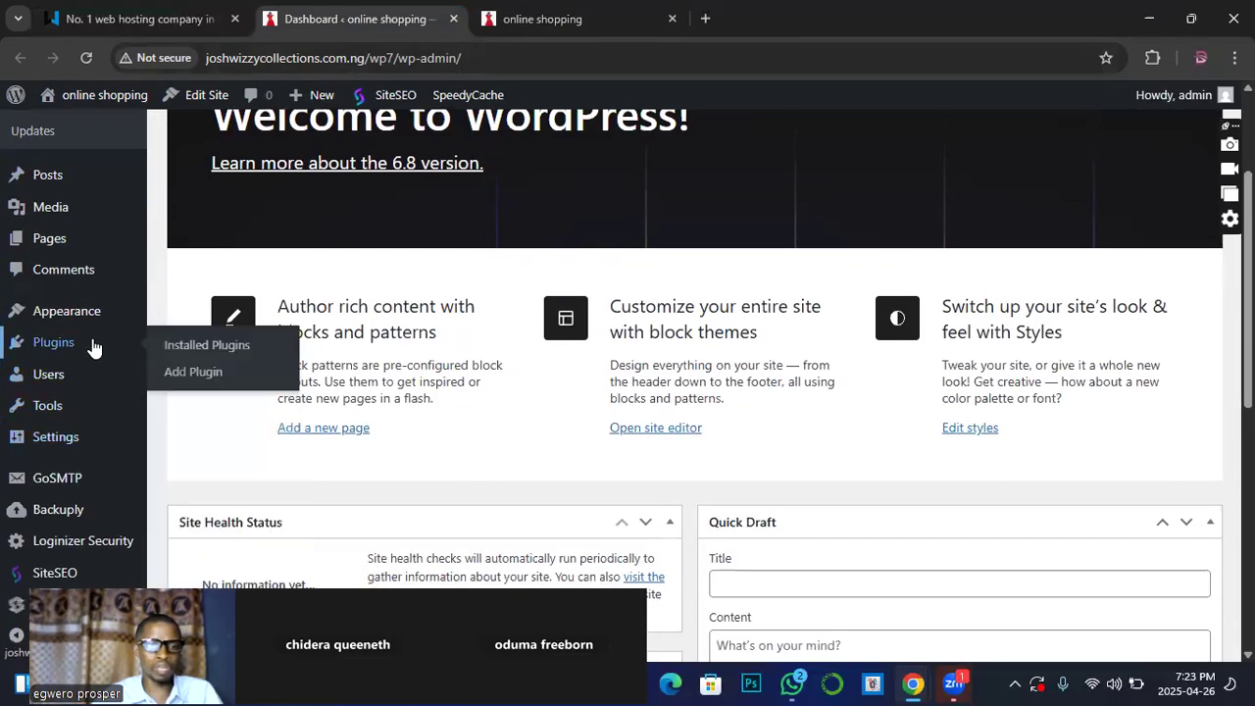
pyautogui.moveTo(88, 316)
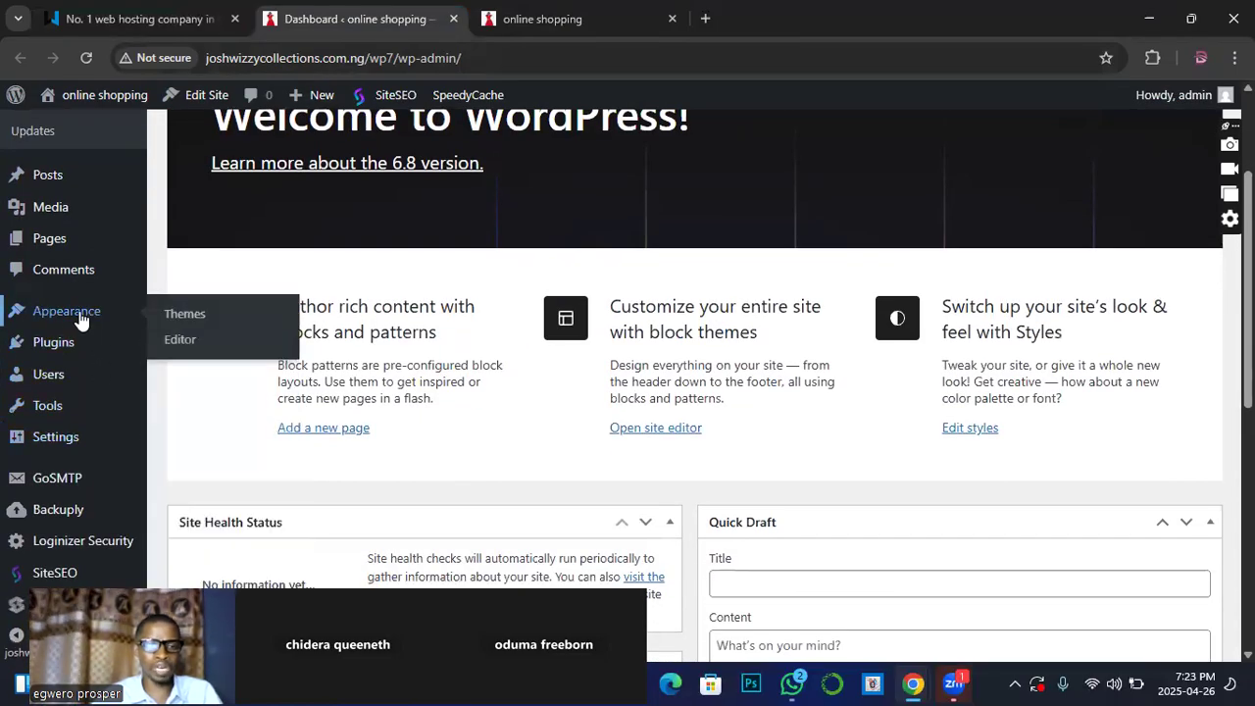
# Step: Open Appearance > Themes in a new tab, showing three themes with Twenty Twenty-Five active
pyautogui.click(185, 314)
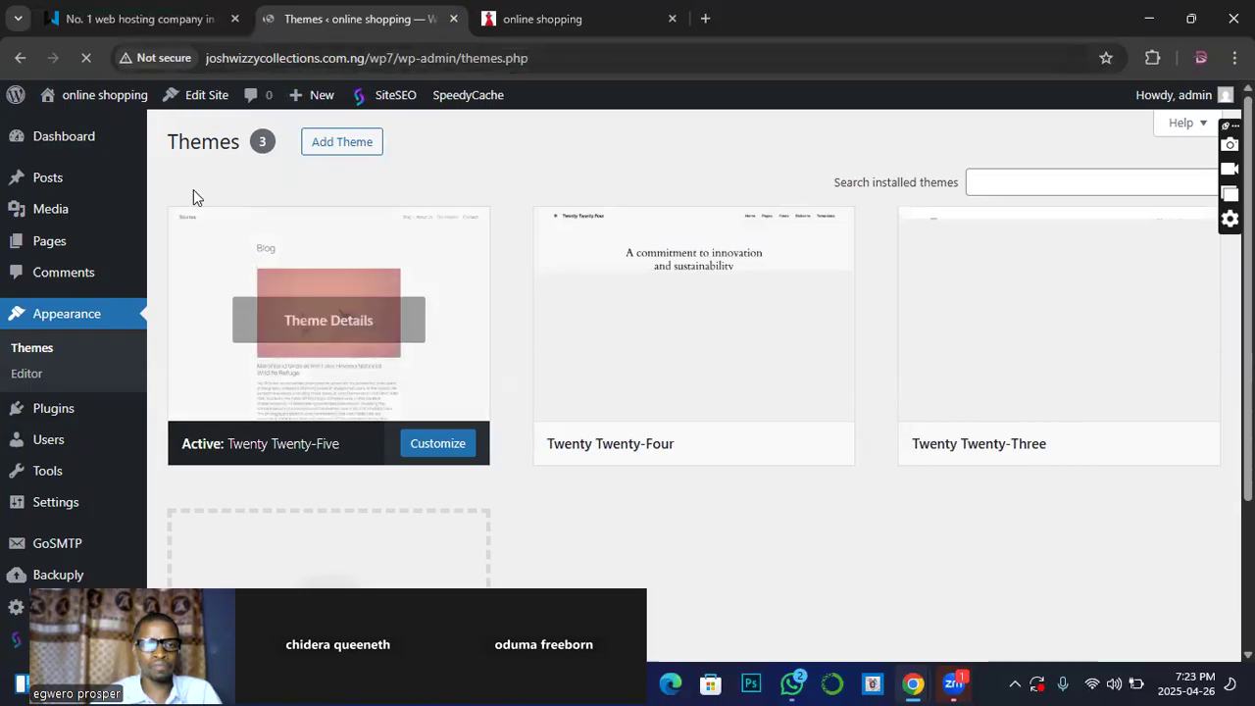
pyautogui.click(22, 61)
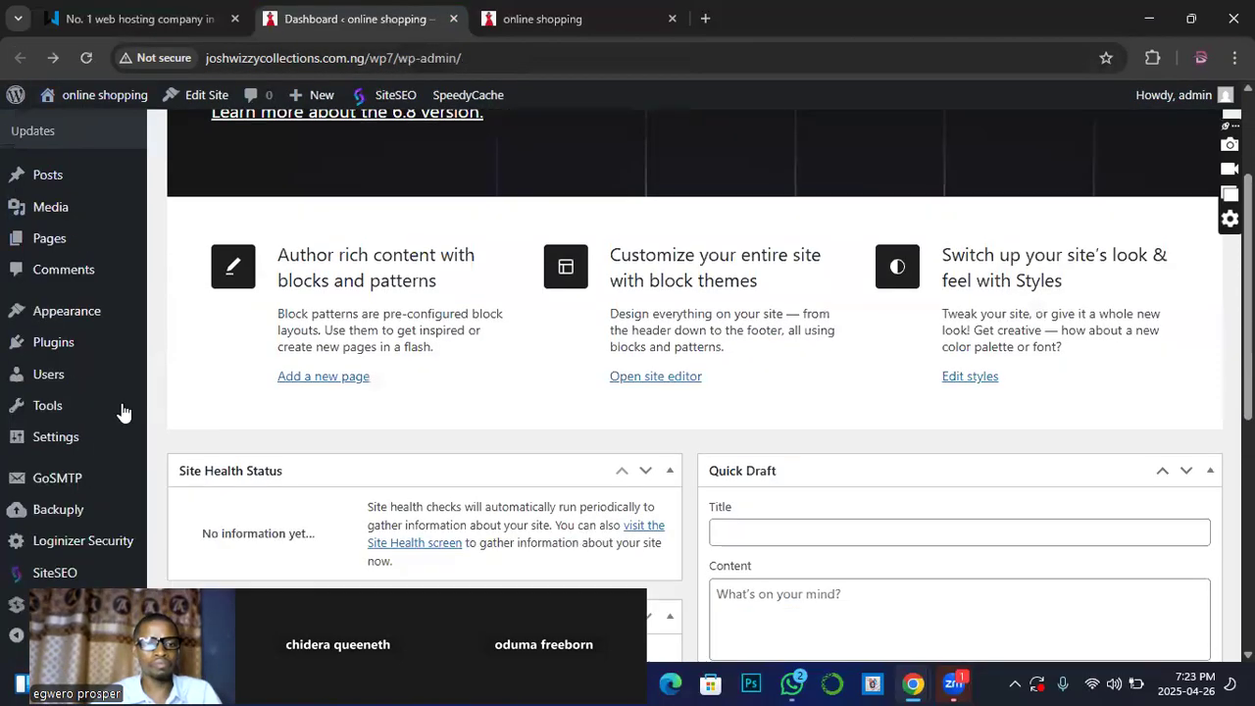
pyautogui.moveTo(71, 326)
pyautogui.rightClick(189, 313)
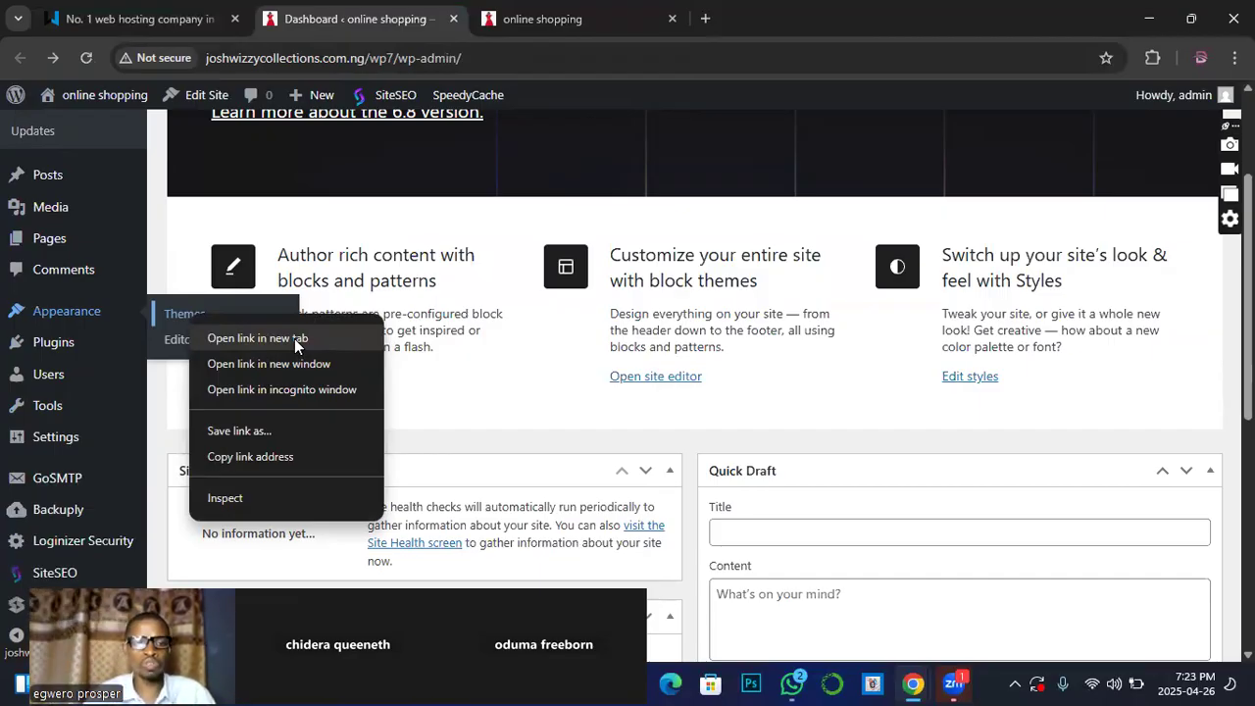
pyautogui.click(295, 341)
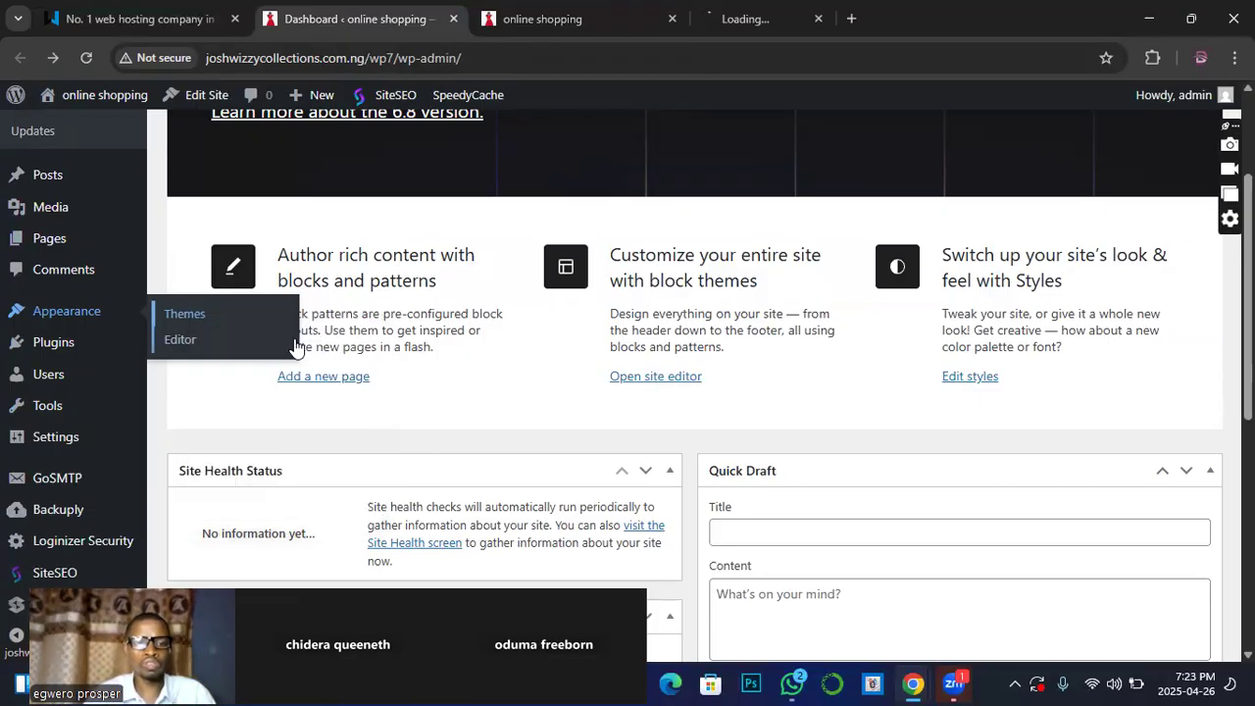
pyautogui.click(763, 21)
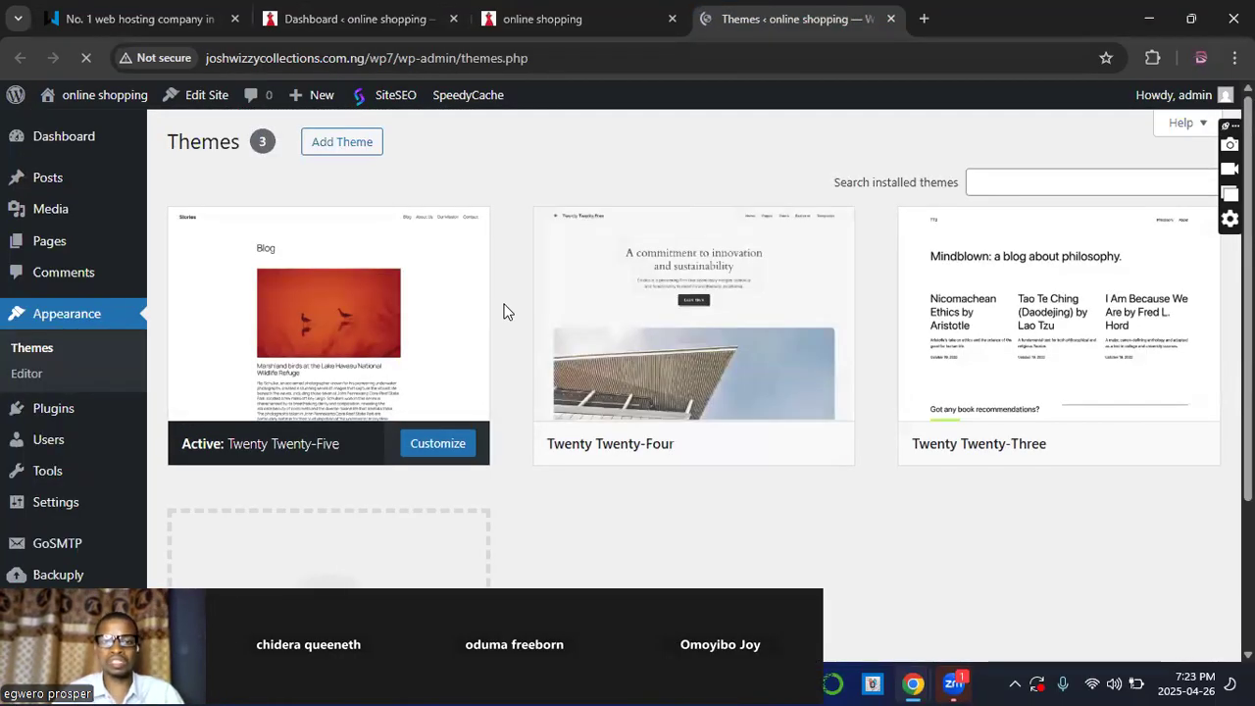
pyautogui.moveTo(723, 395)
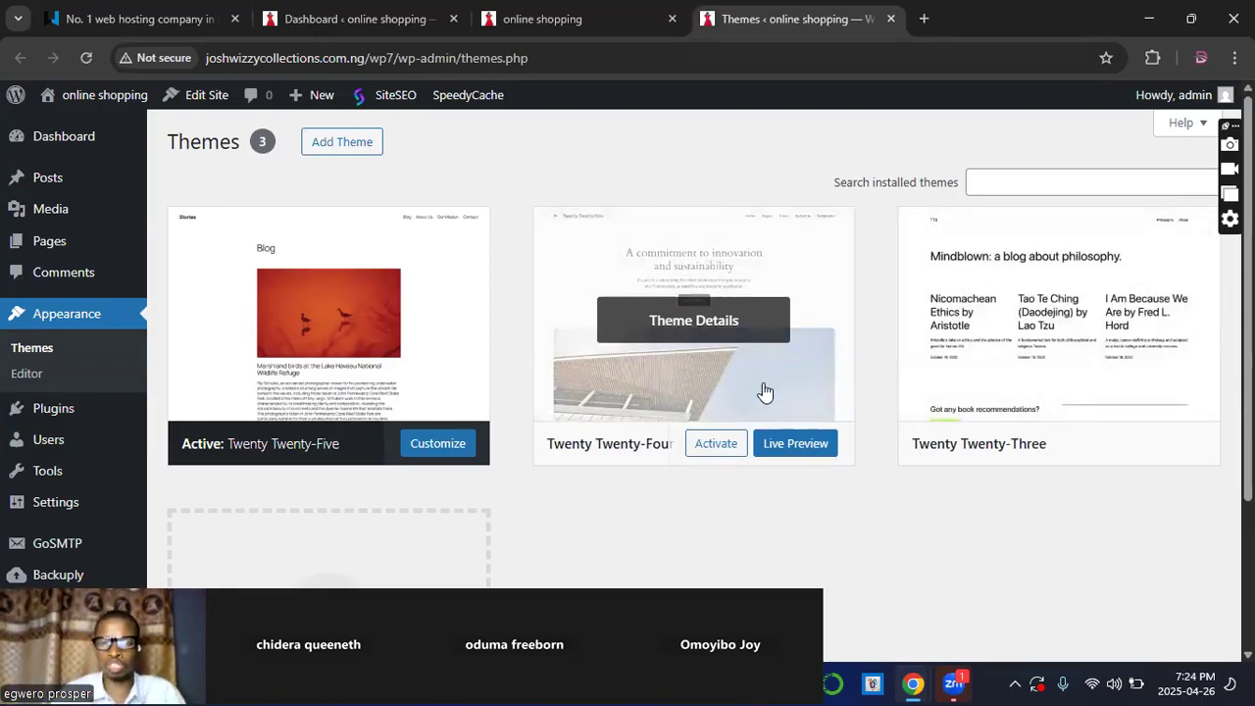
pyautogui.moveTo(395, 291)
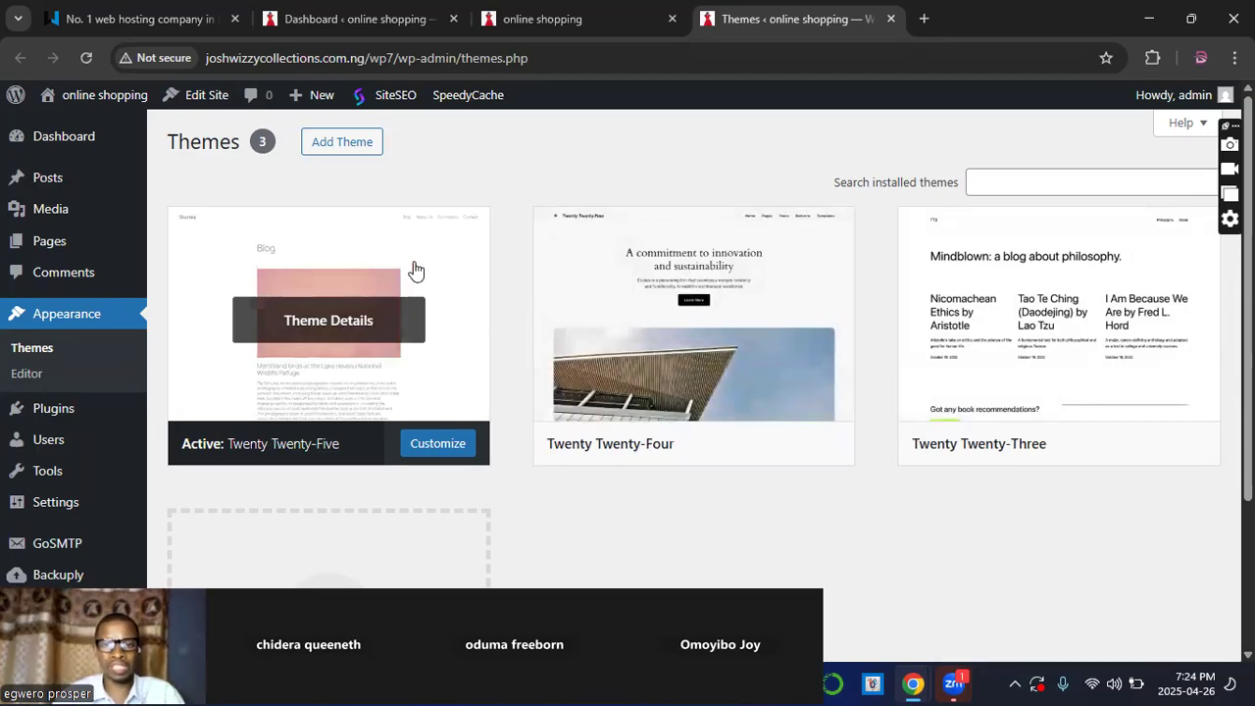
# Step: Open Add Themes to browse the Popular theme directory
pyautogui.click(333, 145)
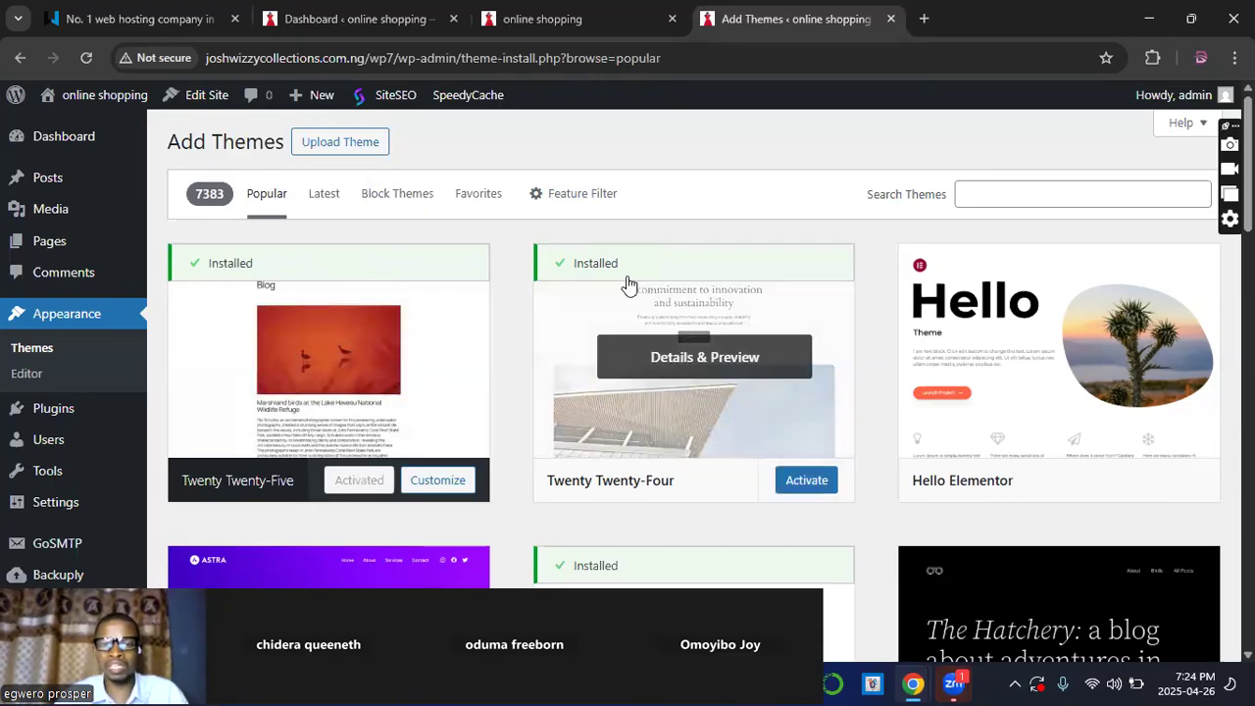
pyautogui.scroll(-1, 800, 323)
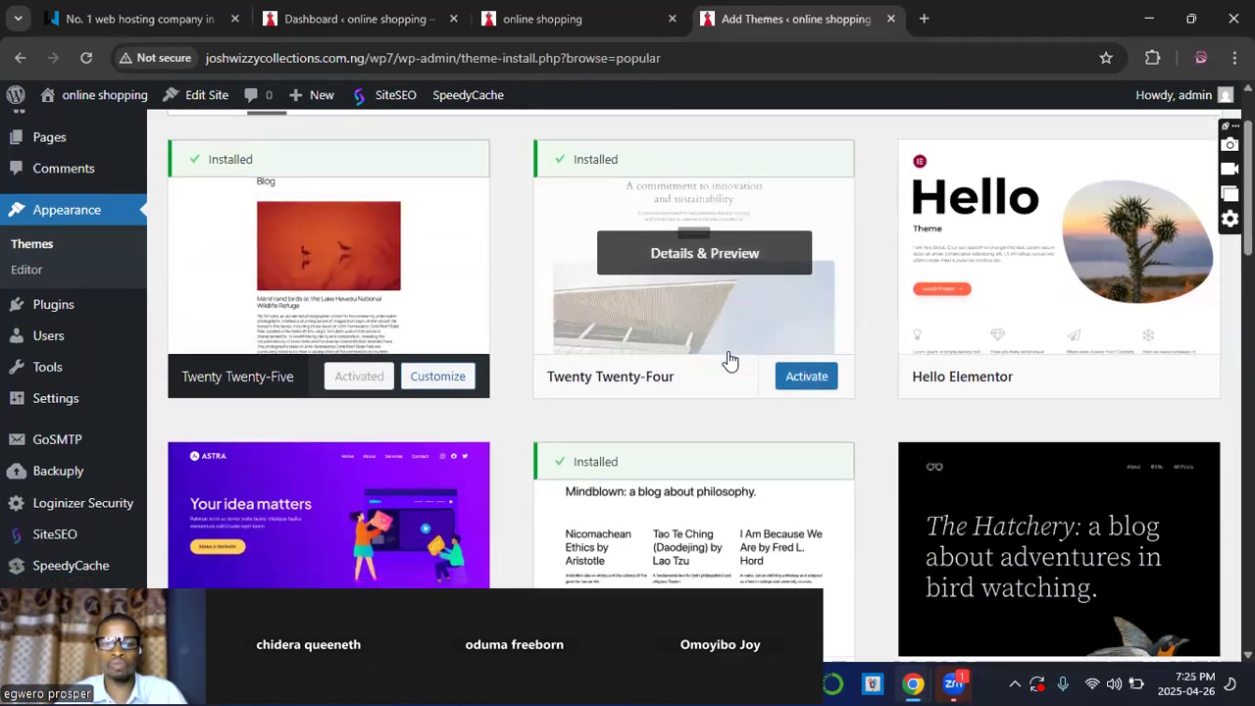
pyautogui.scroll(-1, 731, 361)
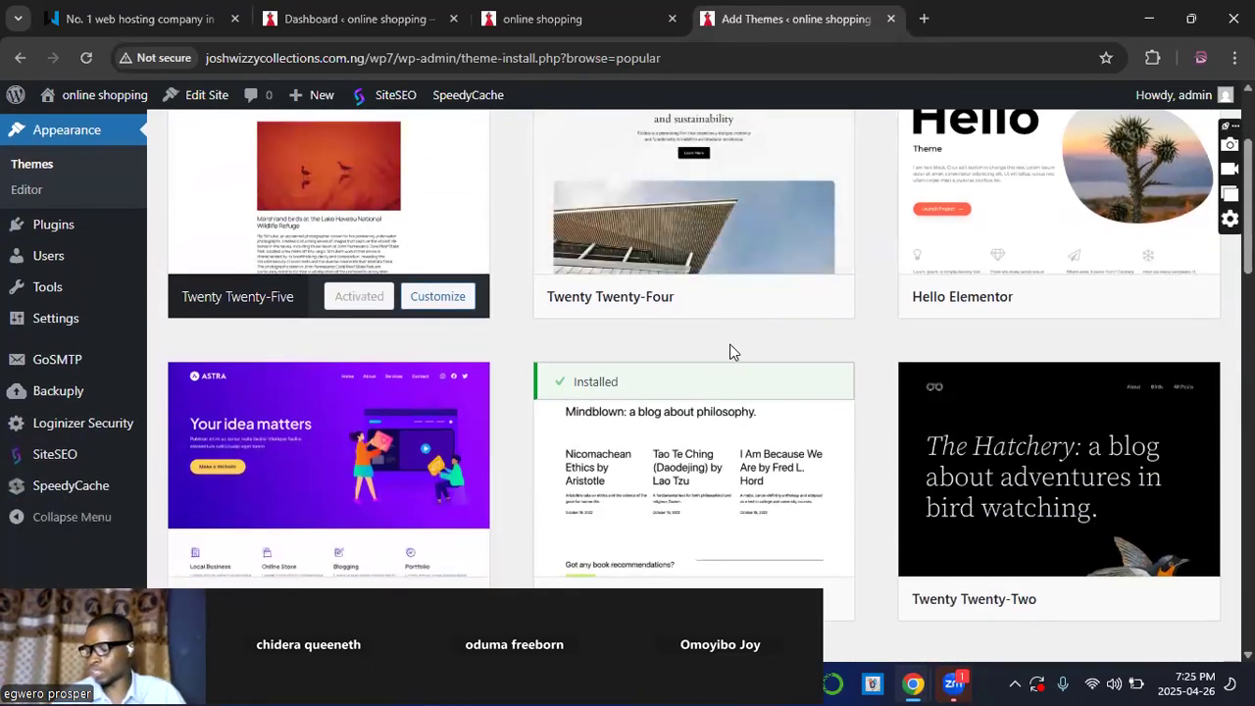
# Step: Scroll through the online shopping site's current front end
pyautogui.click(527, 19)
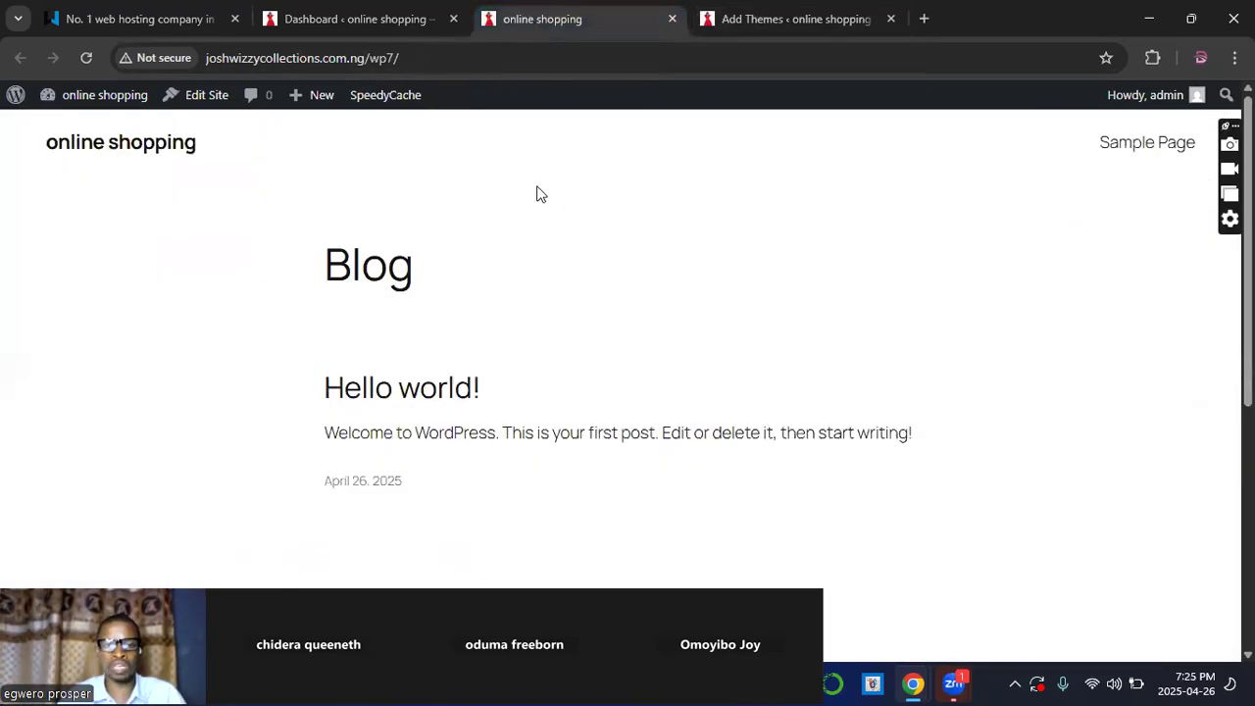
pyautogui.scroll(-2, 695, 327)
pyautogui.scroll(2, 706, 315)
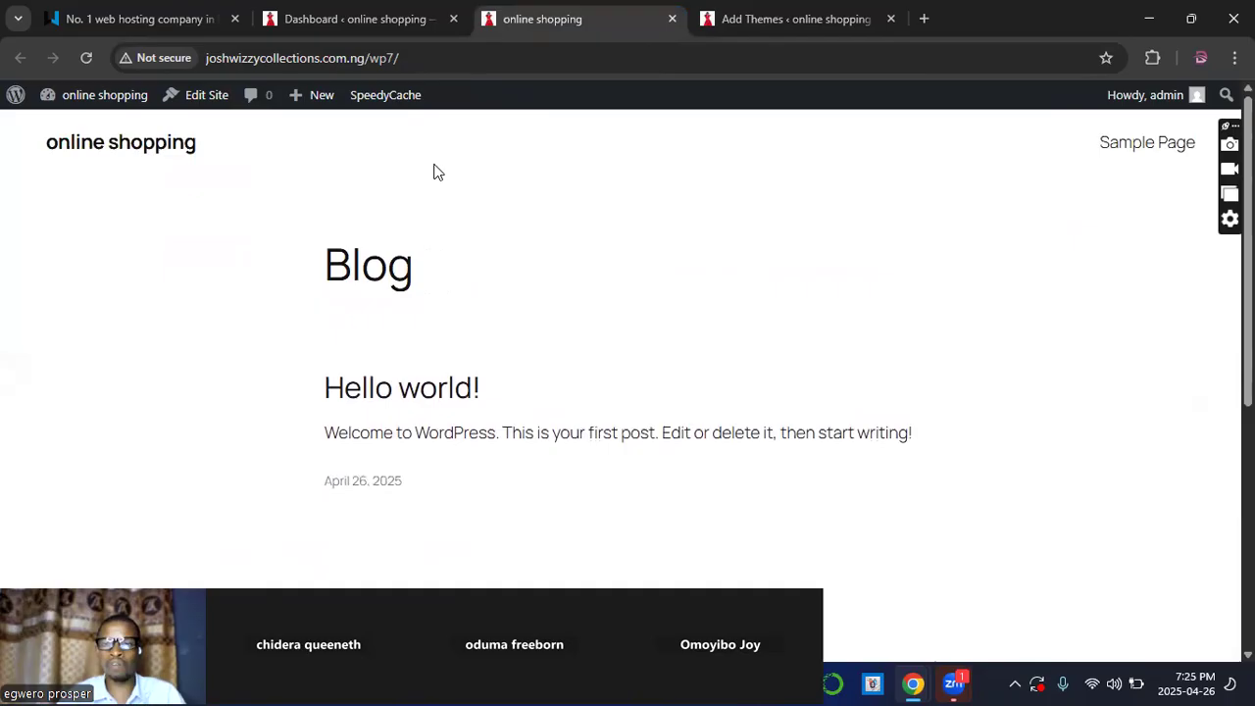
pyautogui.scroll(-3, 849, 412)
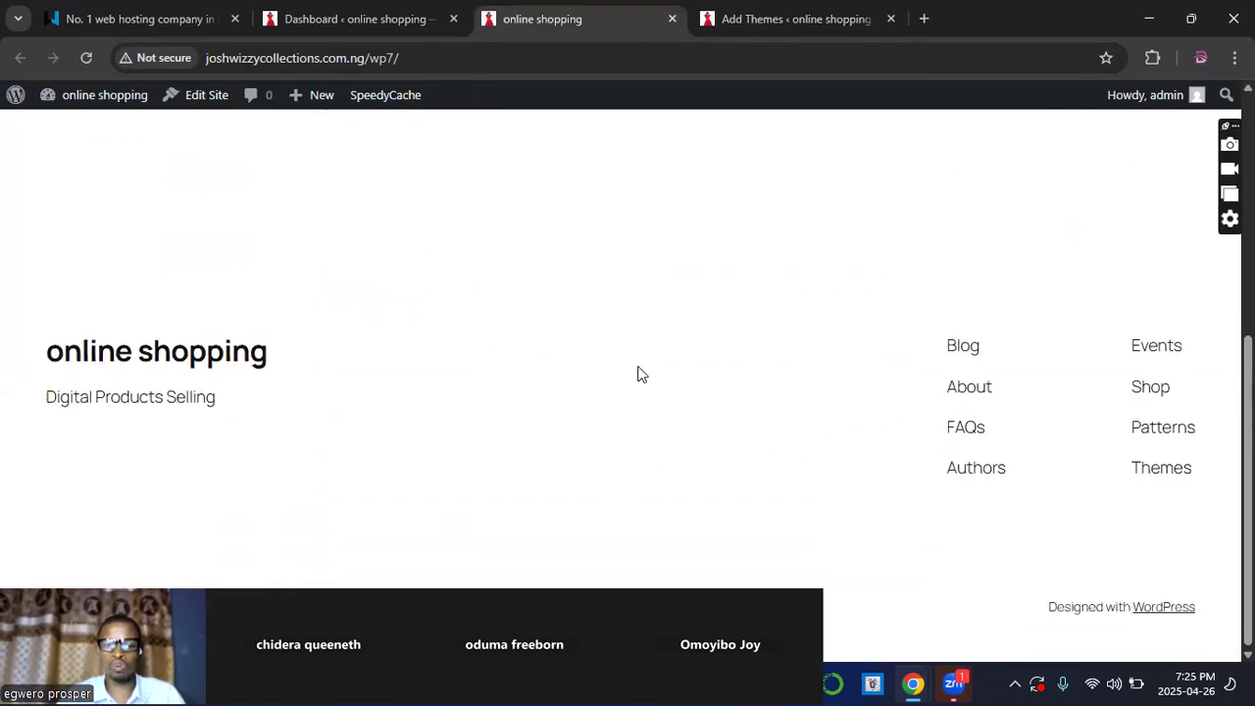
pyautogui.scroll(3, 639, 374)
pyautogui.scroll(1, 549, 294)
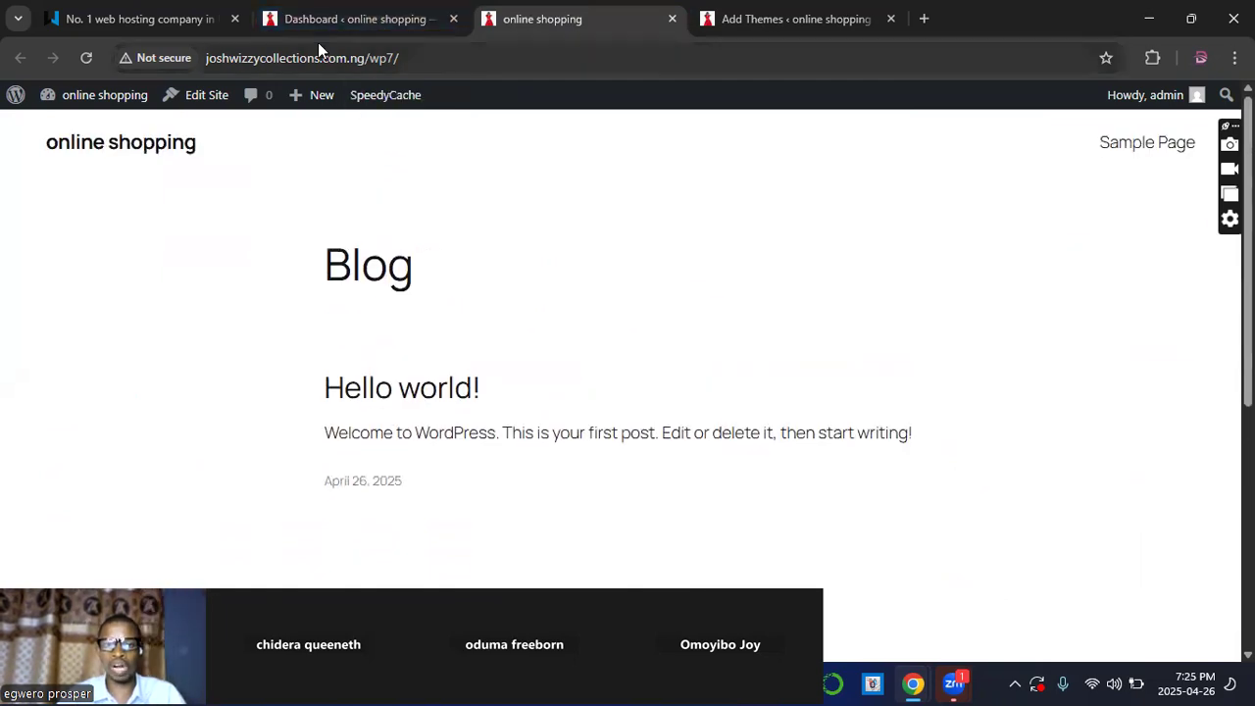
# Step: Return to the Add Themes page listing 7383 Popular themes
pyautogui.click(760, 19)
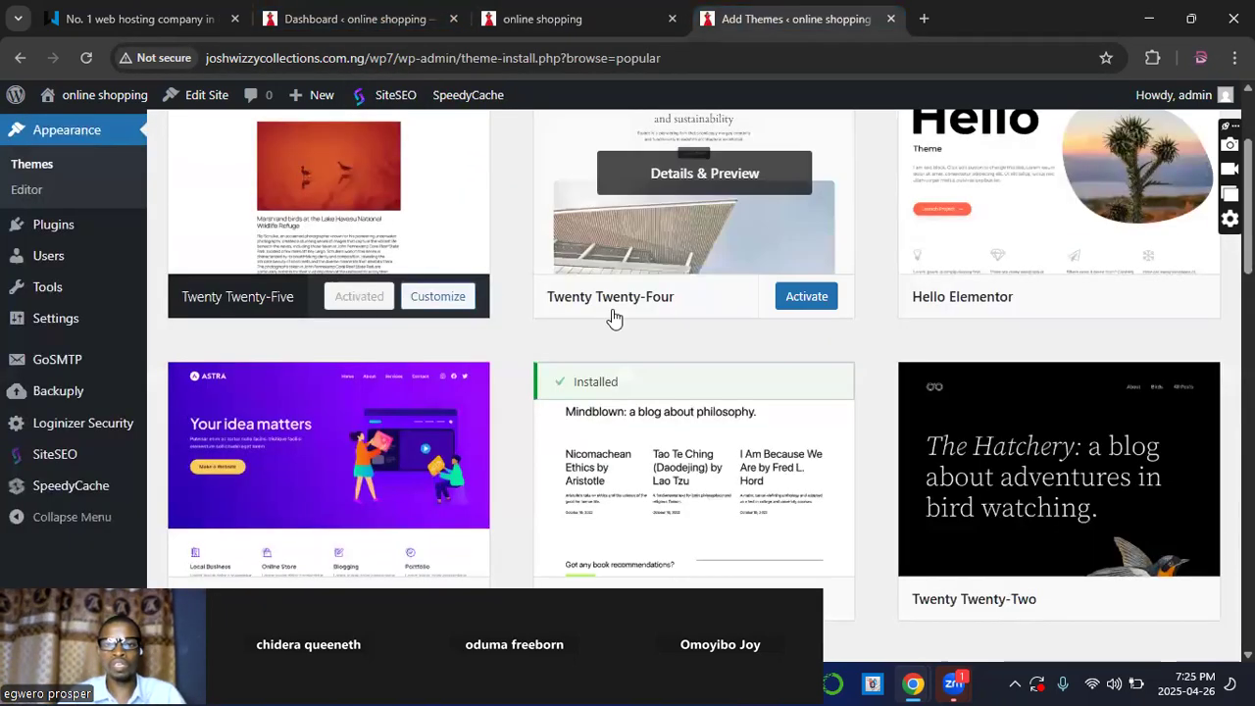
pyautogui.scroll(3, 613, 324)
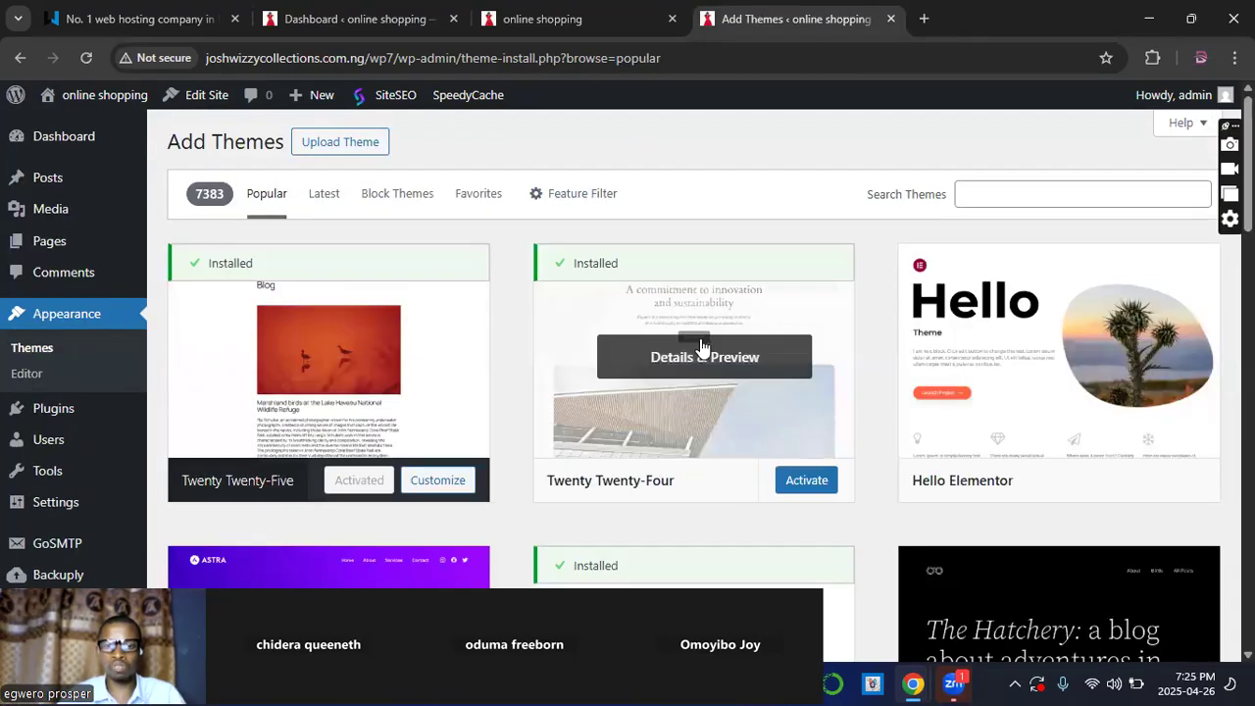
pyautogui.scroll(-1, 590, 359)
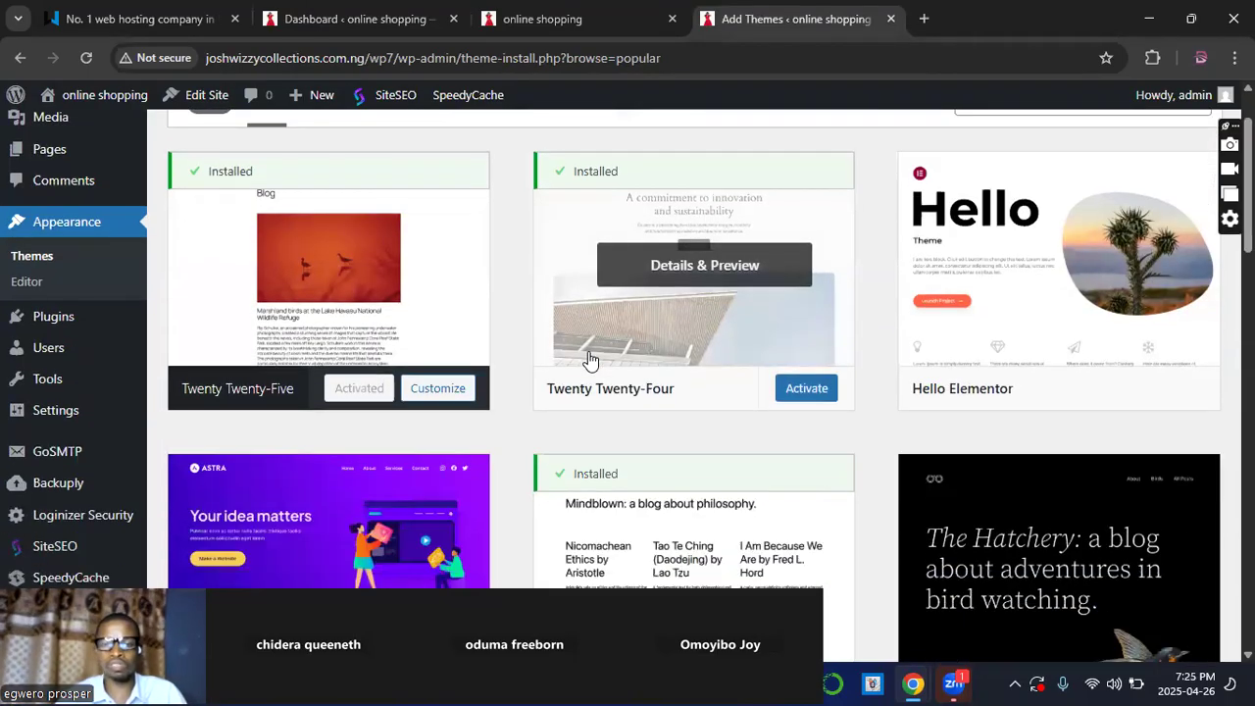
pyautogui.scroll(1, 589, 361)
pyautogui.scroll(-3, 589, 359)
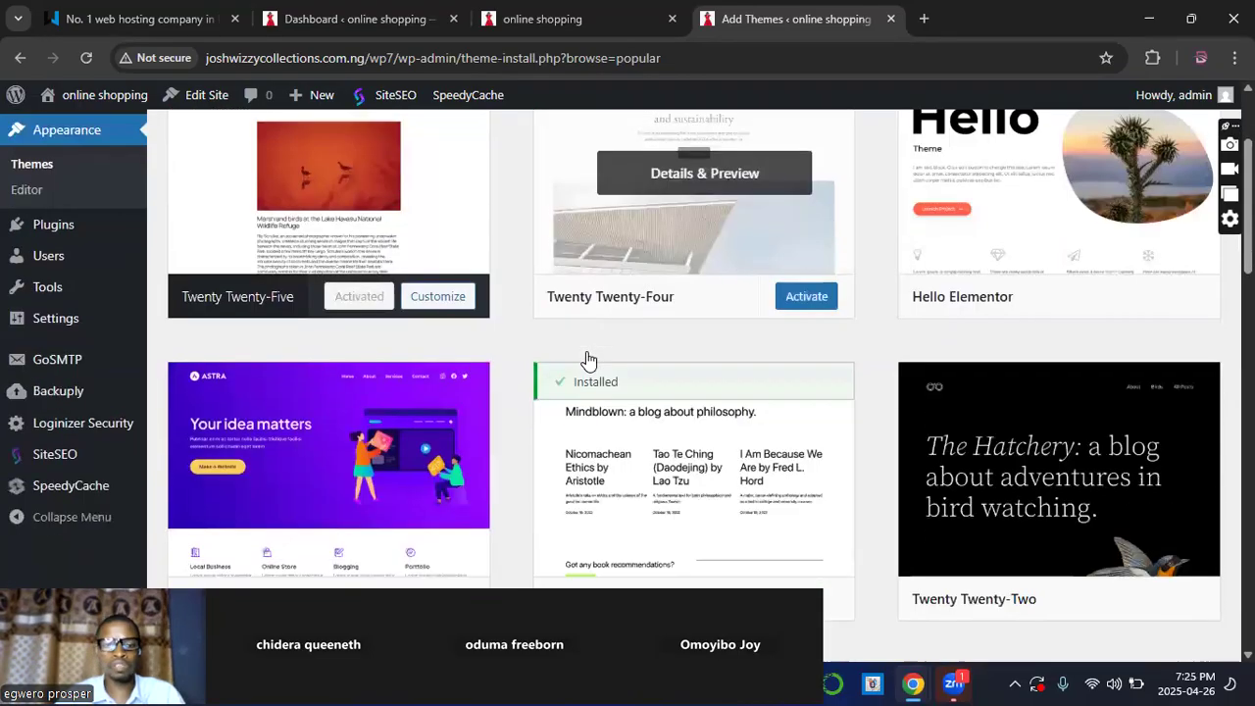
pyautogui.scroll(3, 588, 359)
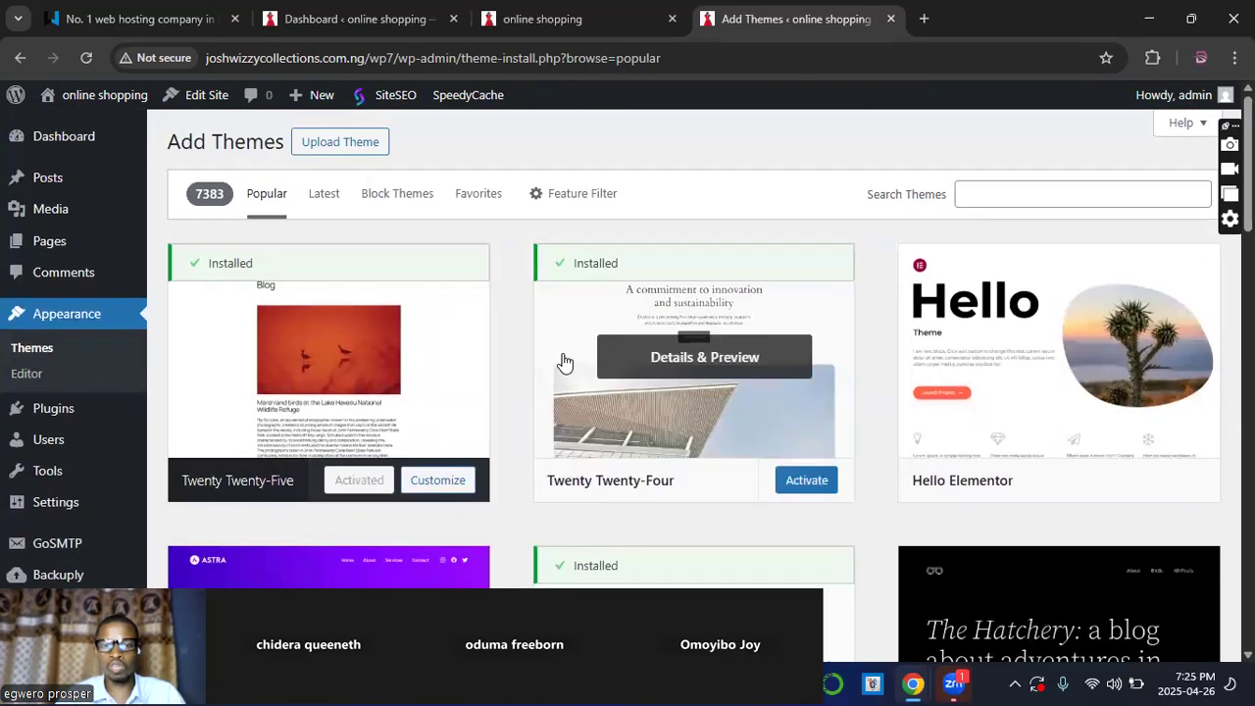
pyautogui.click(1003, 194)
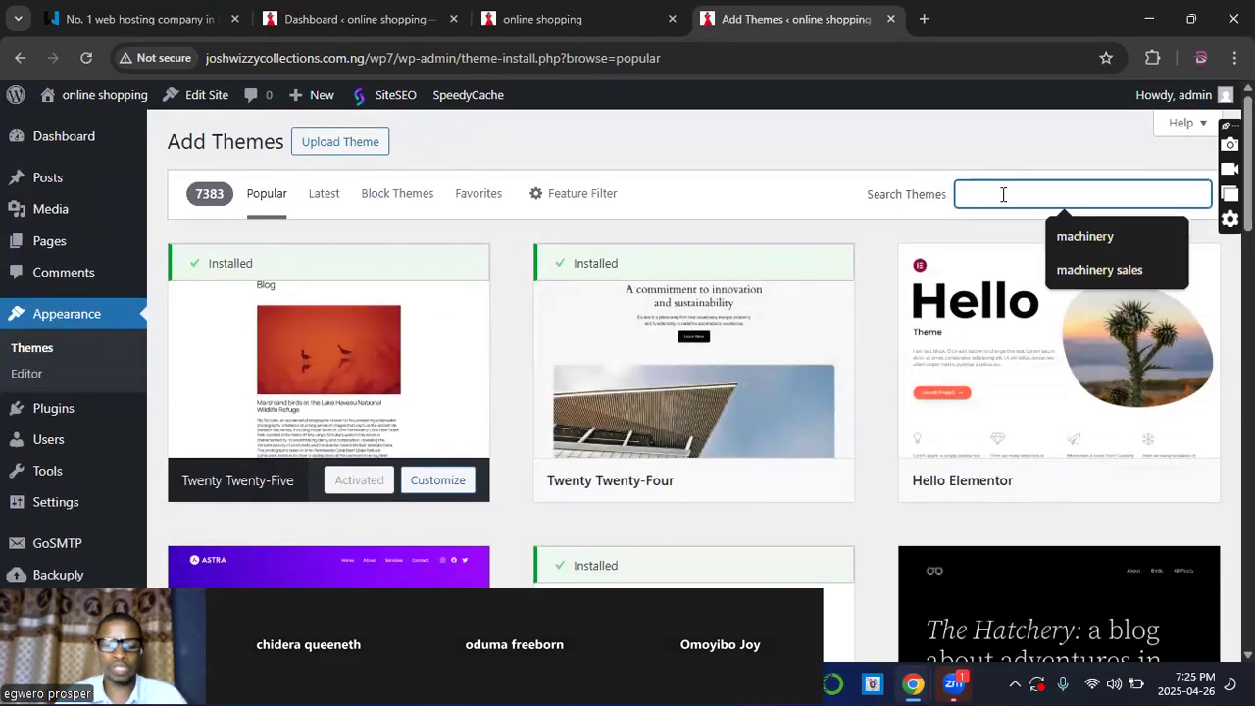
pyautogui.write('astra')
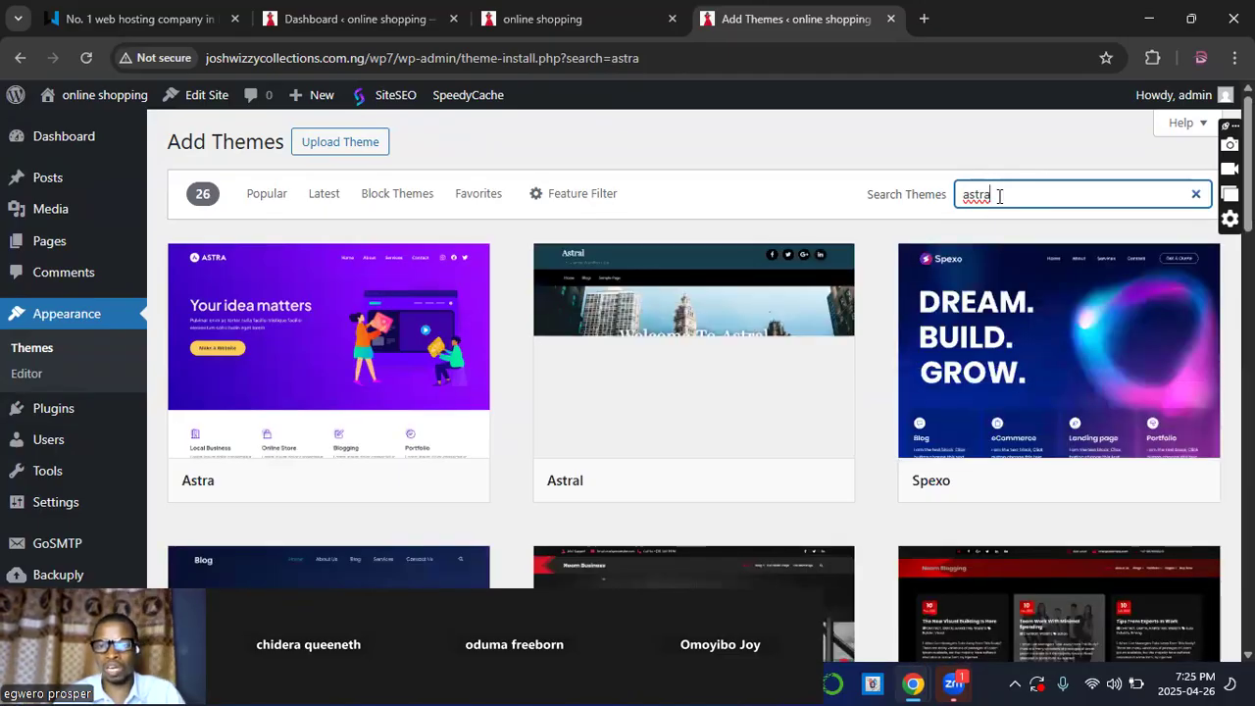
pyautogui.moveTo(976, 364)
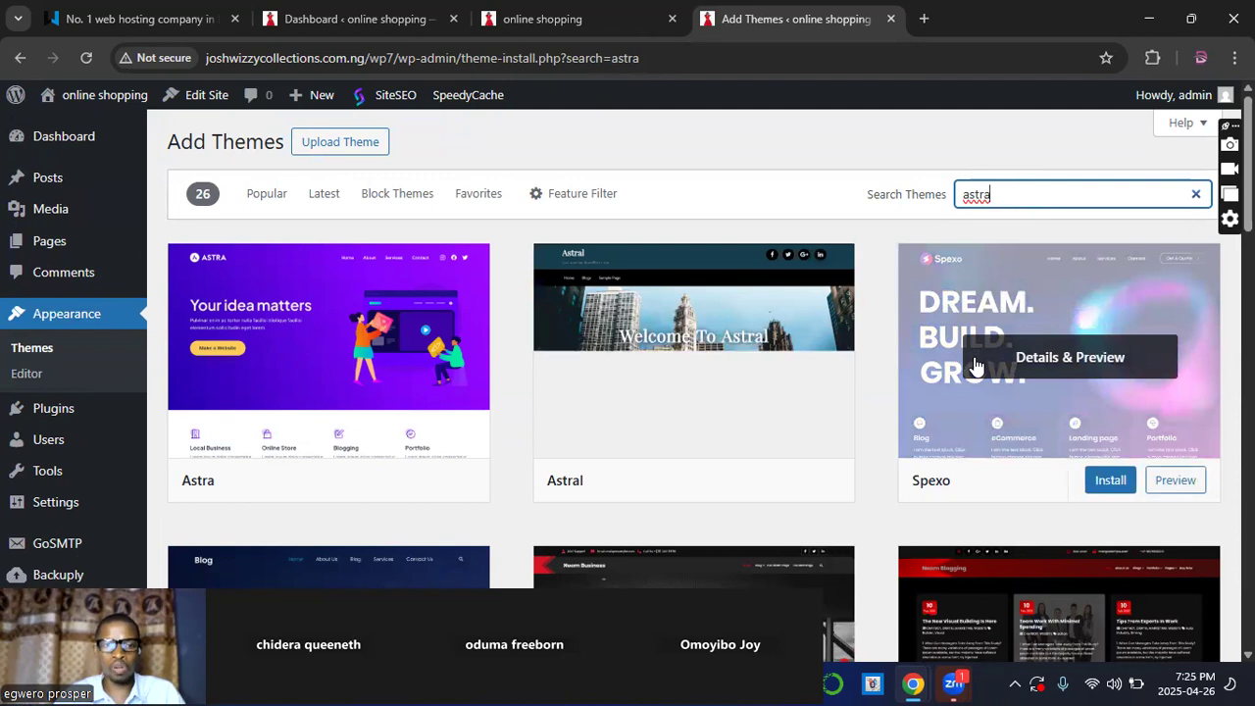
pyautogui.scroll(-2, 975, 364)
pyautogui.scroll(-3, 975, 364)
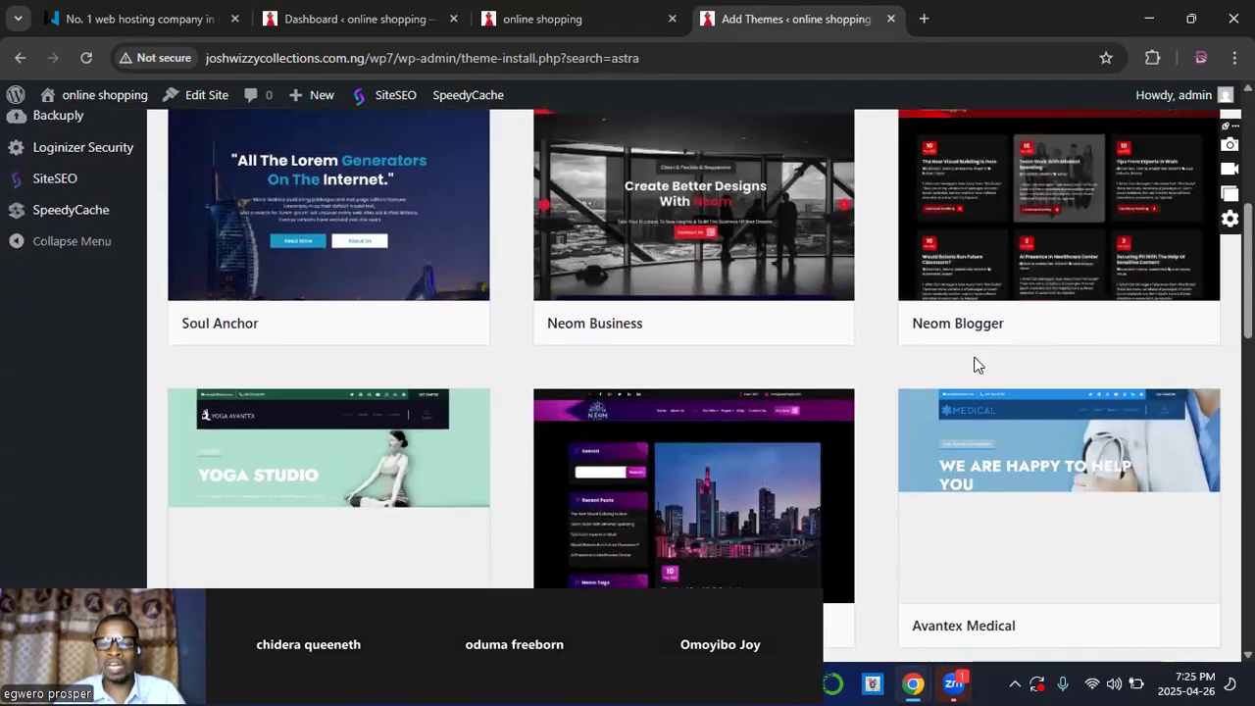
pyautogui.scroll(2, 975, 364)
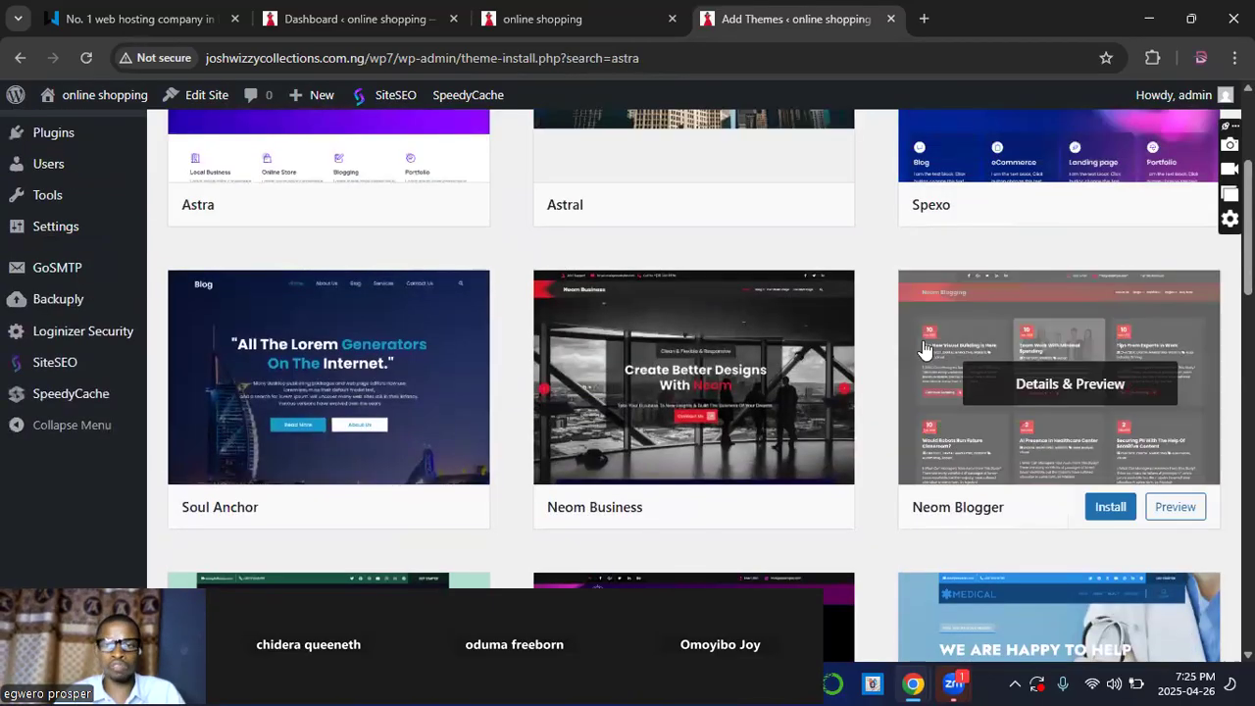
pyautogui.scroll(3, 826, 320)
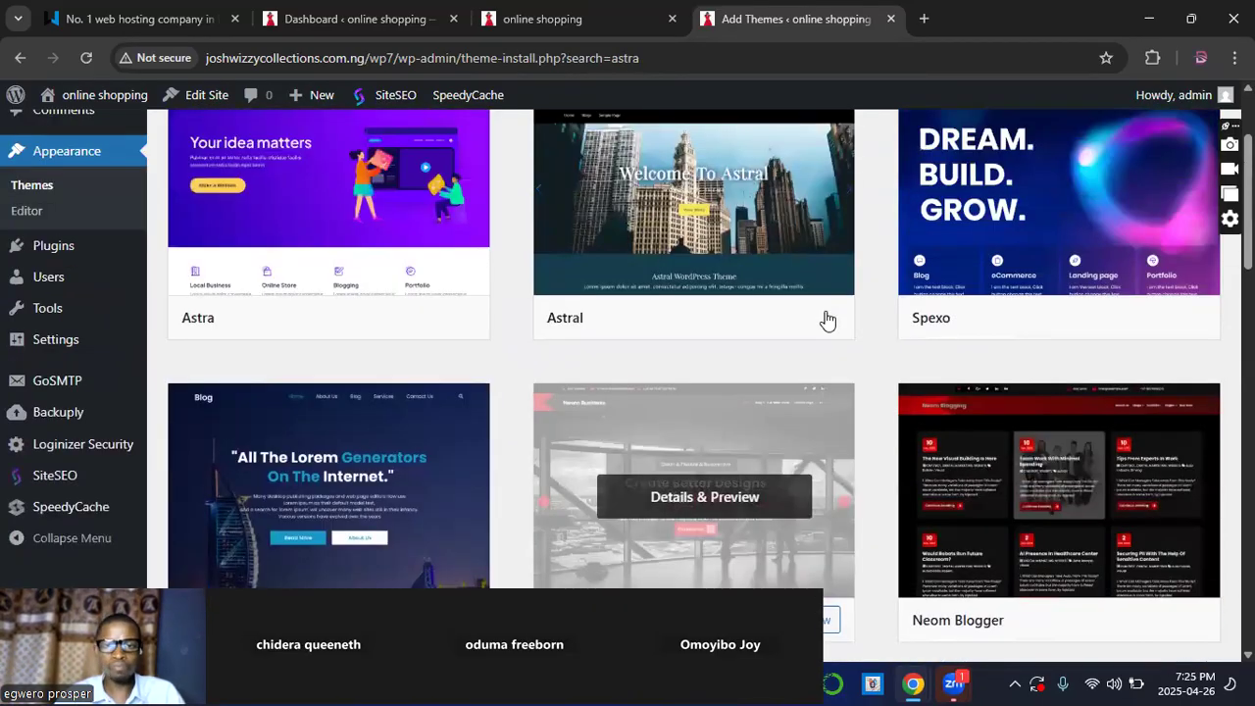
pyautogui.scroll(-1, 922, 333)
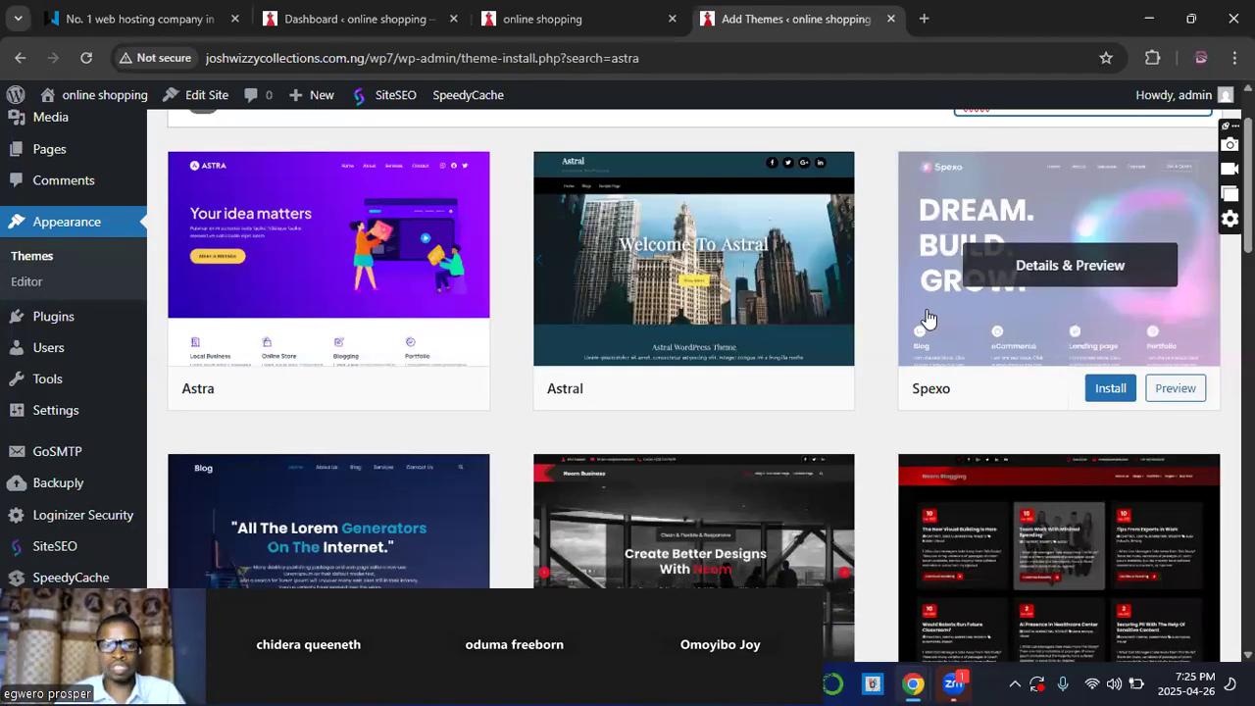
pyautogui.scroll(-3, 928, 318)
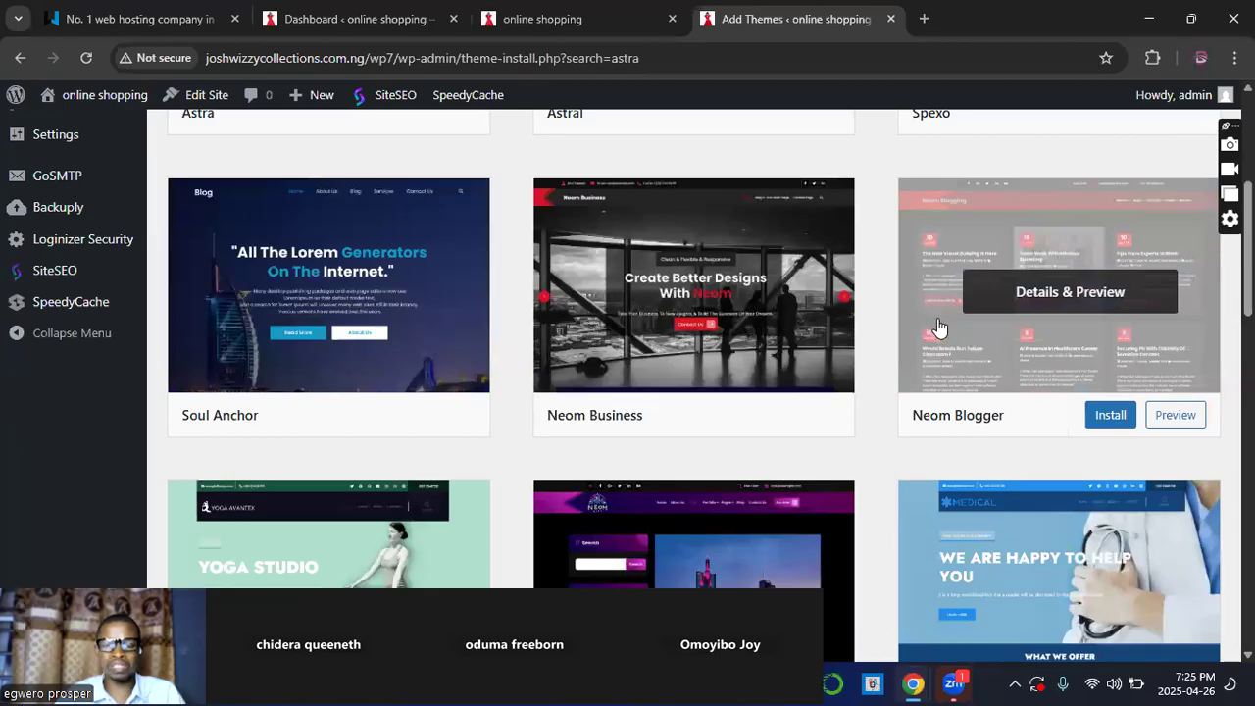
pyautogui.scroll(-3, 940, 326)
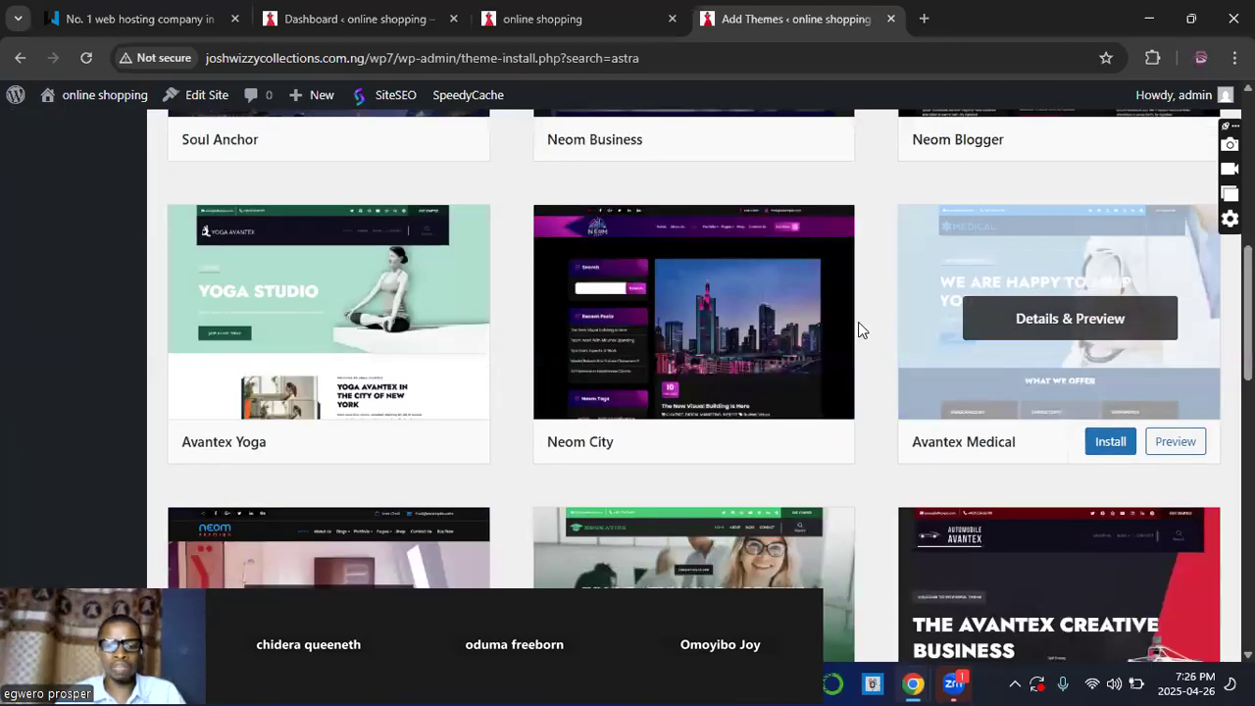
pyautogui.scroll(-2, 858, 329)
pyautogui.scroll(-1, 858, 330)
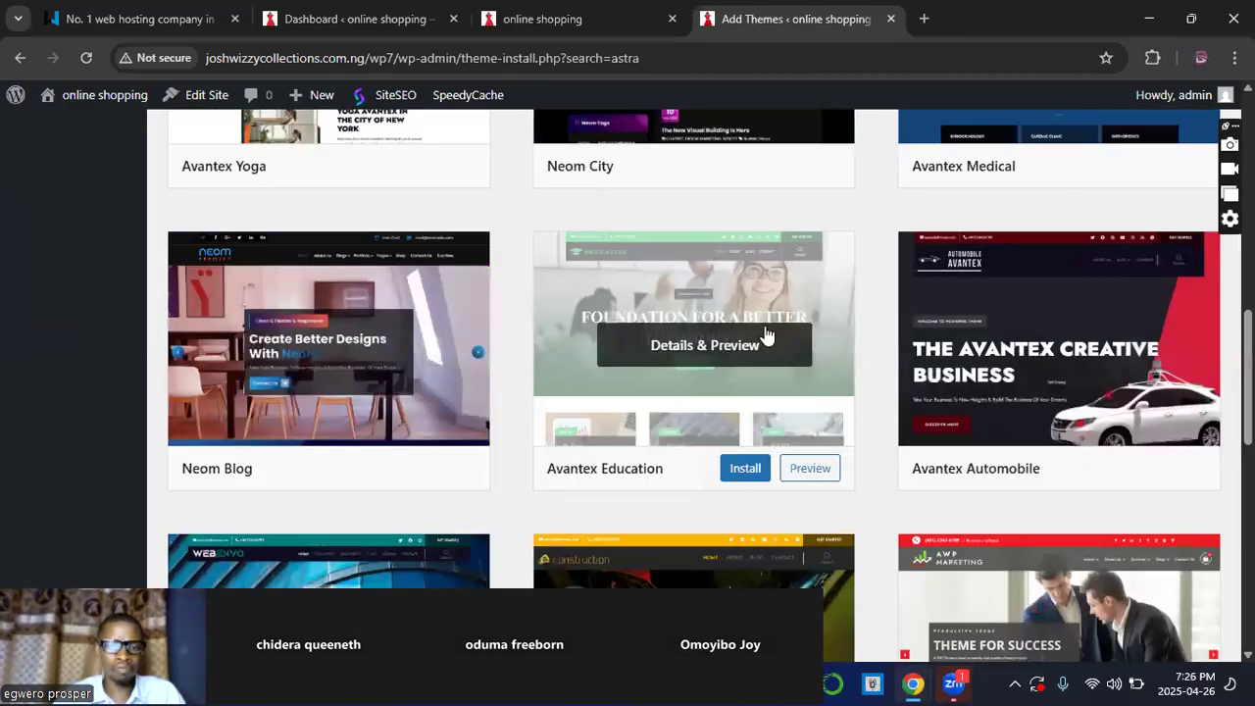
pyautogui.scroll(5, 763, 335)
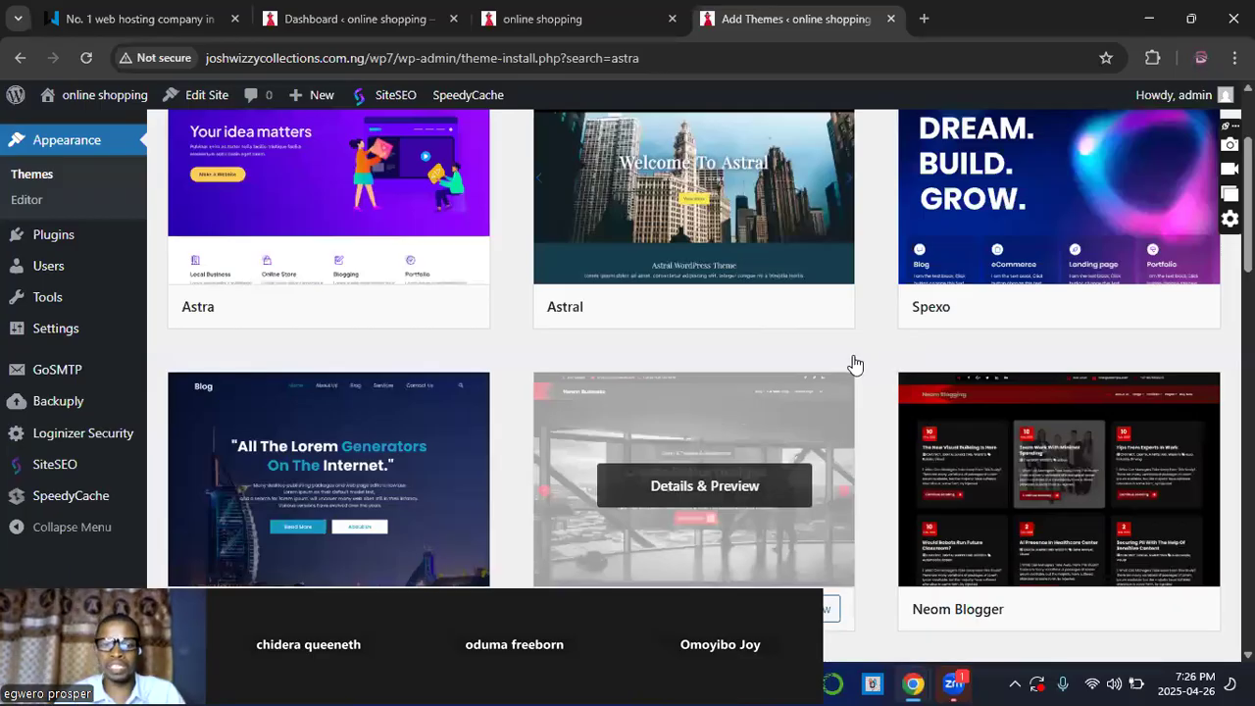
pyautogui.scroll(1, 855, 366)
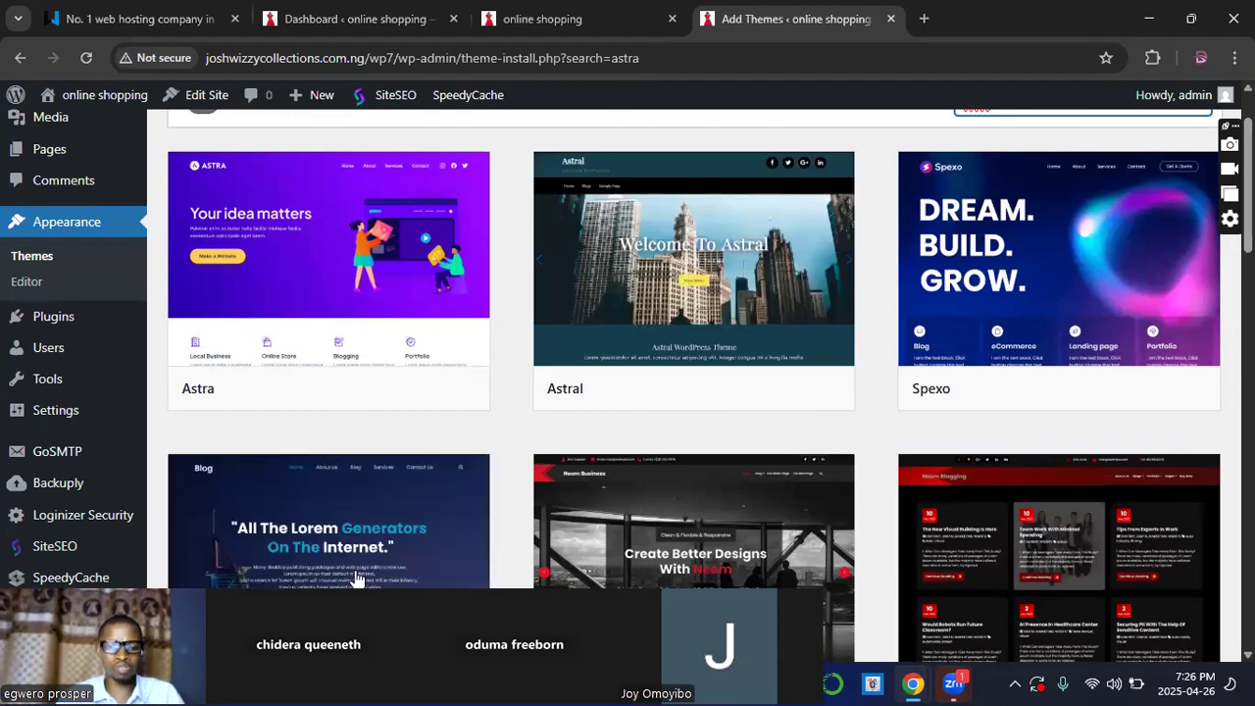
pyautogui.moveTo(357, 581); pyautogui.dragTo(415, 463)
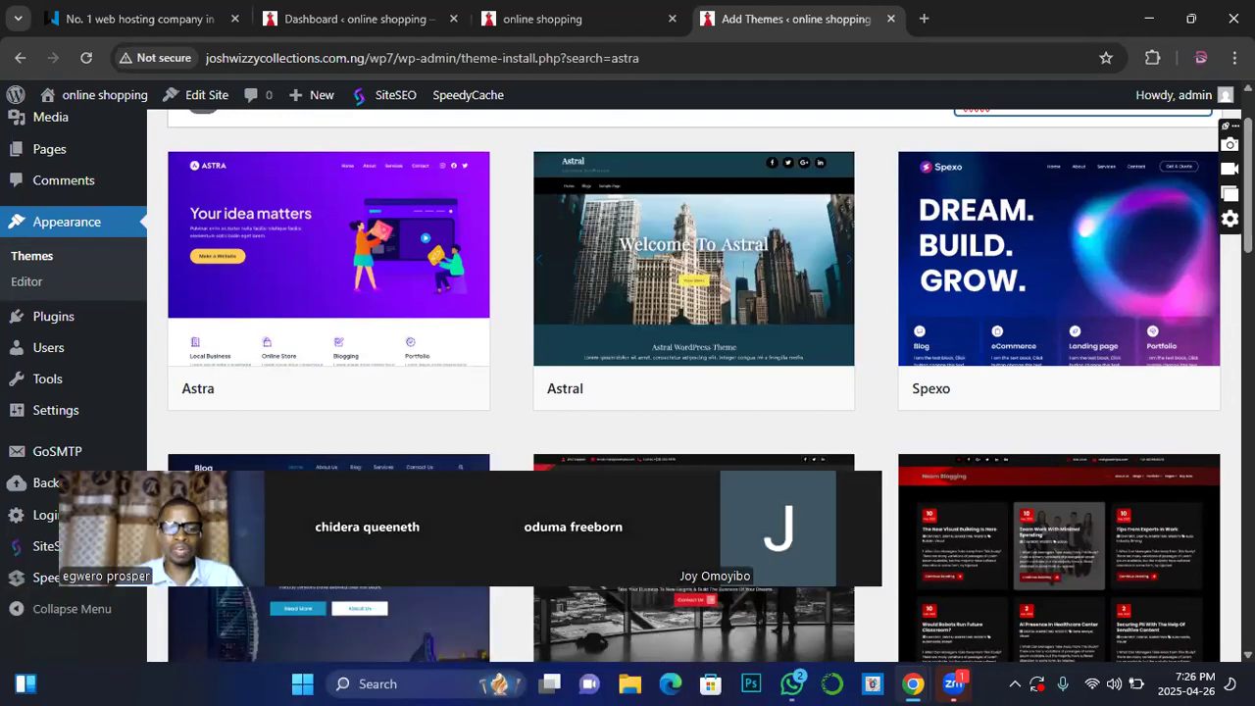
pyautogui.moveTo(111, 436); pyautogui.dragTo(346, 496)
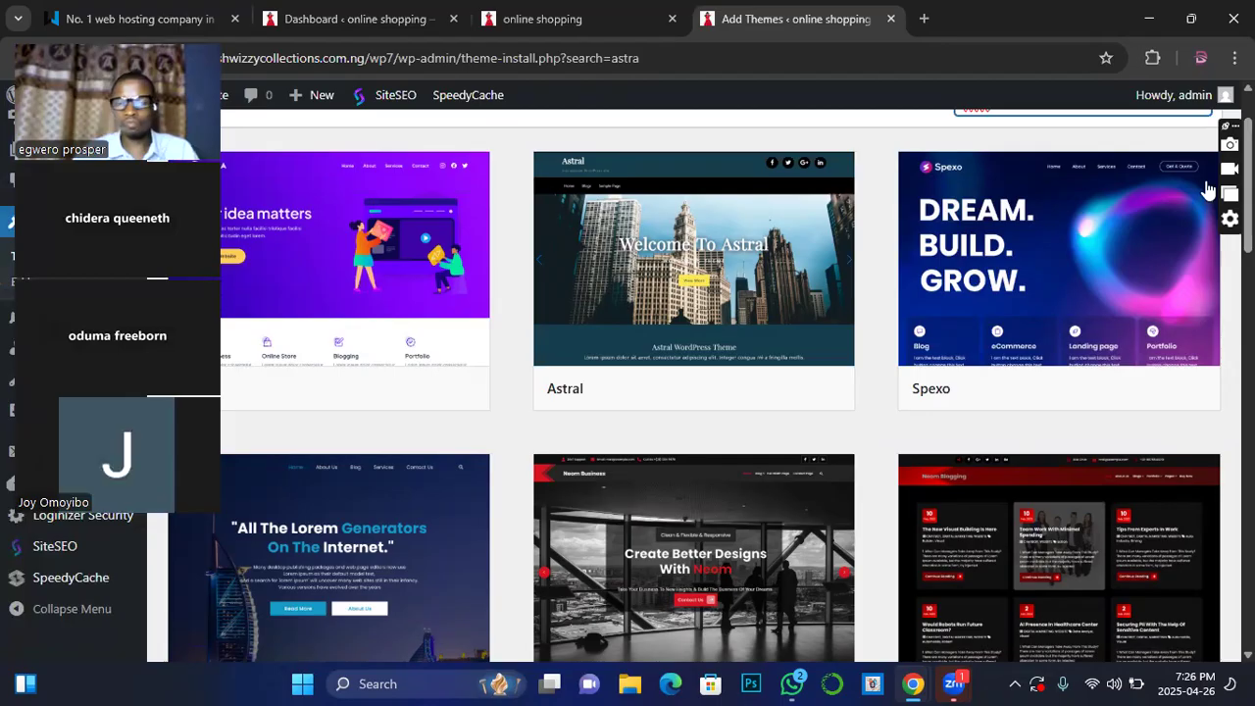
pyautogui.scroll(-2, 928, 462)
pyautogui.scroll(3, 928, 466)
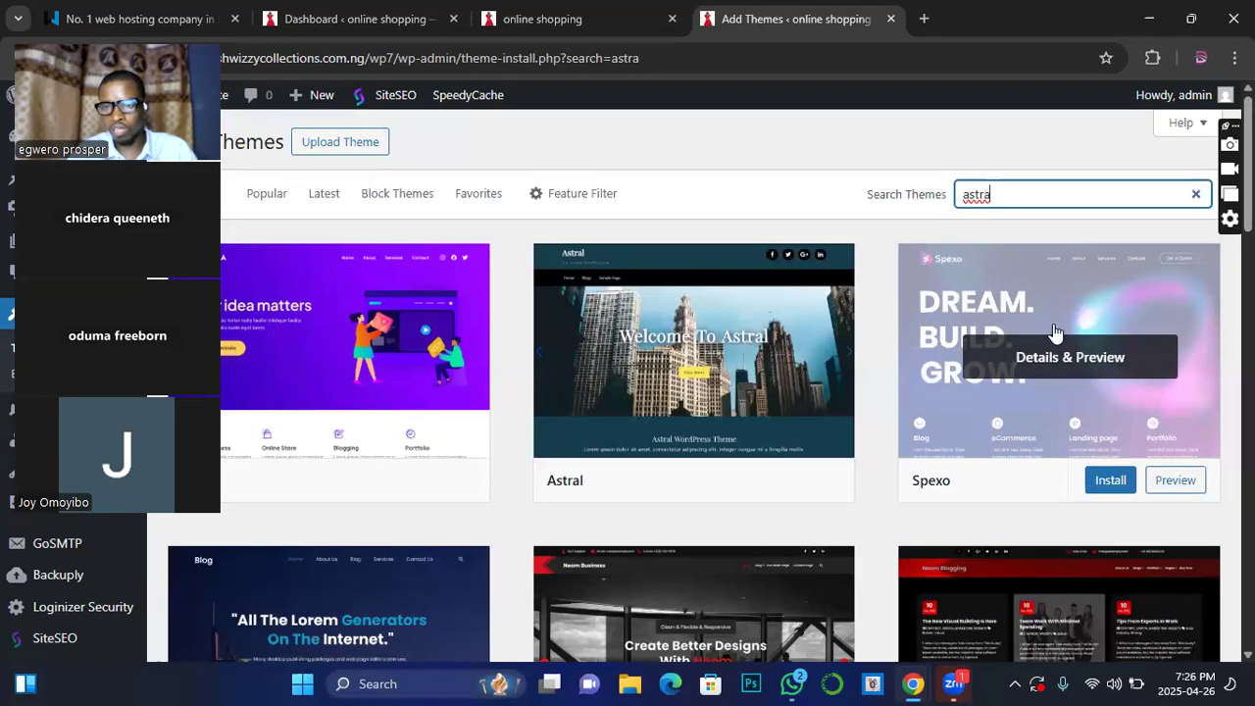
pyautogui.scroll(-1, 785, 436)
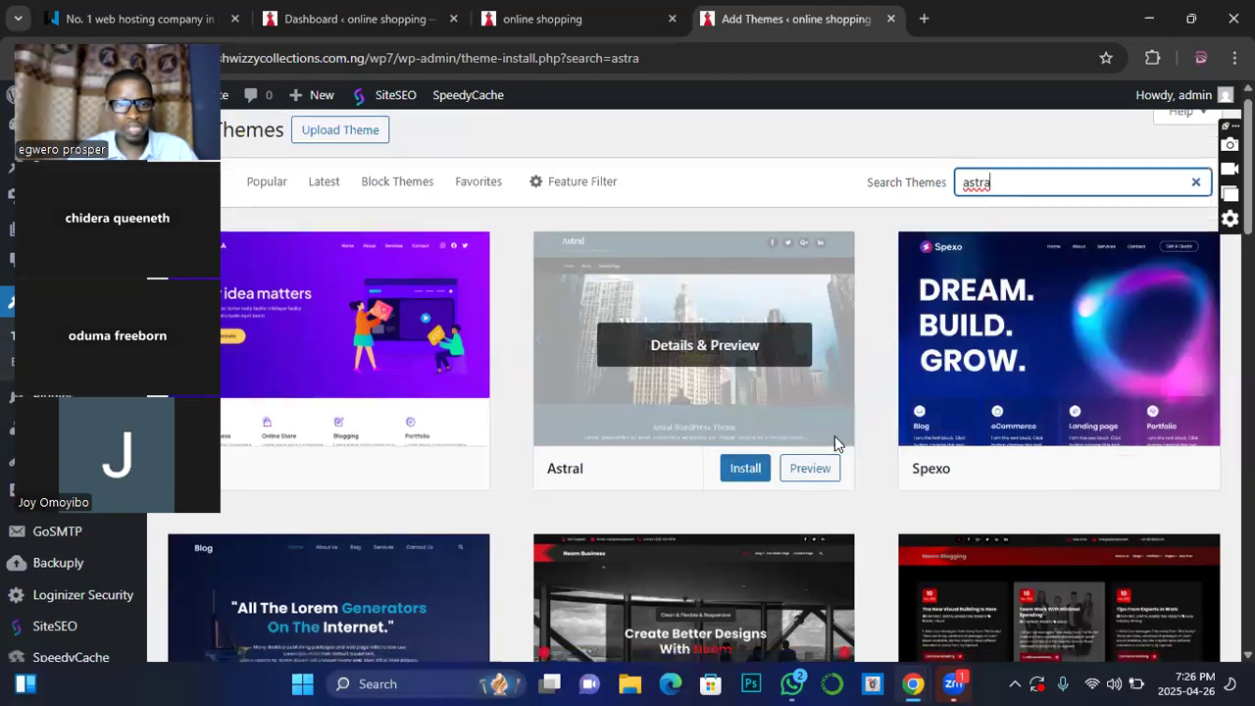
pyautogui.scroll(-1, 597, 432)
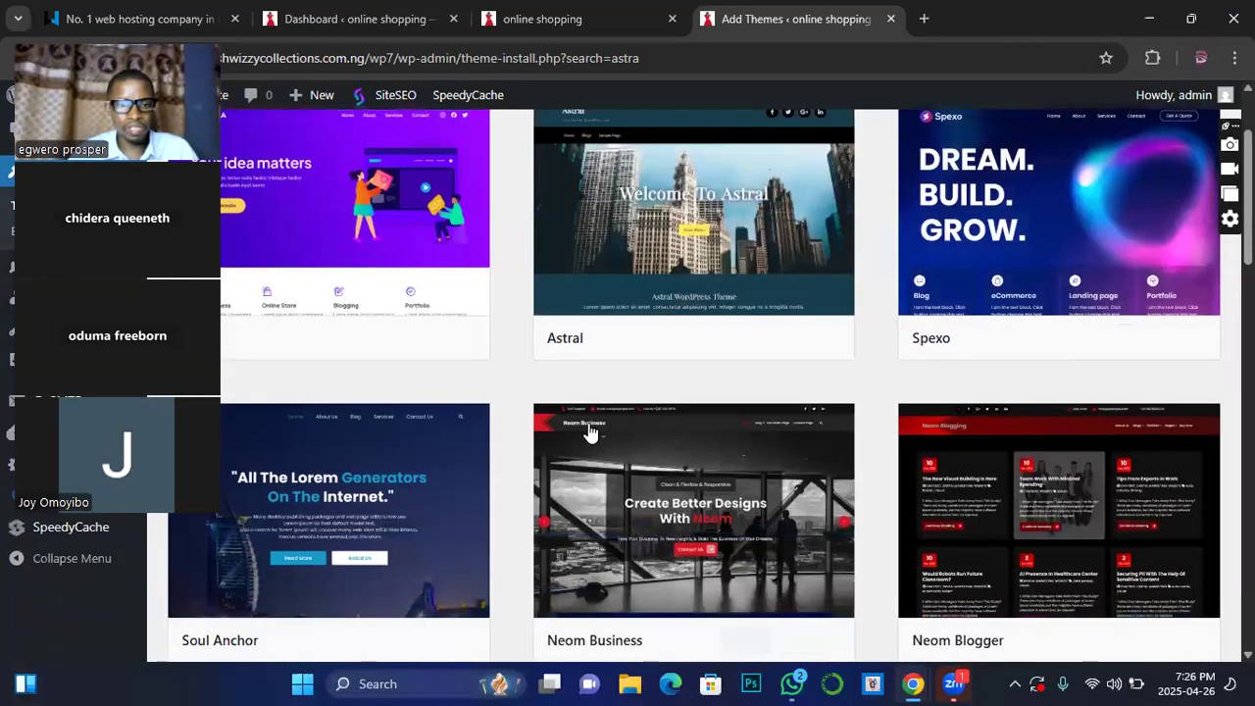
pyautogui.scroll(-3, 589, 432)
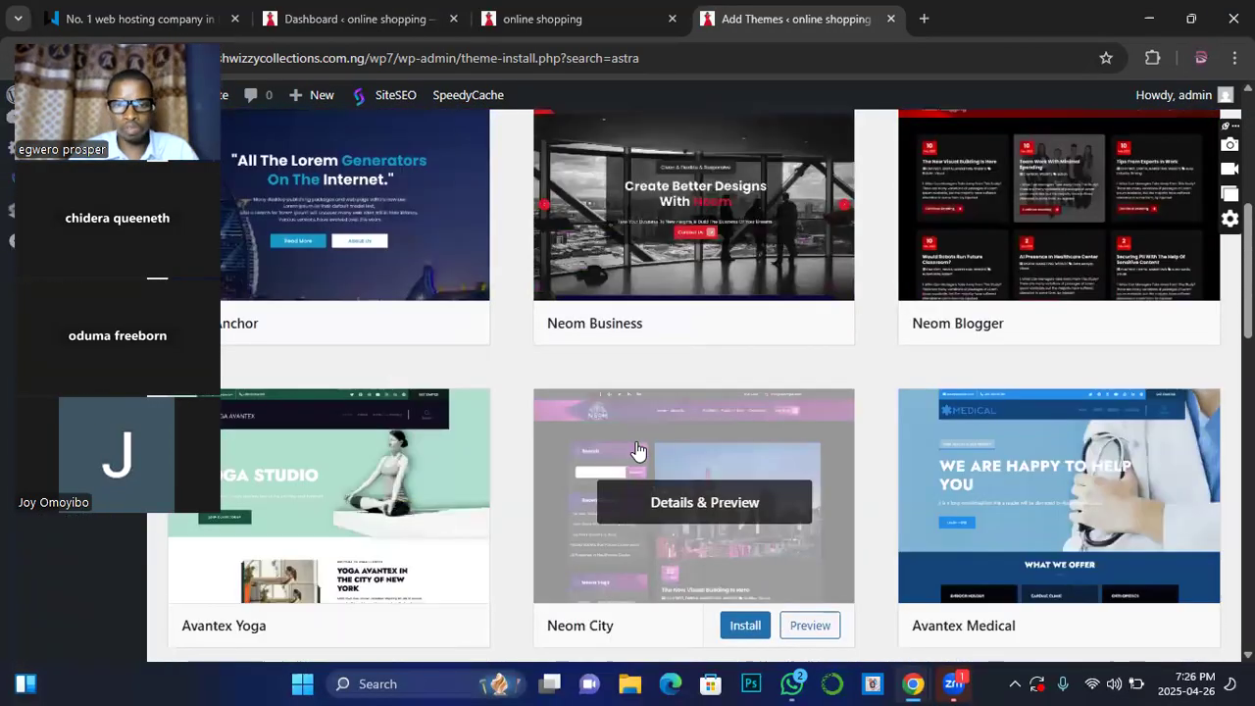
pyautogui.scroll(-1, 638, 451)
pyautogui.scroll(-4, 685, 460)
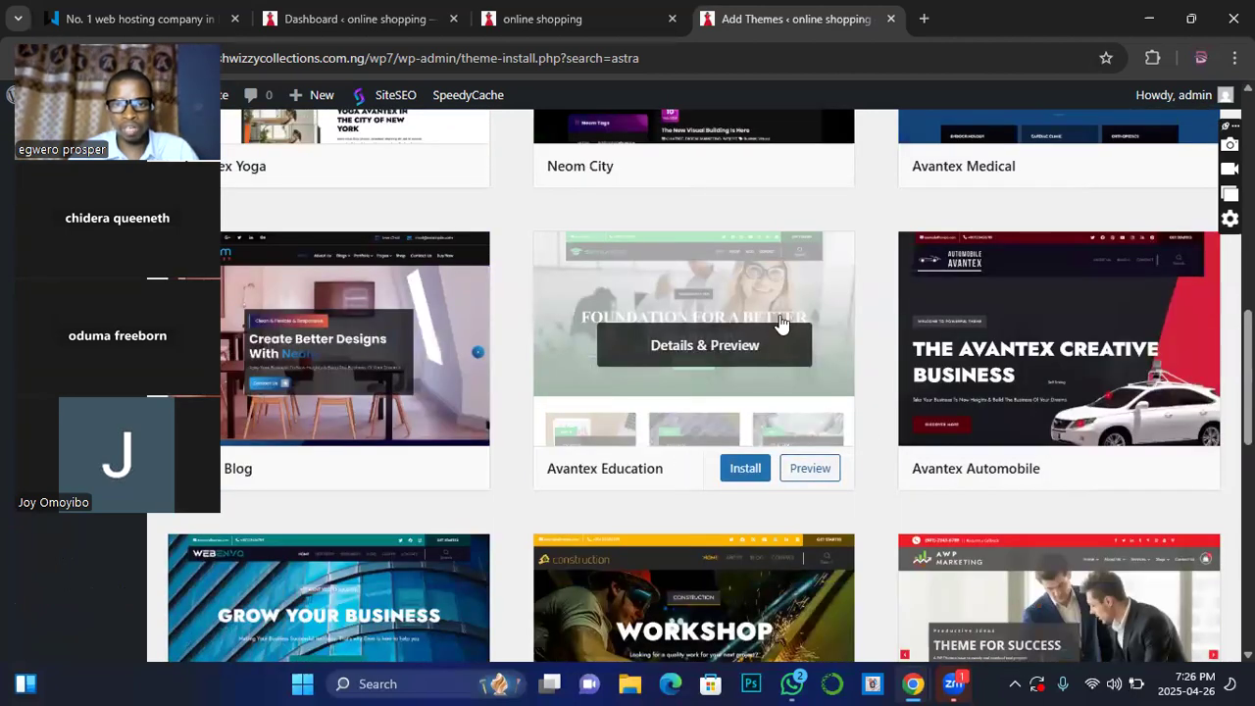
pyautogui.scroll(-2, 616, 459)
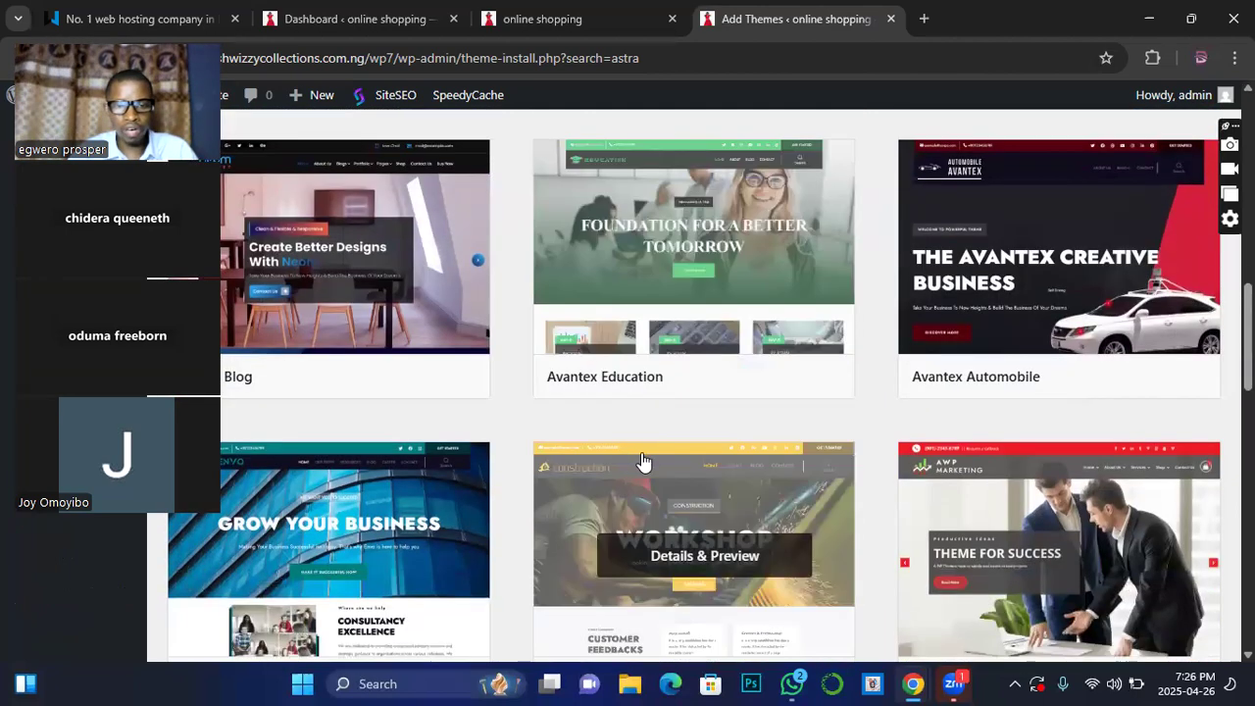
pyautogui.scroll(1, 664, 458)
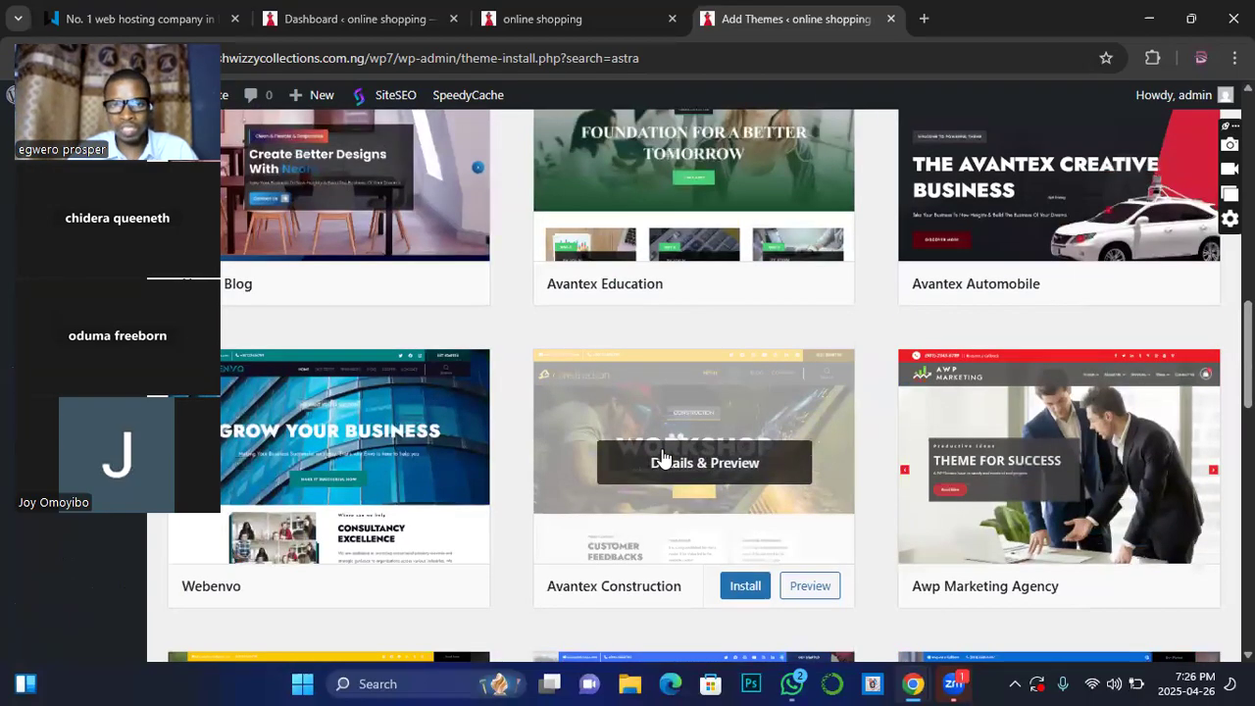
pyautogui.scroll(3, 663, 458)
pyautogui.scroll(1, 664, 457)
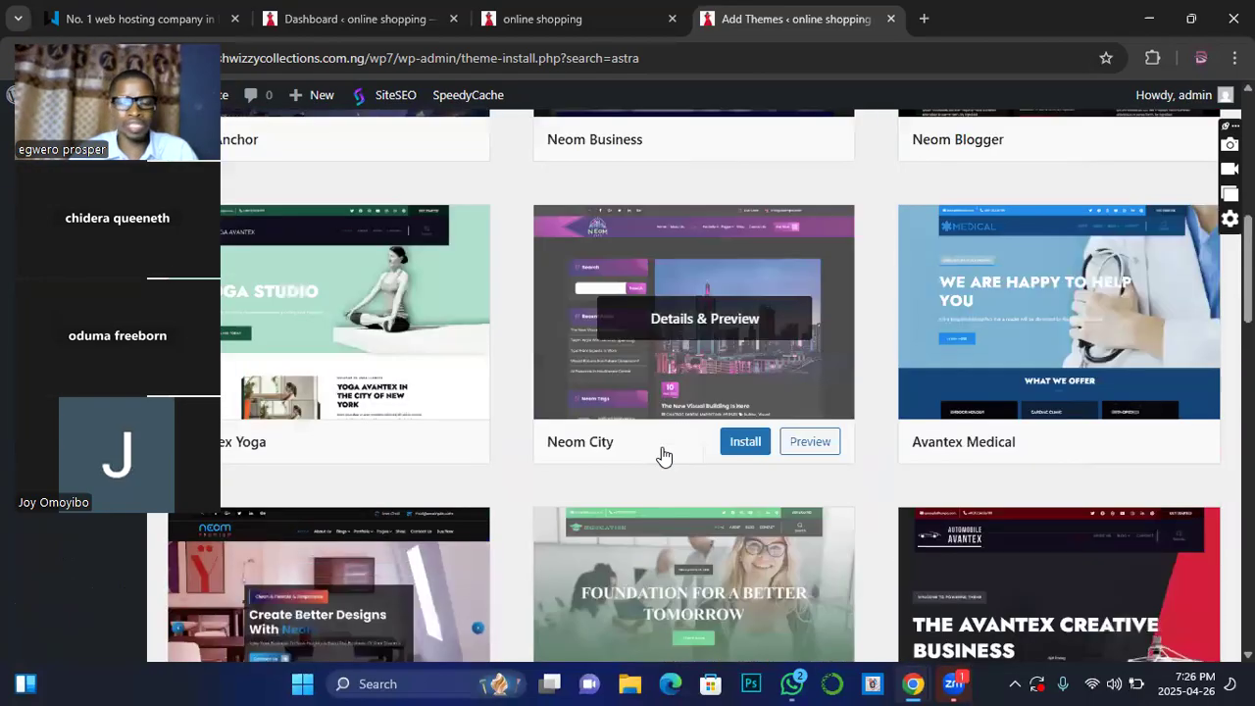
pyautogui.scroll(-2, 664, 457)
pyautogui.scroll(2, 664, 457)
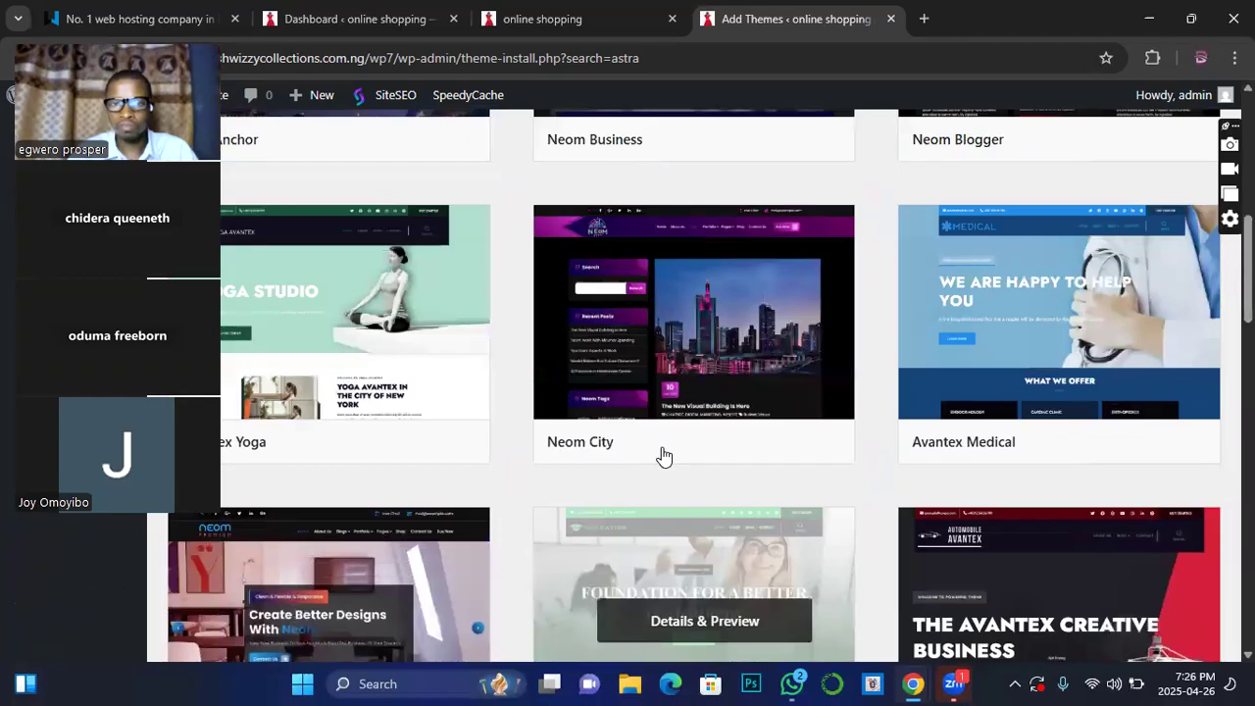
pyautogui.scroll(-2, 664, 459)
pyautogui.scroll(1, 664, 459)
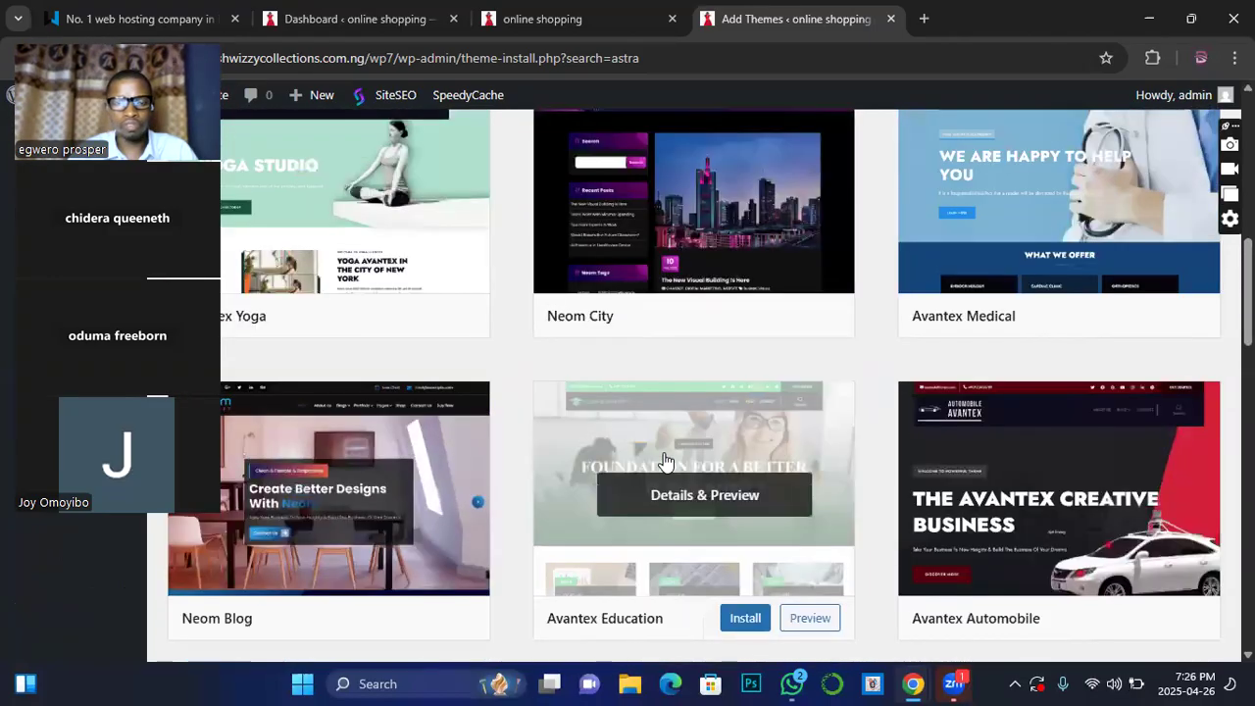
pyautogui.scroll(4, 664, 461)
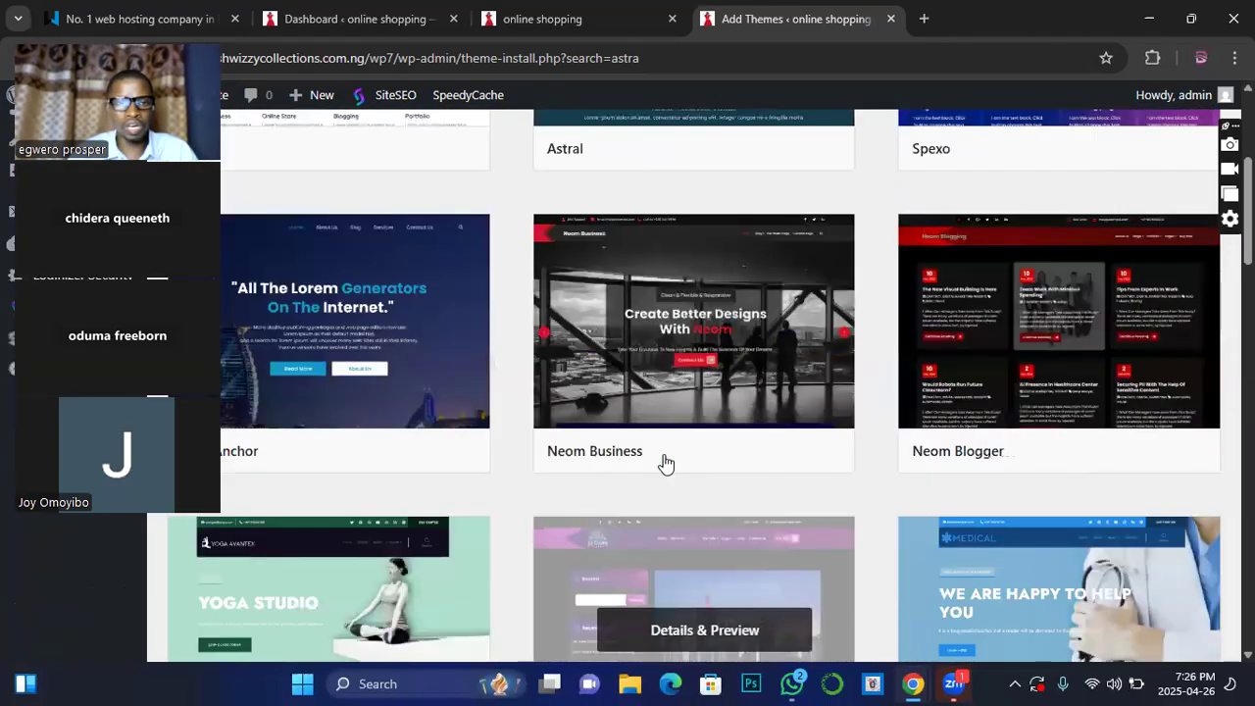
pyautogui.scroll(3, 664, 463)
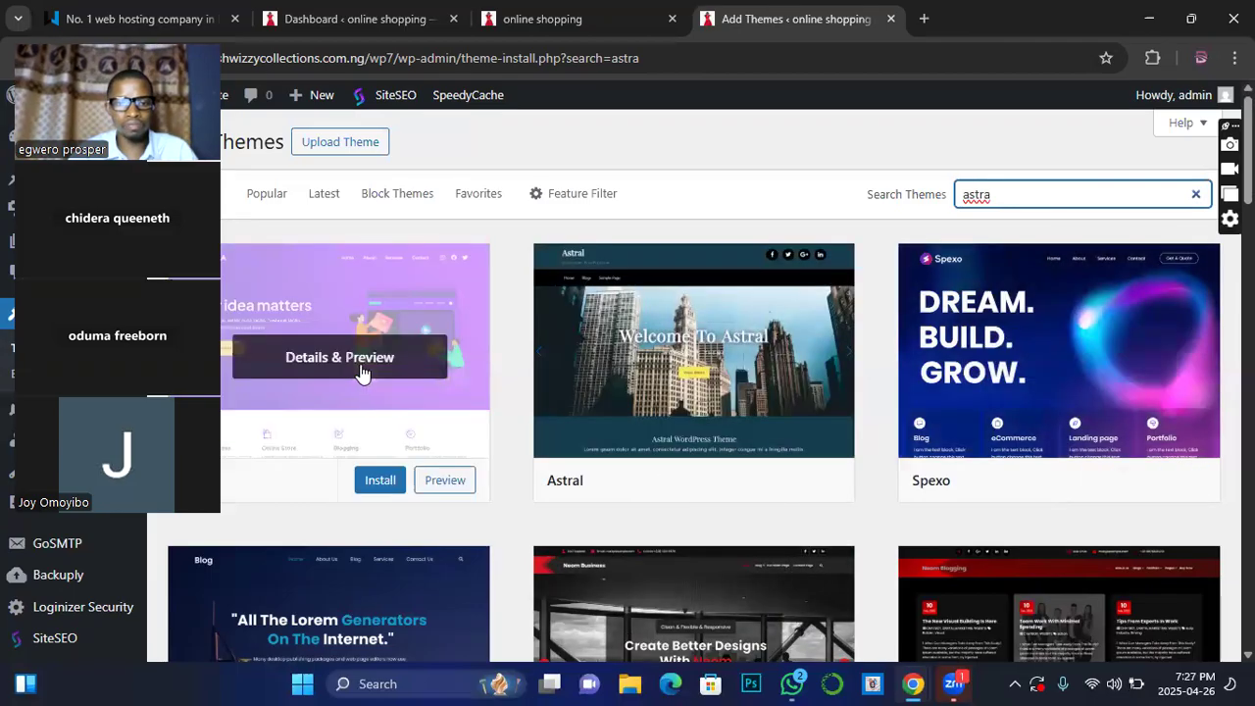
pyautogui.rightClick(441, 479)
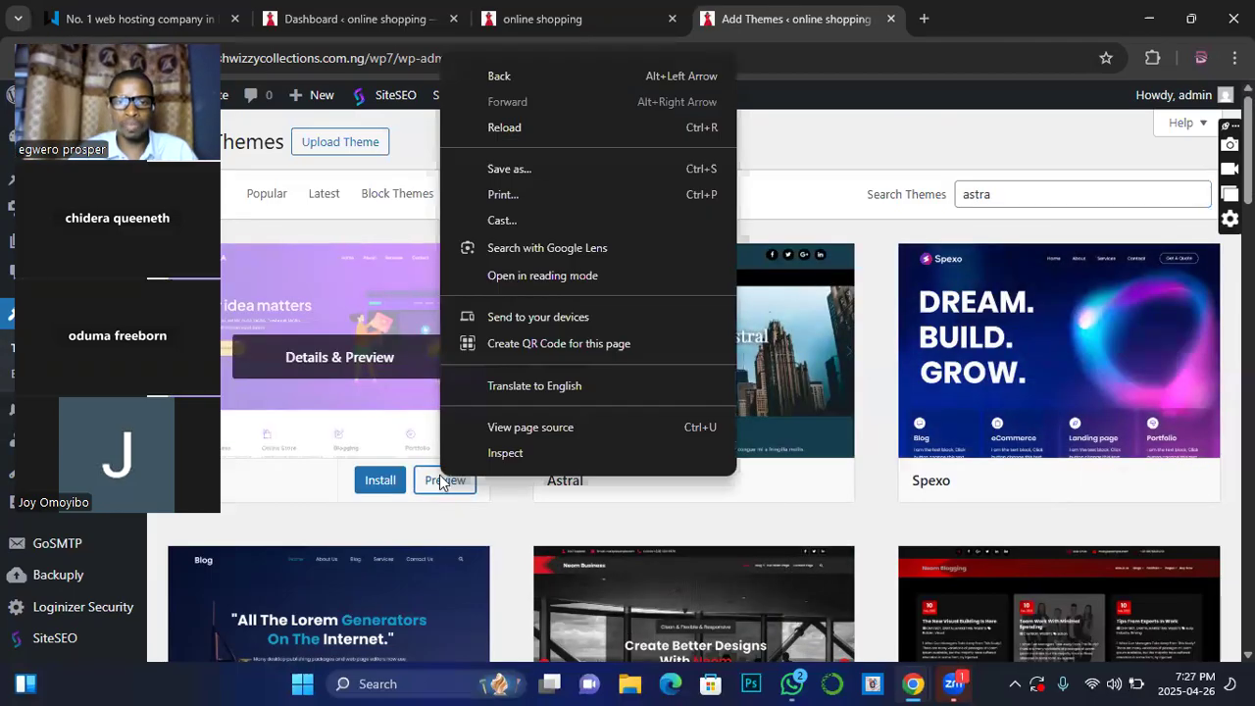
# Step: Preview the Astra theme and scroll through its demo homepage
pyautogui.click(450, 481)
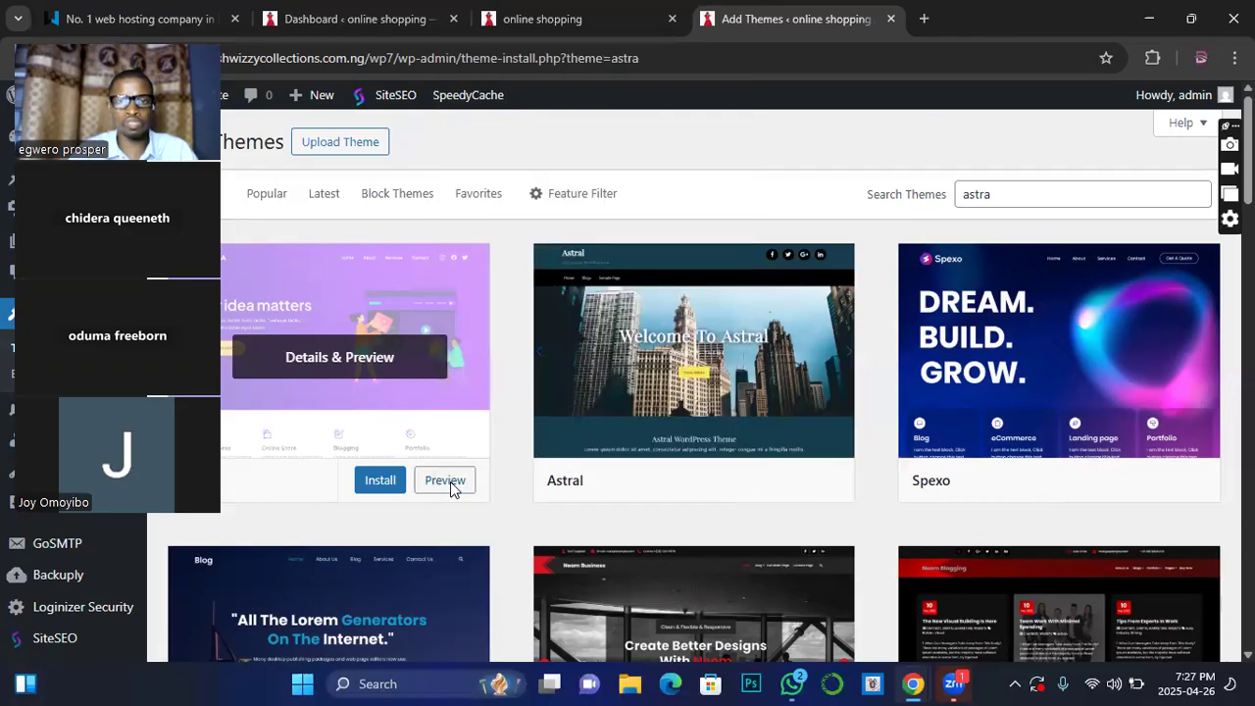
pyautogui.click(450, 481)
pyautogui.moveTo(140, 29); pyautogui.dragTo(1169, 101)
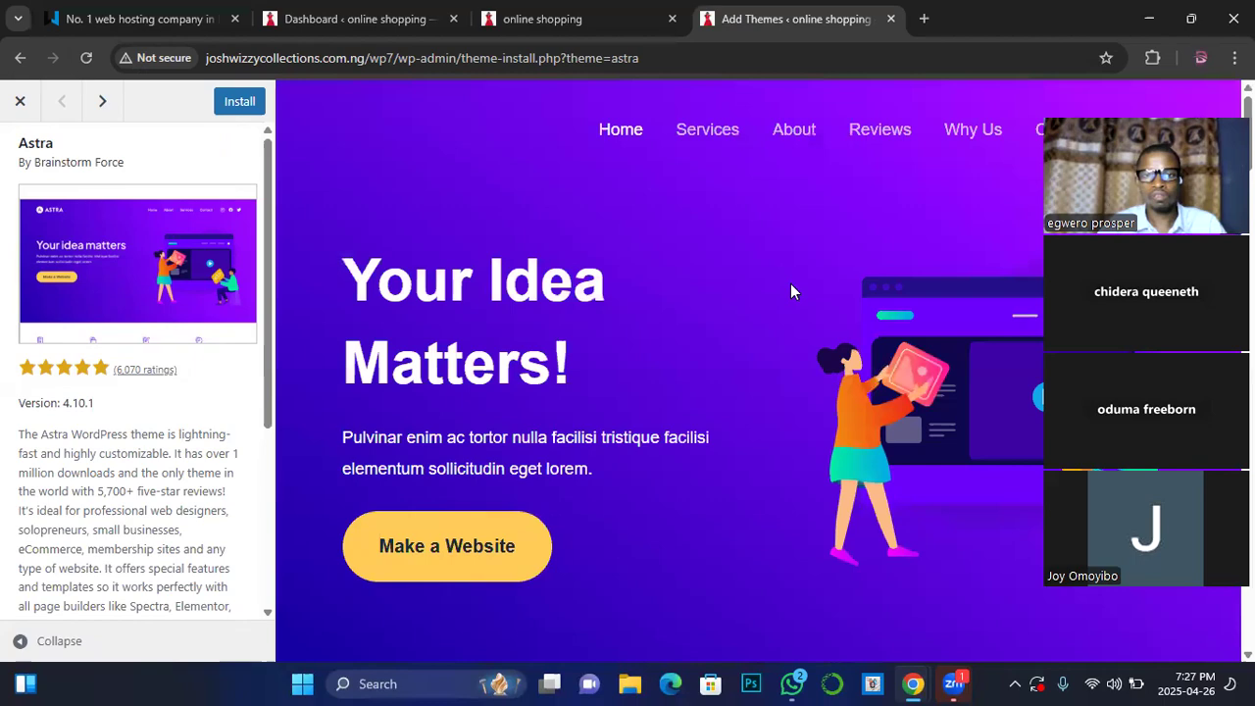
pyautogui.scroll(-10, 791, 284)
pyautogui.scroll(-10, 787, 293)
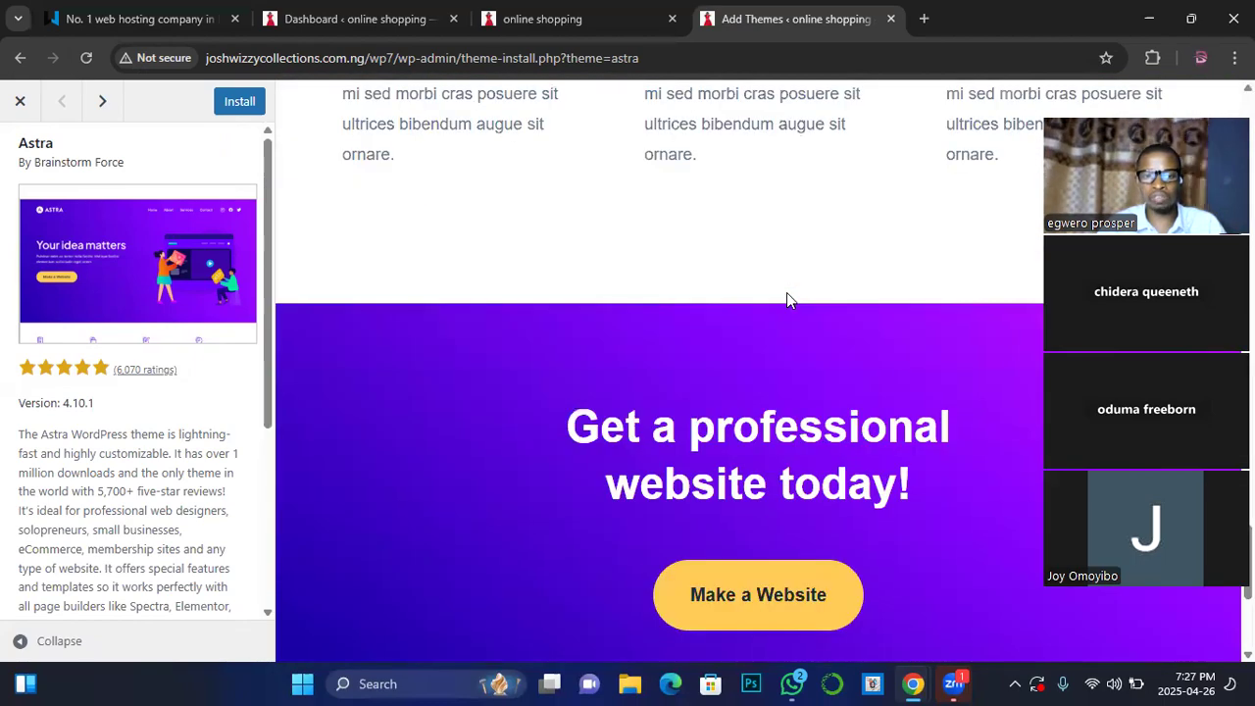
pyautogui.scroll(-3, 786, 294)
pyautogui.scroll(8, 784, 304)
pyautogui.scroll(5, 791, 291)
pyautogui.scroll(4, 737, 281)
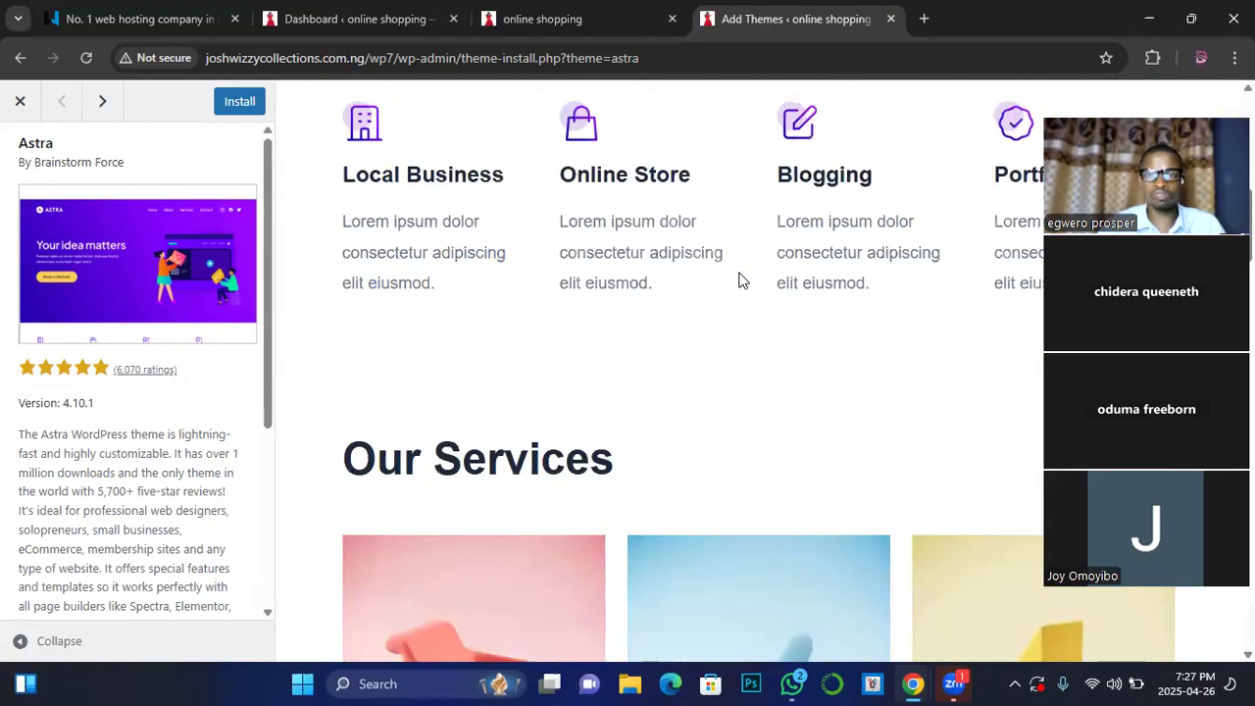
# Step: Install the Astra theme from its preview sidebar, then activate it
pyautogui.click(235, 103)
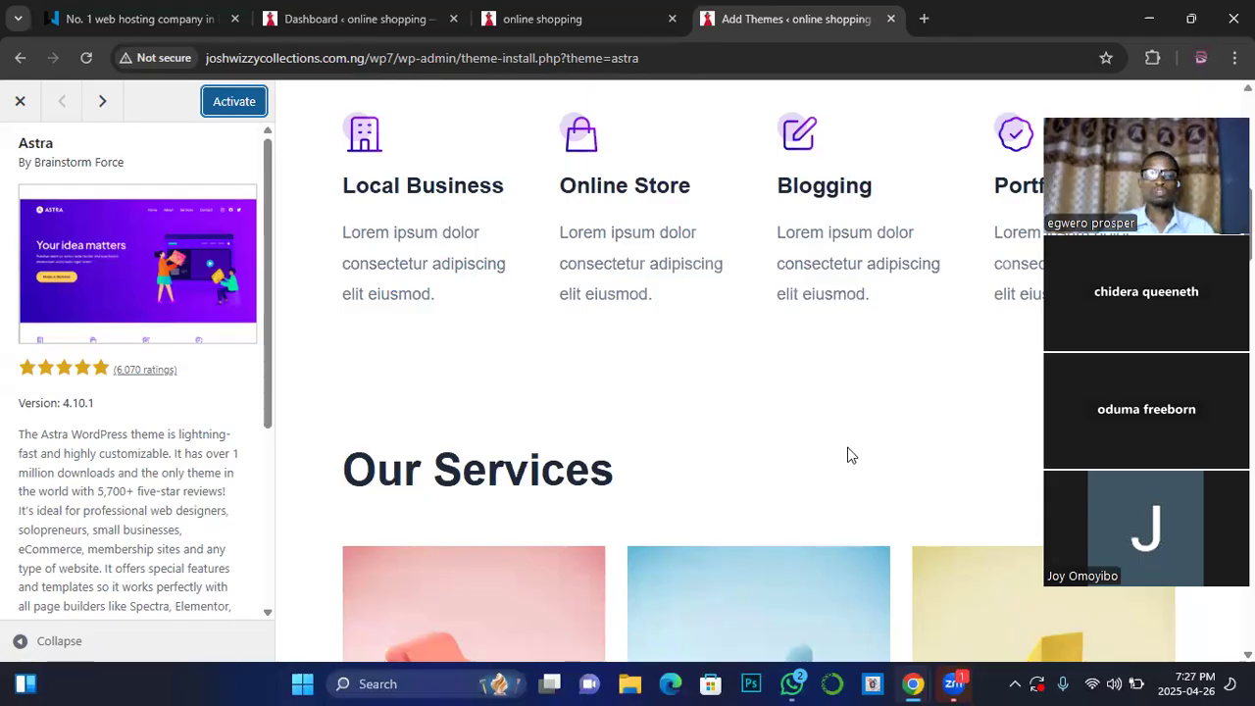
pyautogui.click(233, 102)
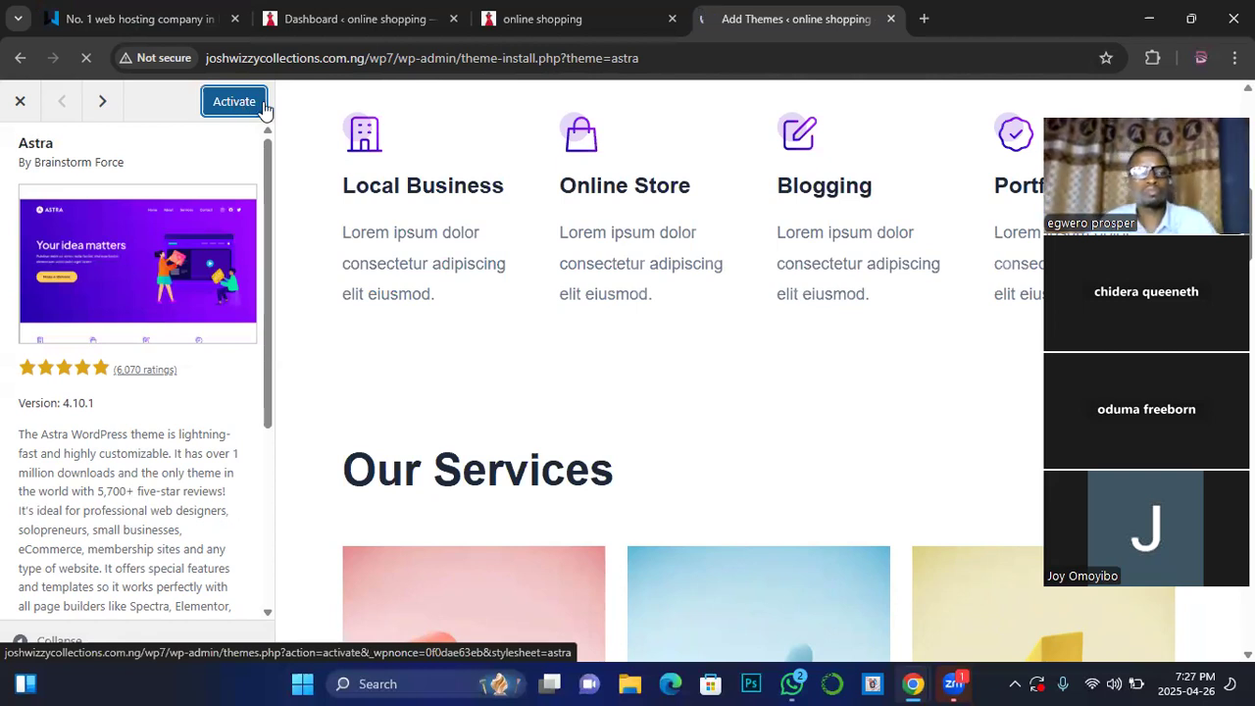
# Step: Confirm the Themes page shows 'New theme activated' for Astra, then switch to the online shopping site tab
pyautogui.click(310, 17)
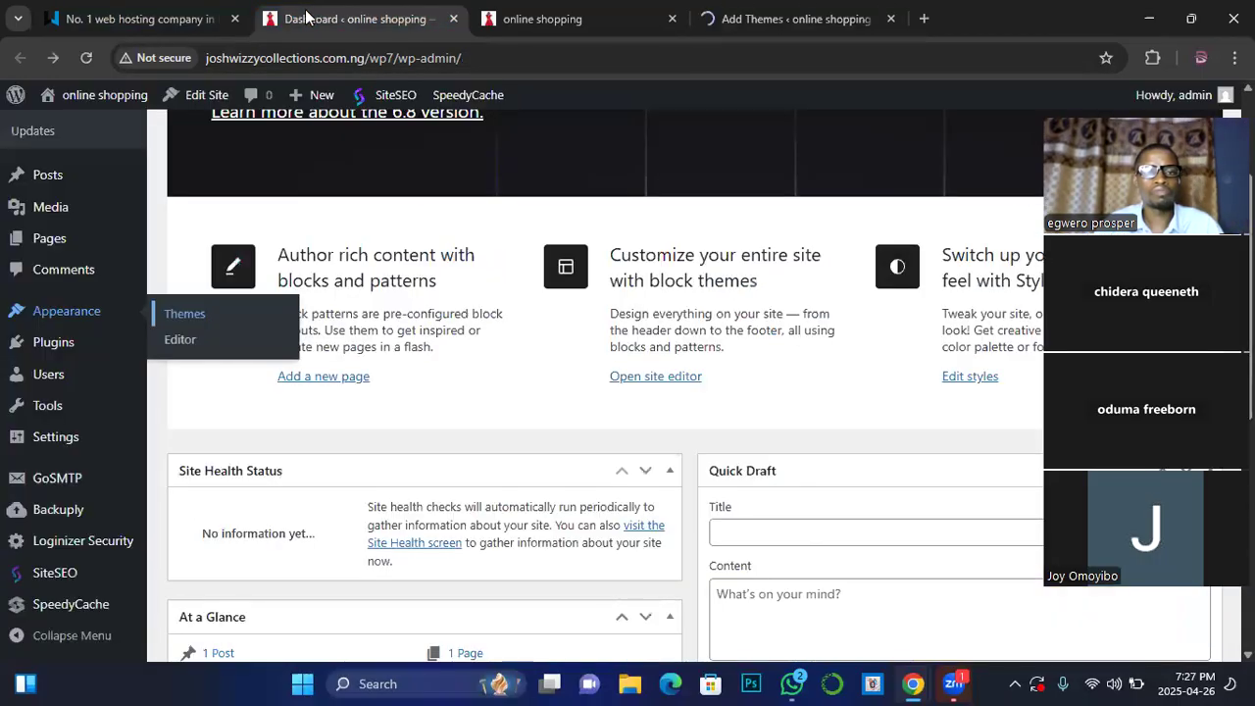
pyautogui.click(774, 16)
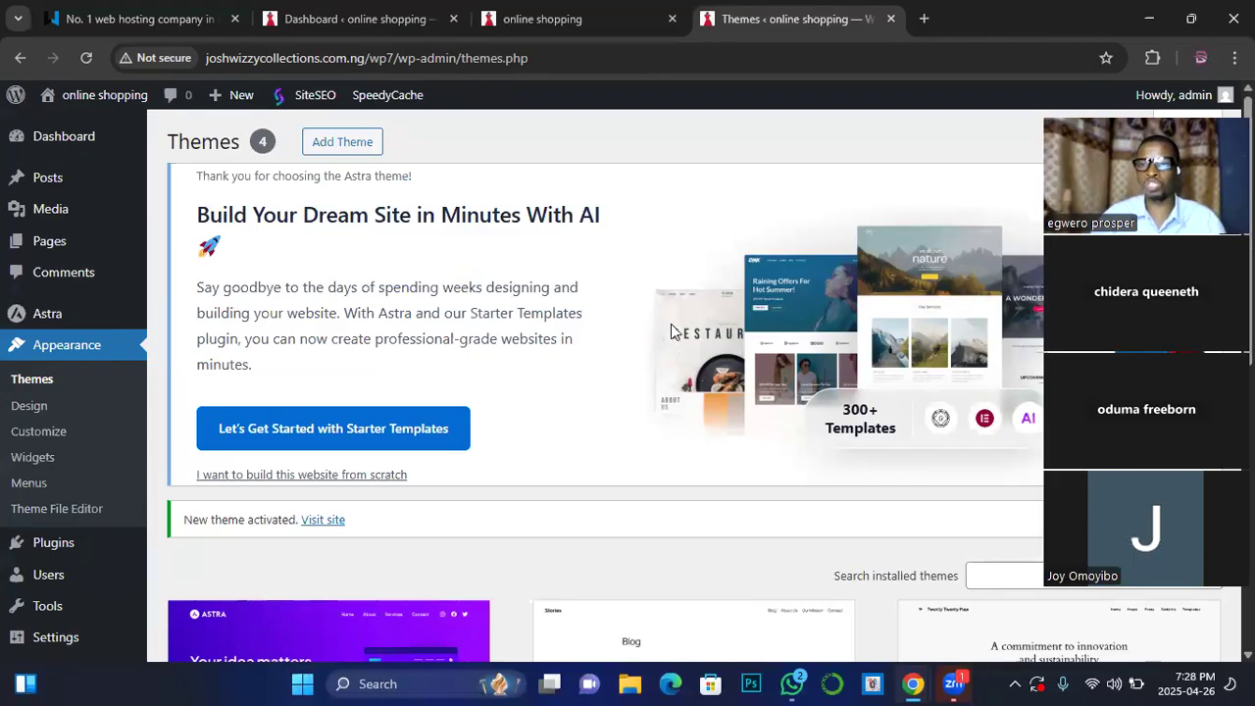
pyautogui.click(569, 21)
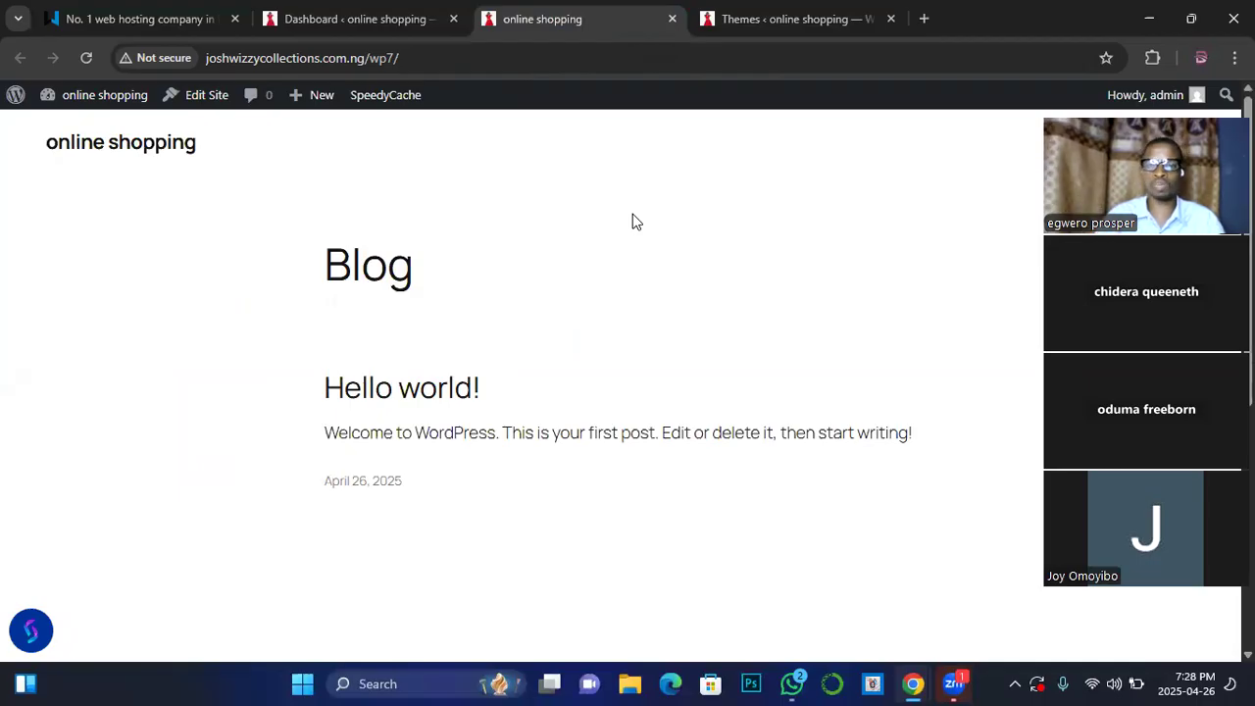
# Step: Reload the online shopping front page so it renders in Astra with its footer credit
pyautogui.click(85, 59)
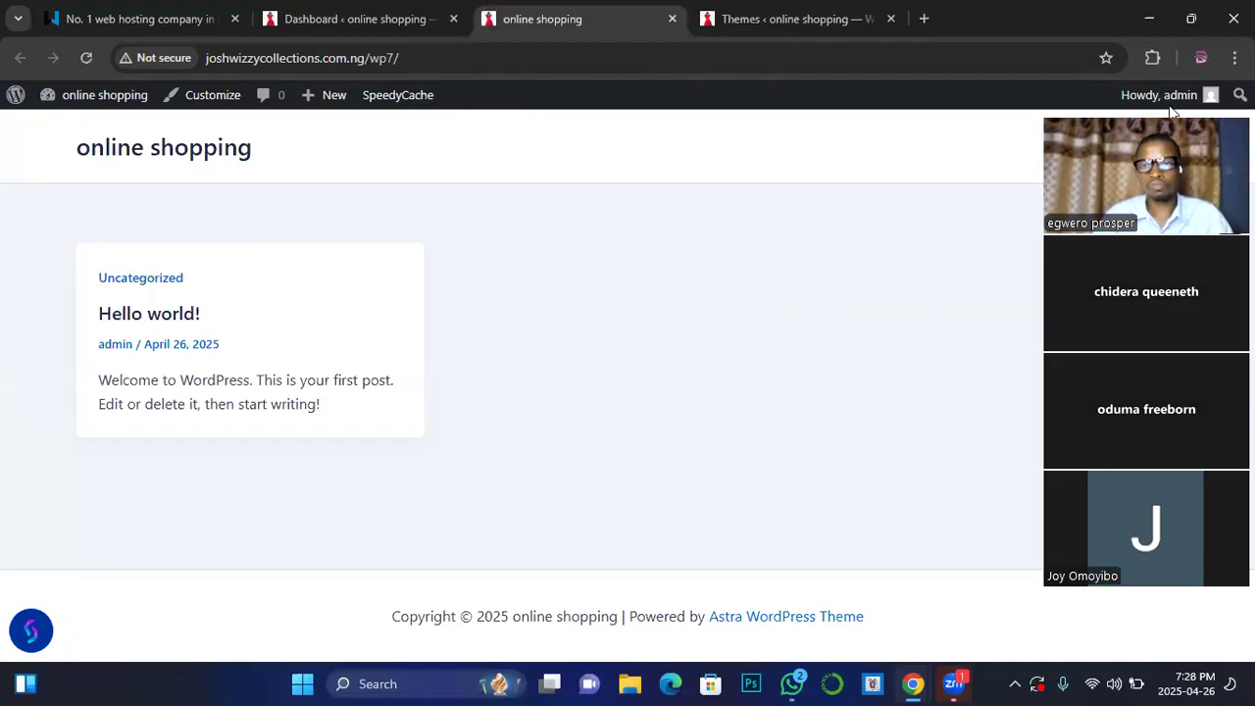
pyautogui.moveTo(1172, 119); pyautogui.dragTo(1089, 224)
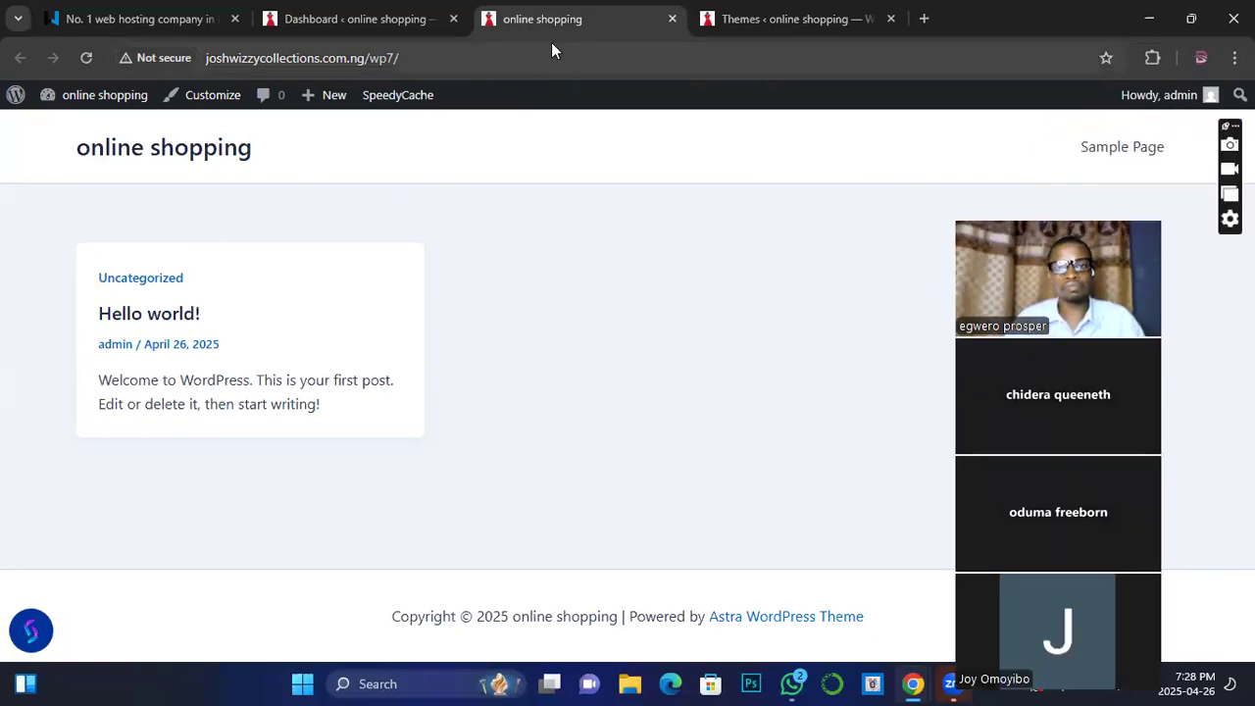
# Step: Close the front-page tab and look over the Themes page with Astra active
pyautogui.click(672, 19)
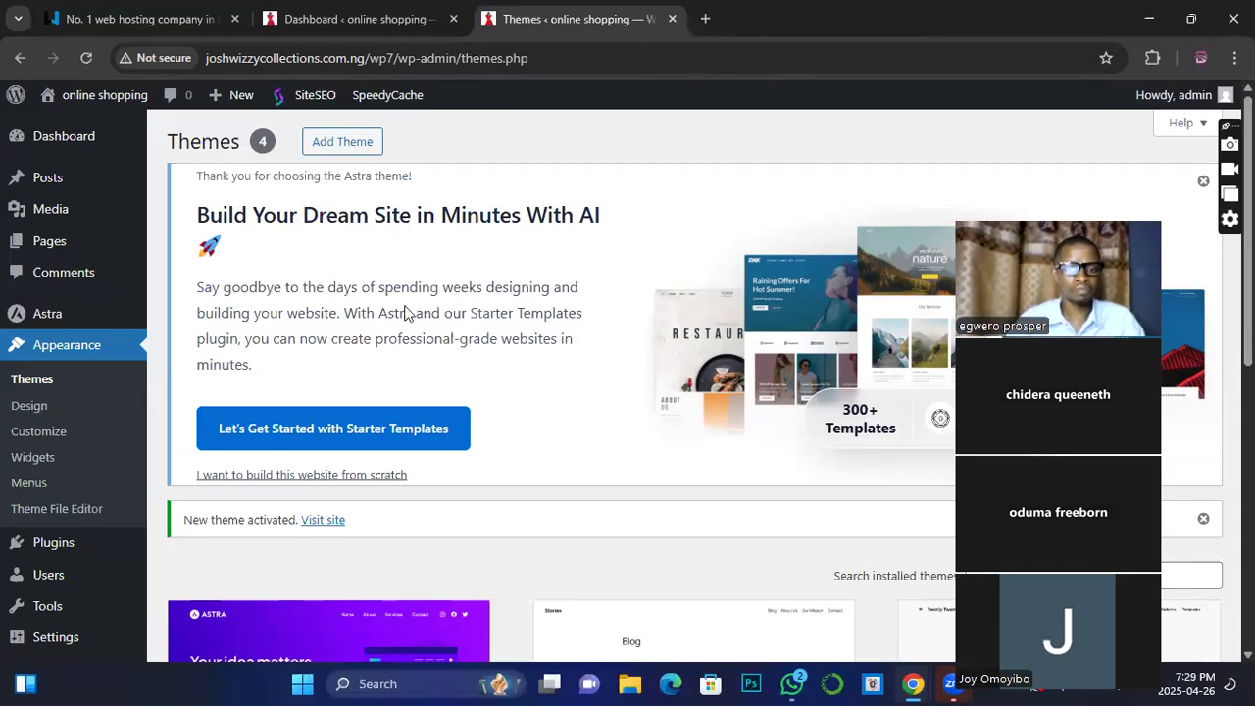
pyautogui.scroll(-4, 422, 382)
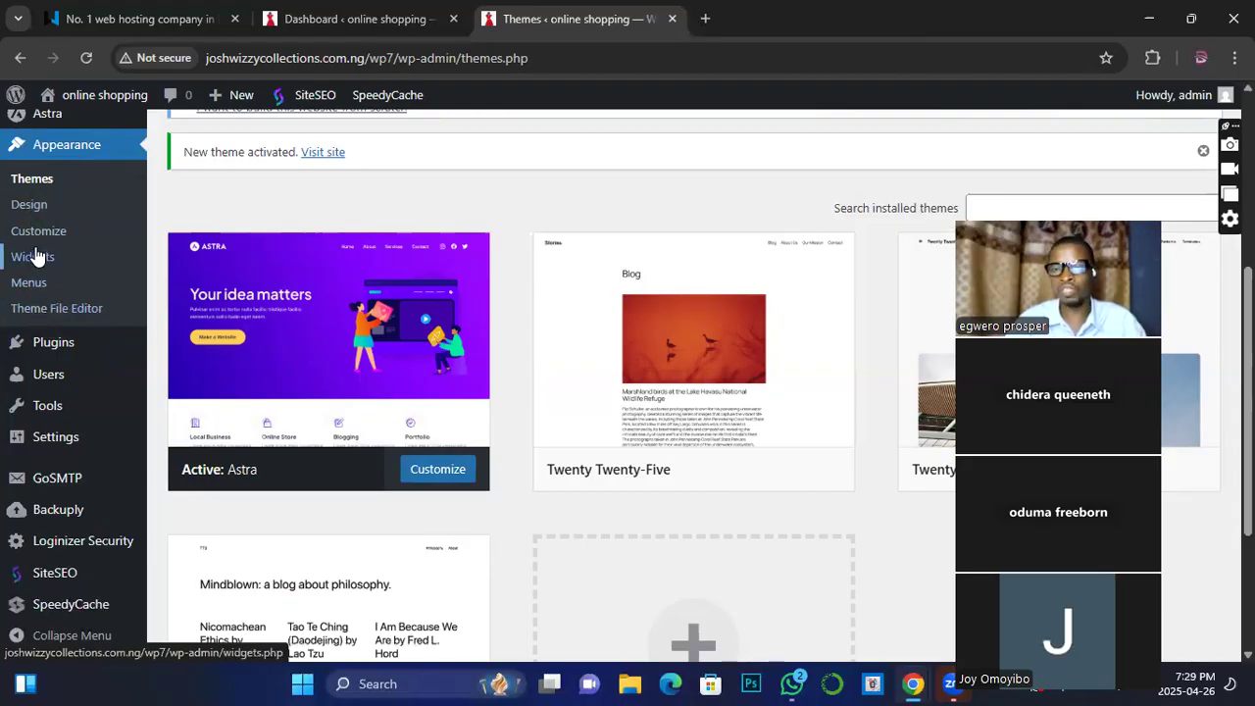
pyautogui.scroll(4, 523, 246)
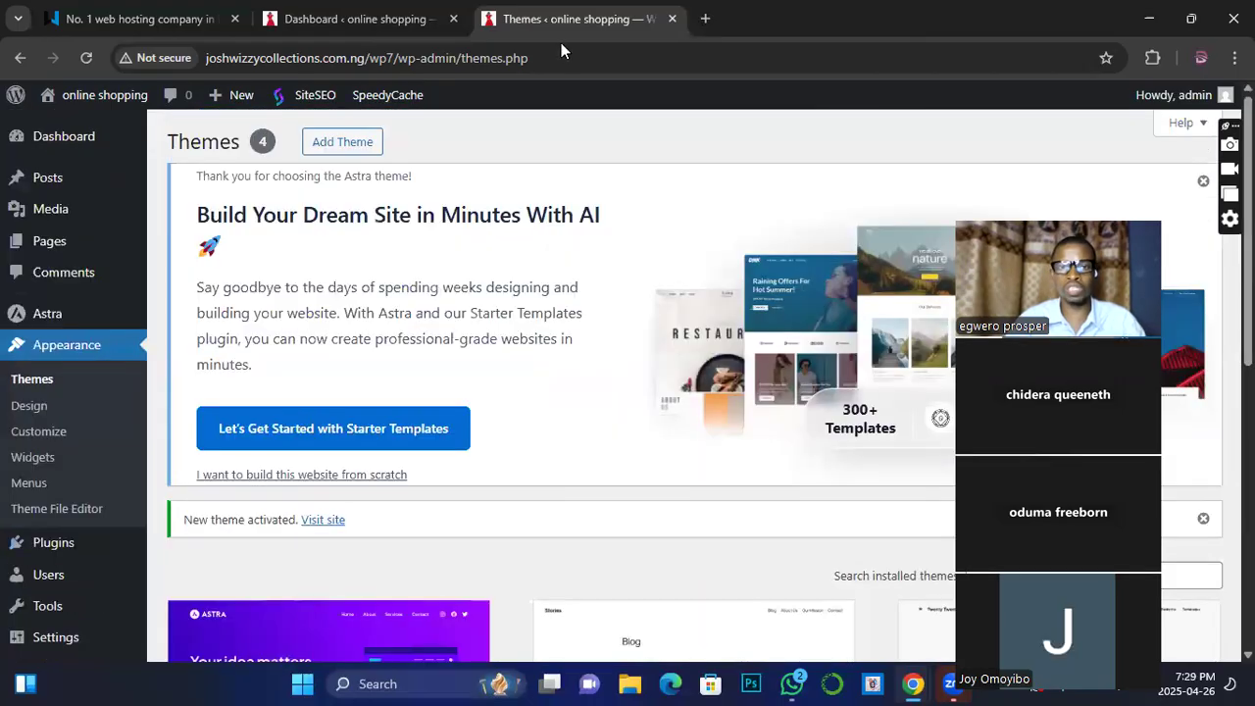
# Step: Open the site's front page in a new tab from the admin bar's site name link
pyautogui.click(265, 27)
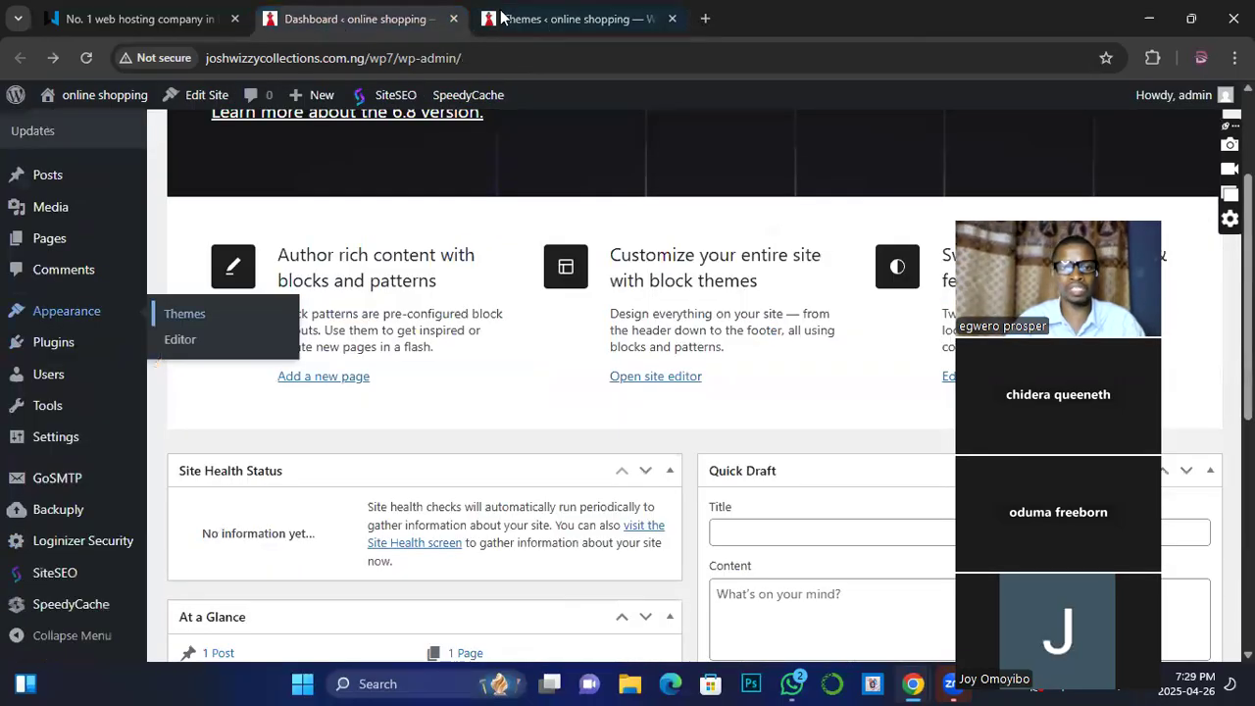
pyautogui.click(544, 22)
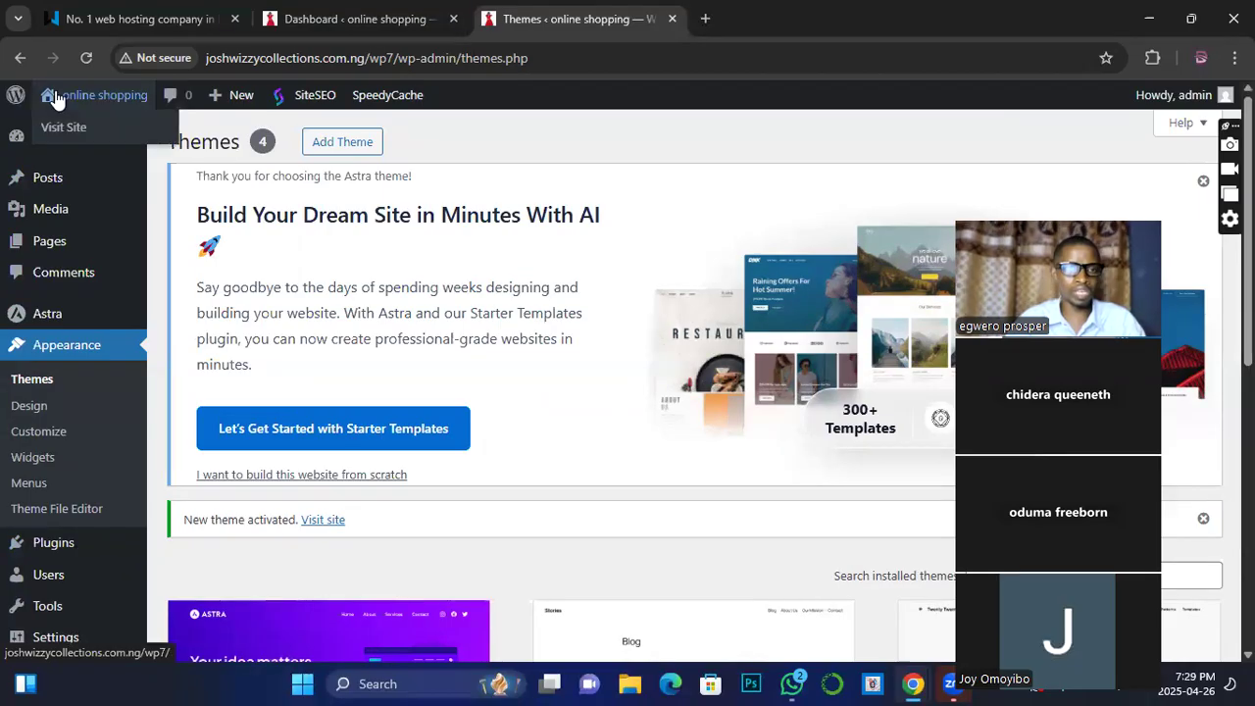
pyautogui.rightClick(56, 121)
pyautogui.click(107, 145)
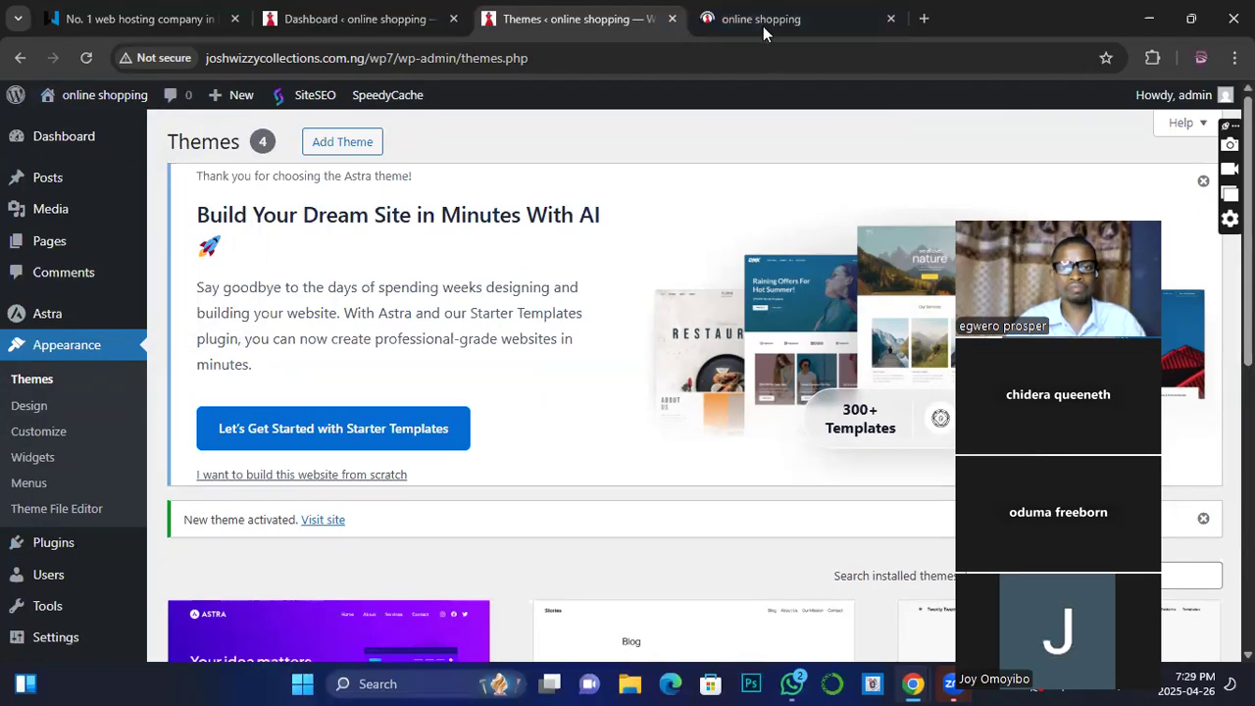
# Step: View the new 'online shopping' tab showing the Astra front page with the Hello world! post
pyautogui.click(724, 21)
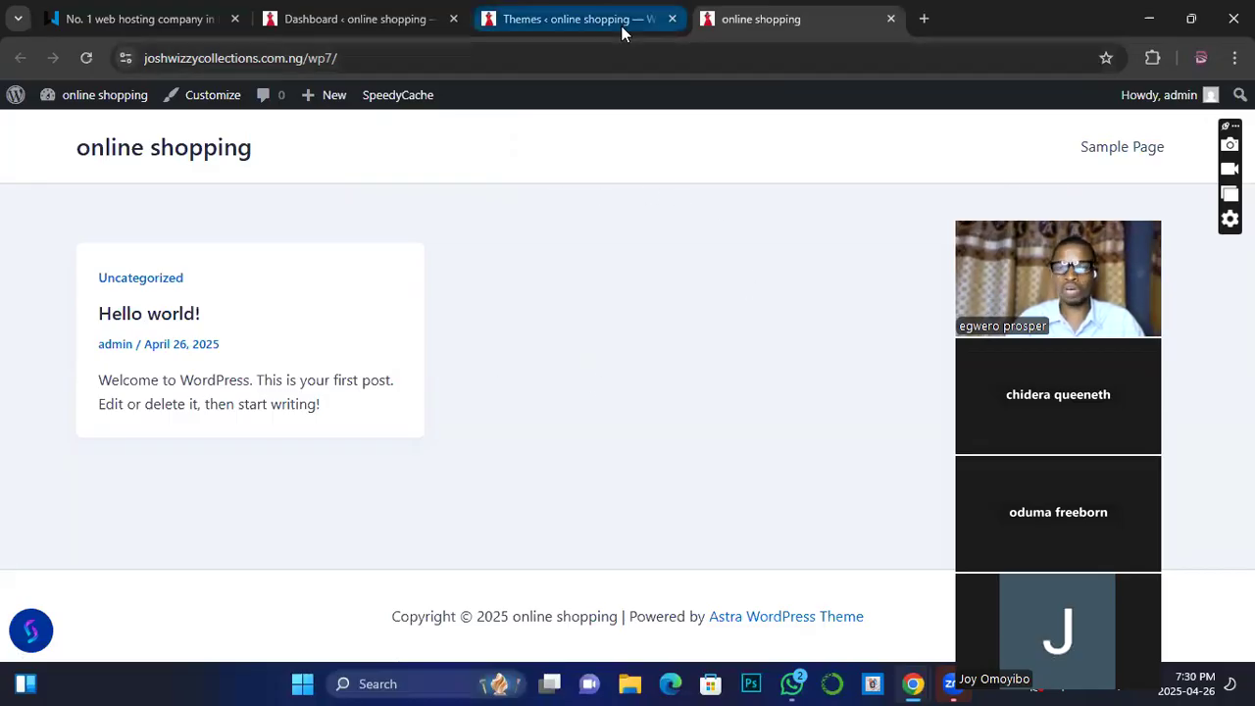
pyautogui.moveTo(621, 26)
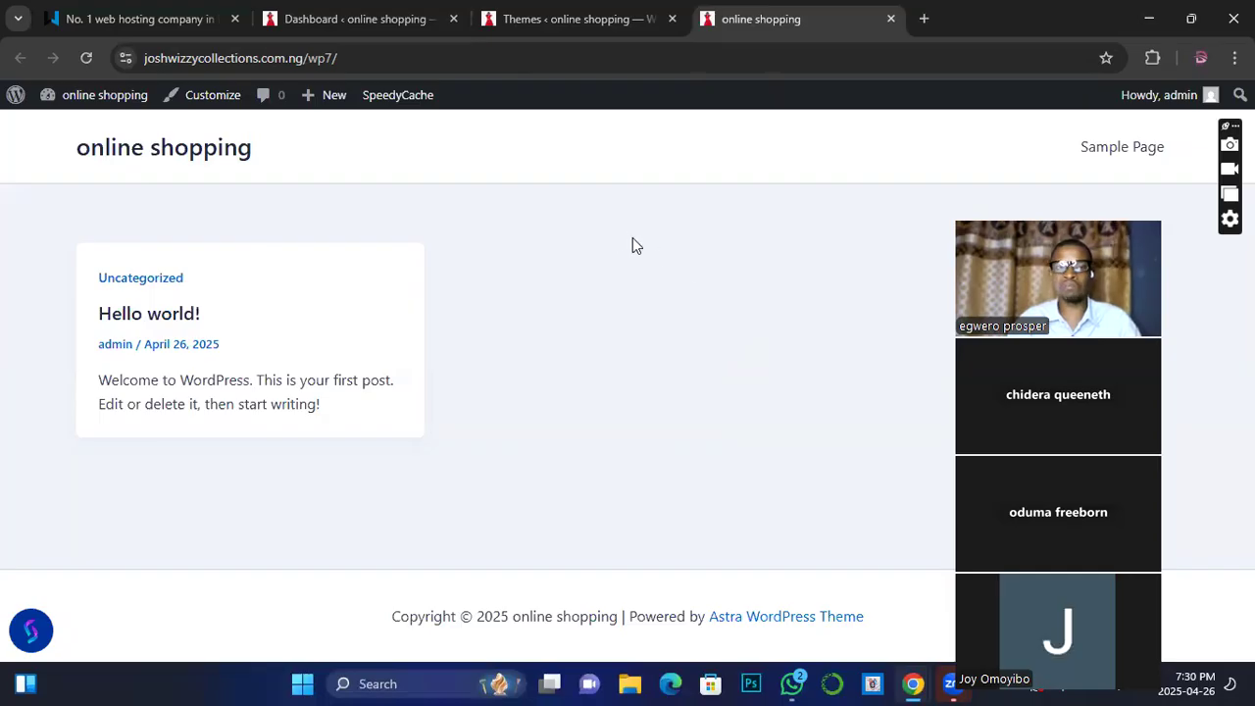
# Step: Close the duplicate Dashboard tab, leaving the Themes page with Astra active in view
pyautogui.click(358, 23)
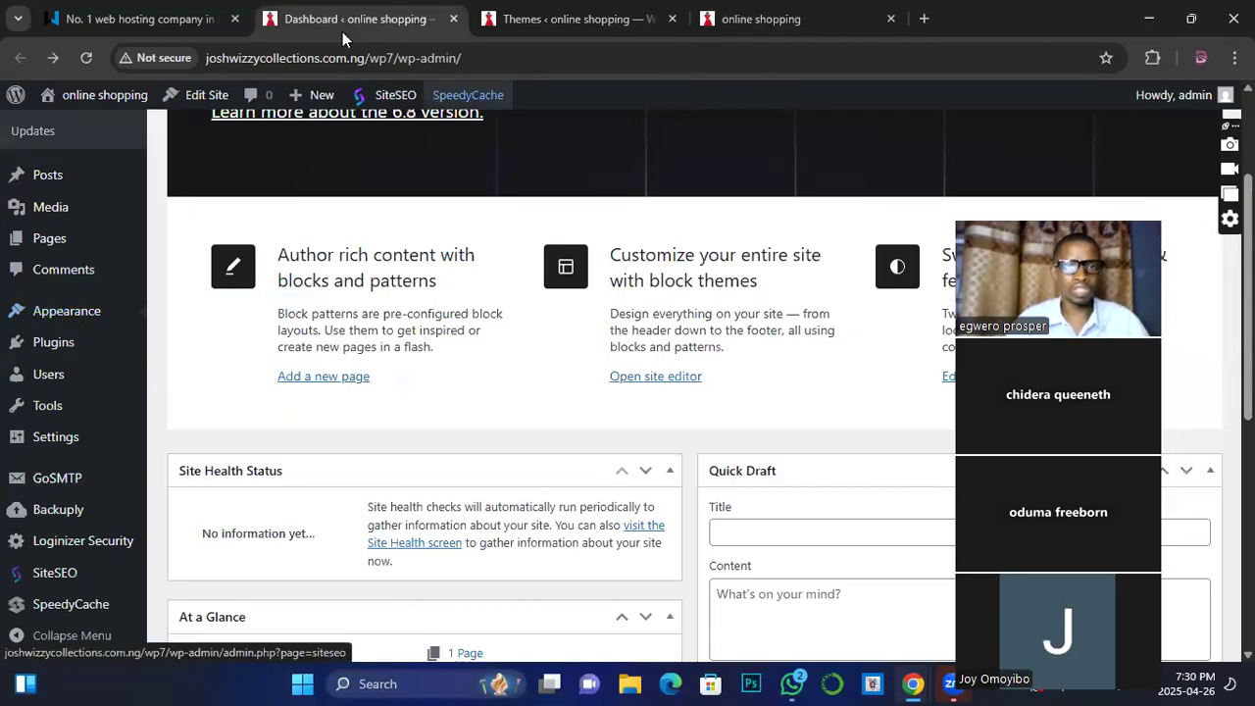
pyautogui.click(524, 20)
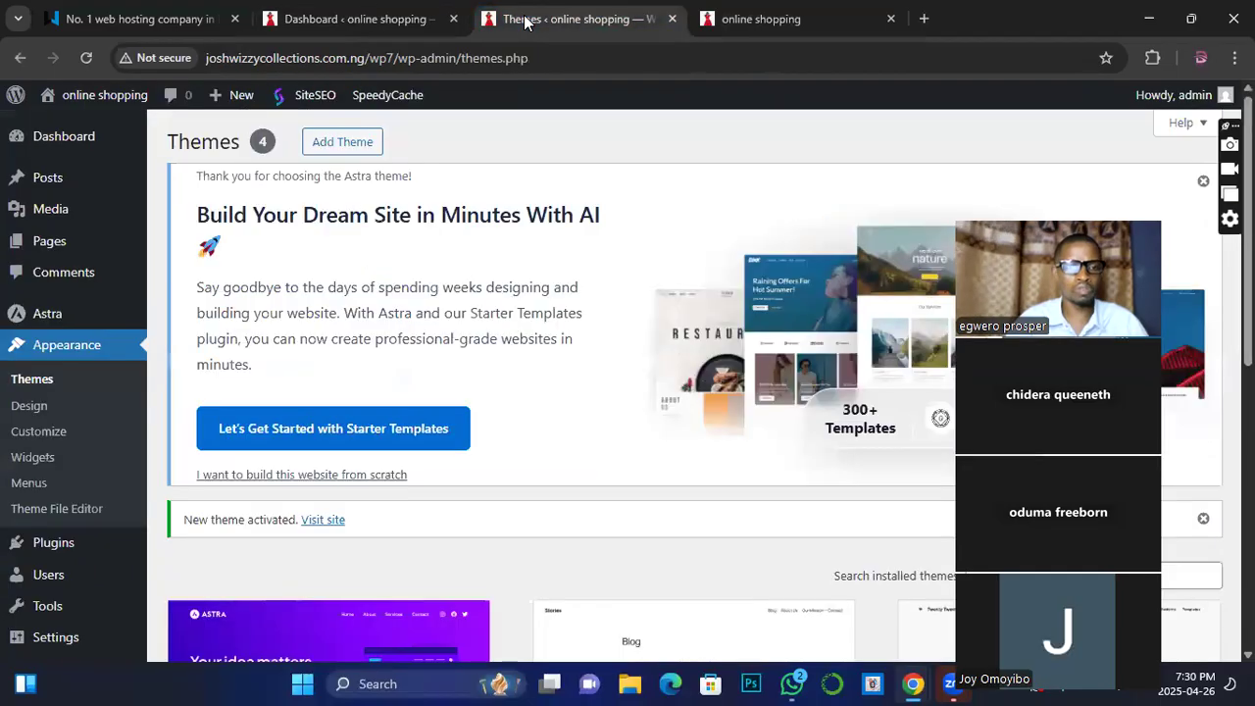
pyautogui.click(402, 20)
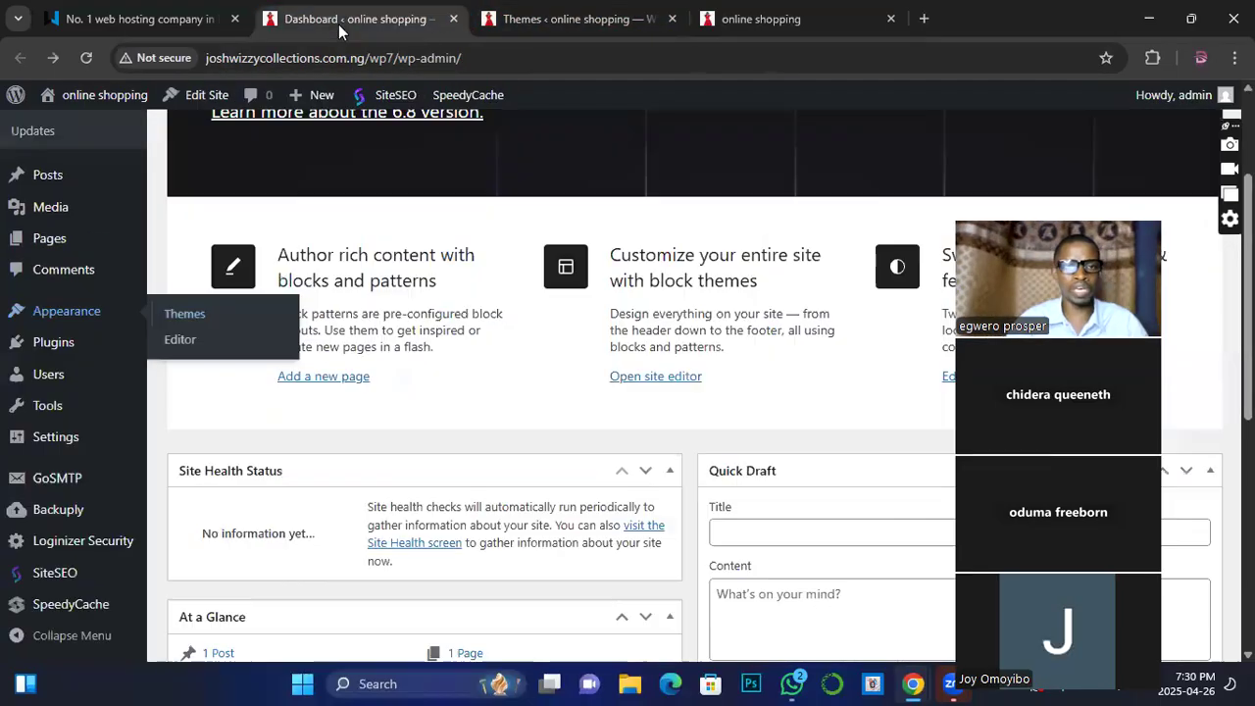
pyautogui.click(453, 20)
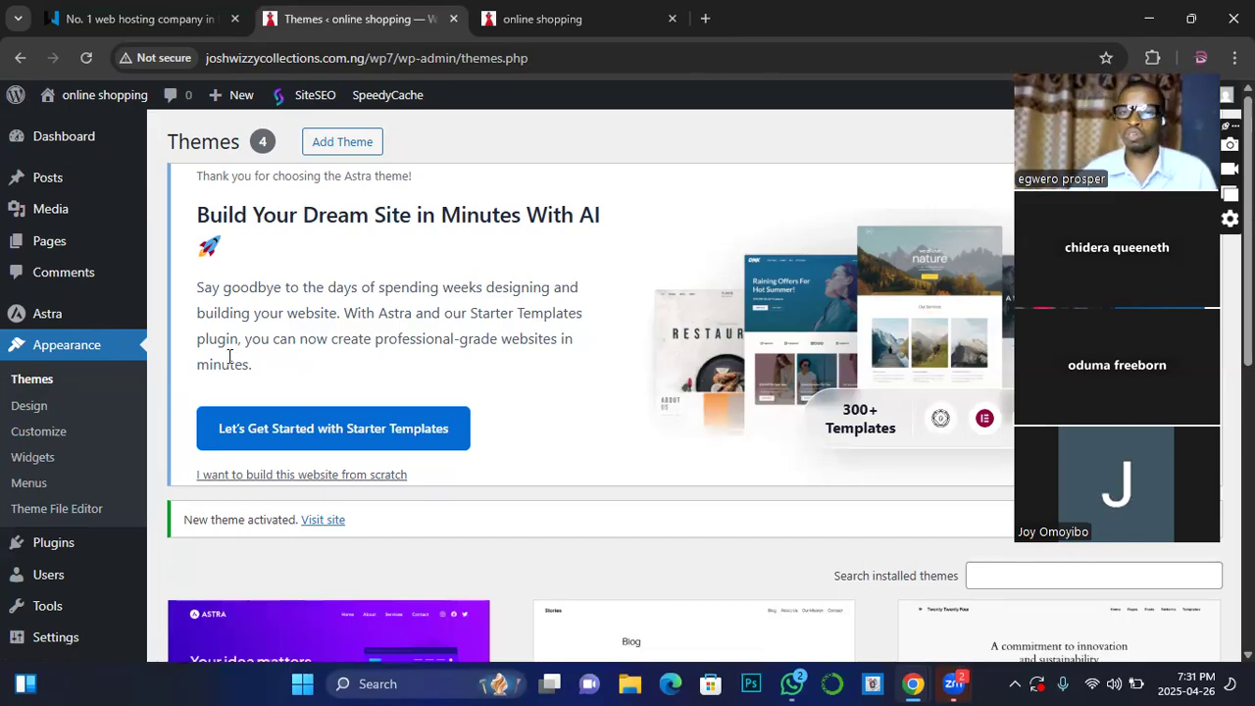
pyautogui.click(513, 25)
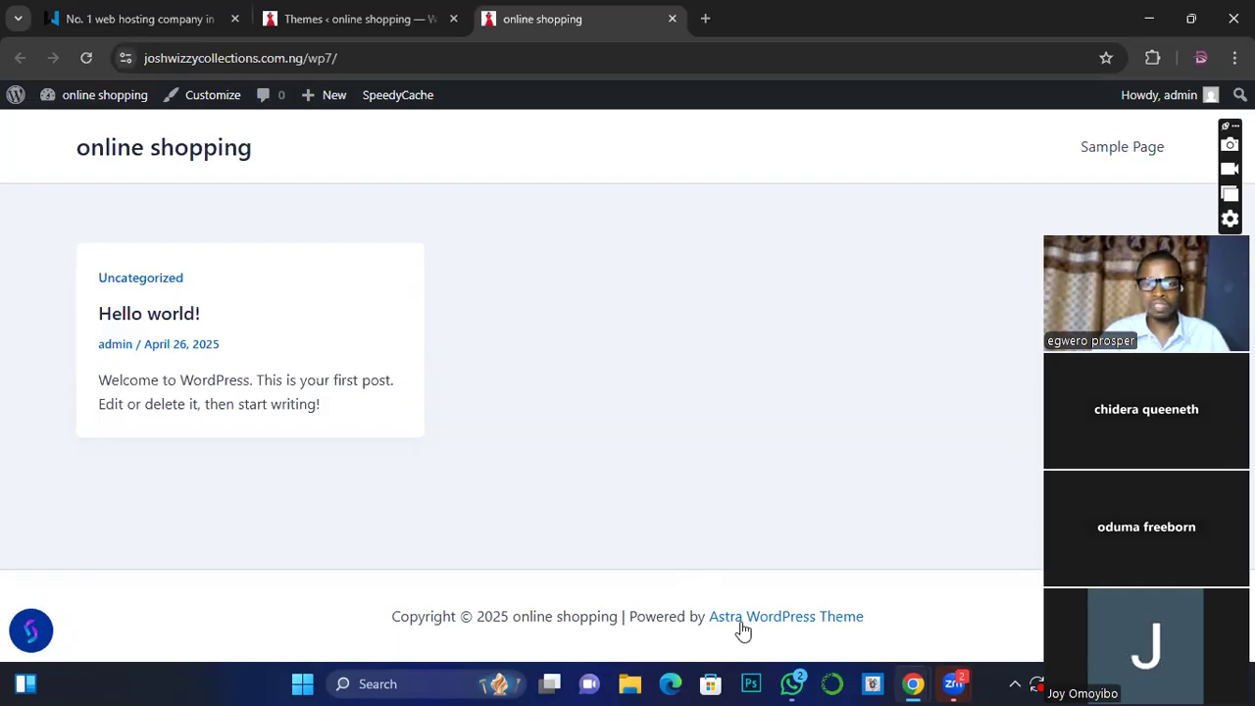
pyautogui.click(308, 21)
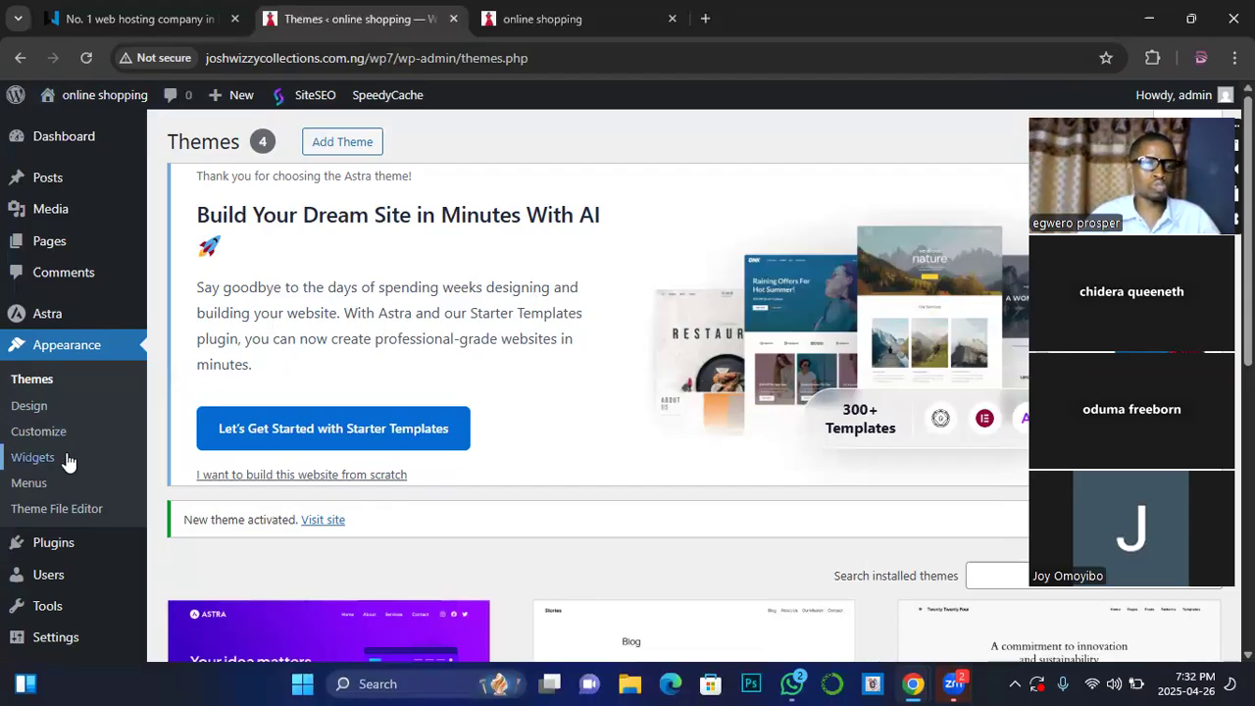
# Step: Go to Appearance > Menus and submit the account password on the re-login screen
pyautogui.click(30, 484)
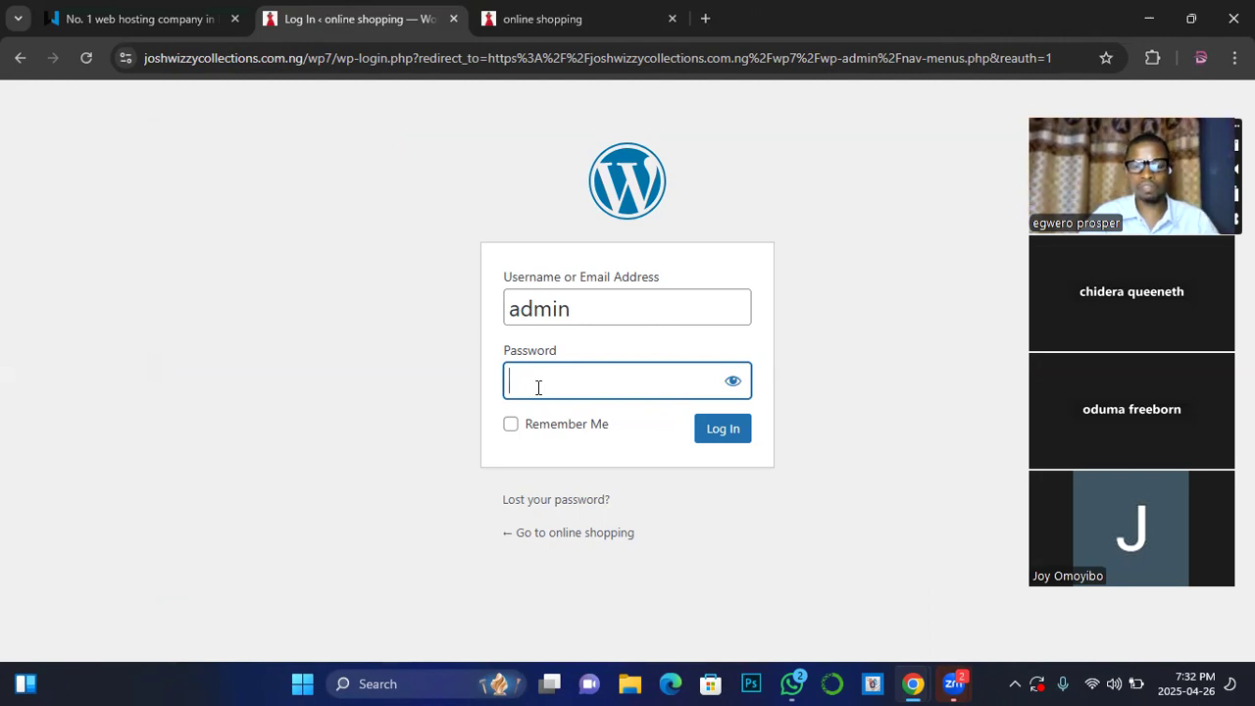
pyautogui.write('••••')
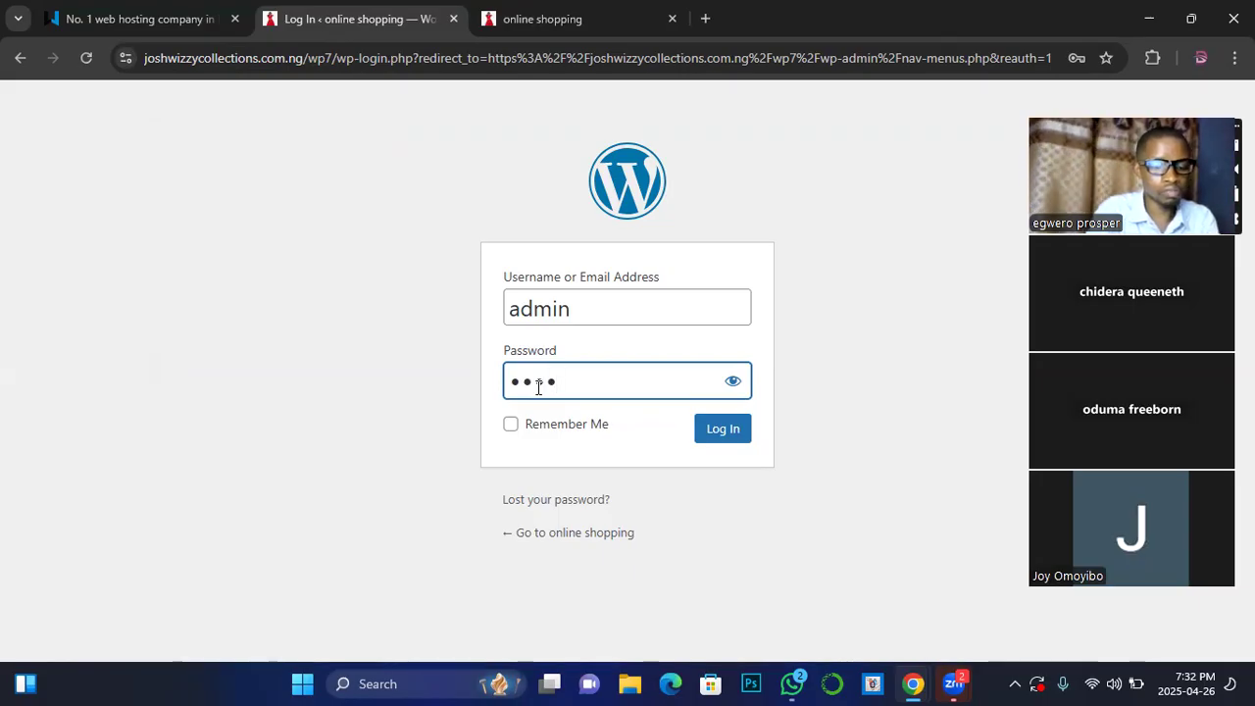
pyautogui.write('•')
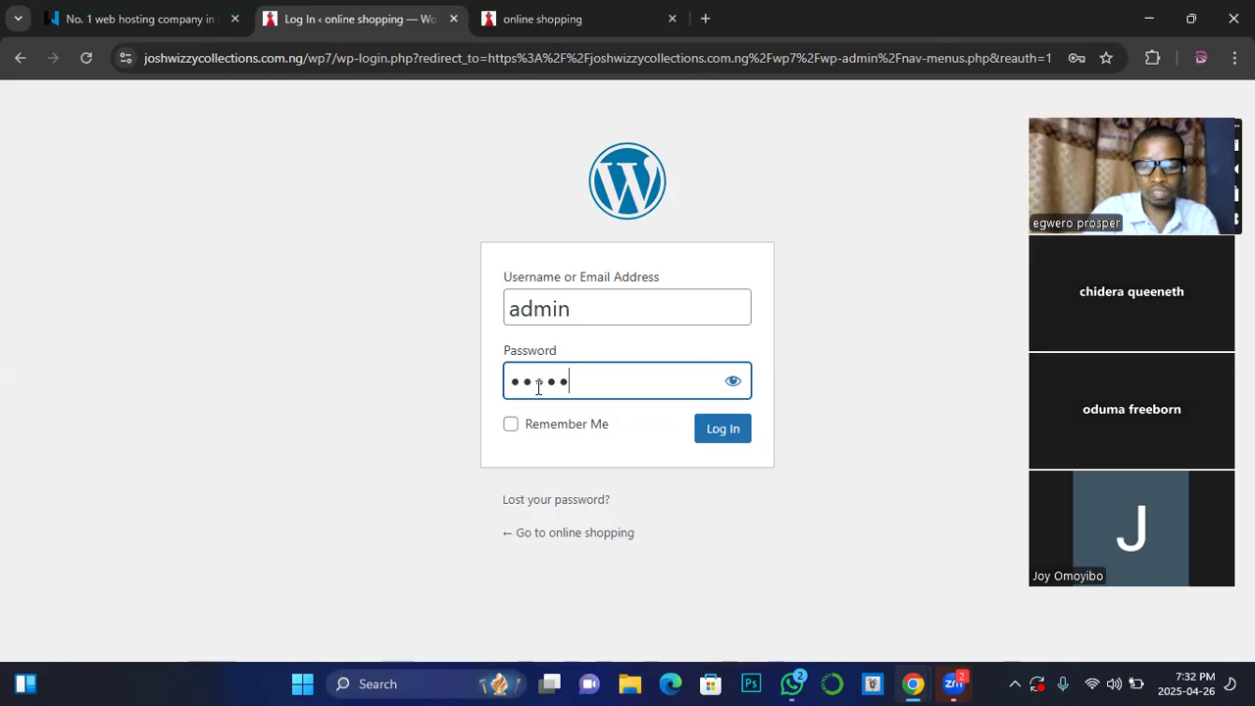
pyautogui.write('•')
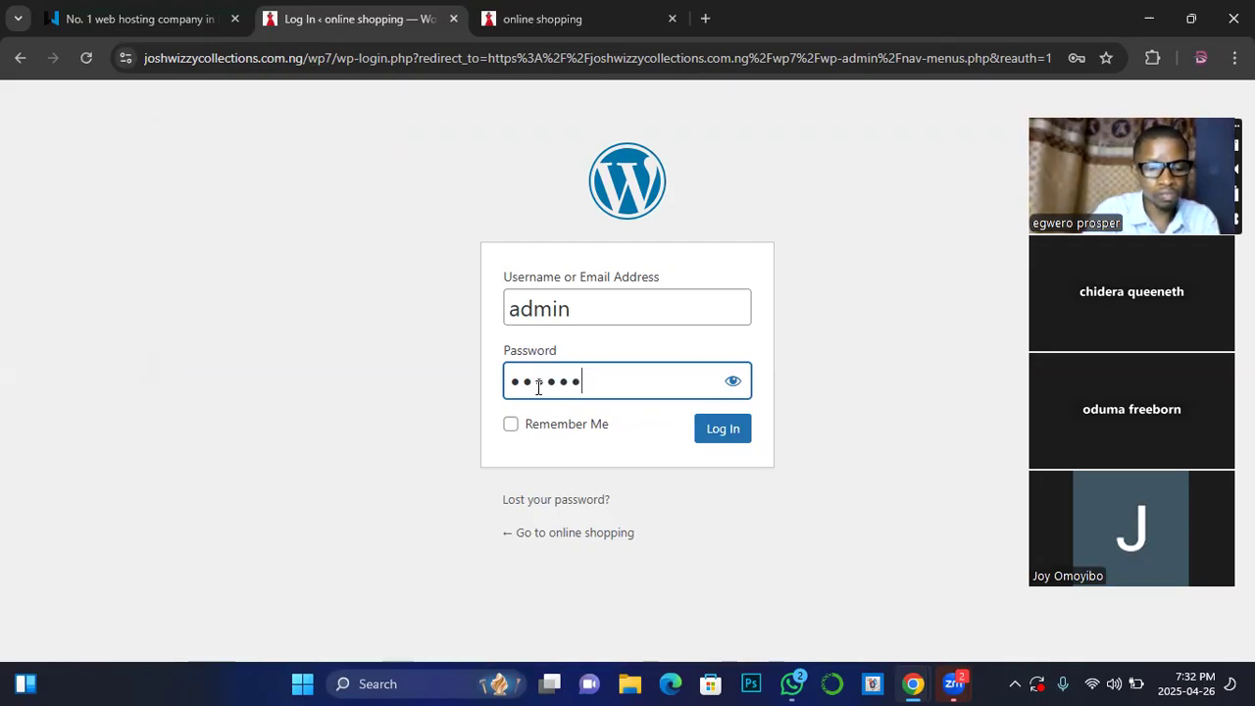
pyautogui.press('BackSpace')
pyautogui.press('BackSpace')
pyautogui.press('BackSpace')
pyautogui.press('BackSpace')
pyautogui.press('BackSpace')
pyautogui.press('BackSpace')
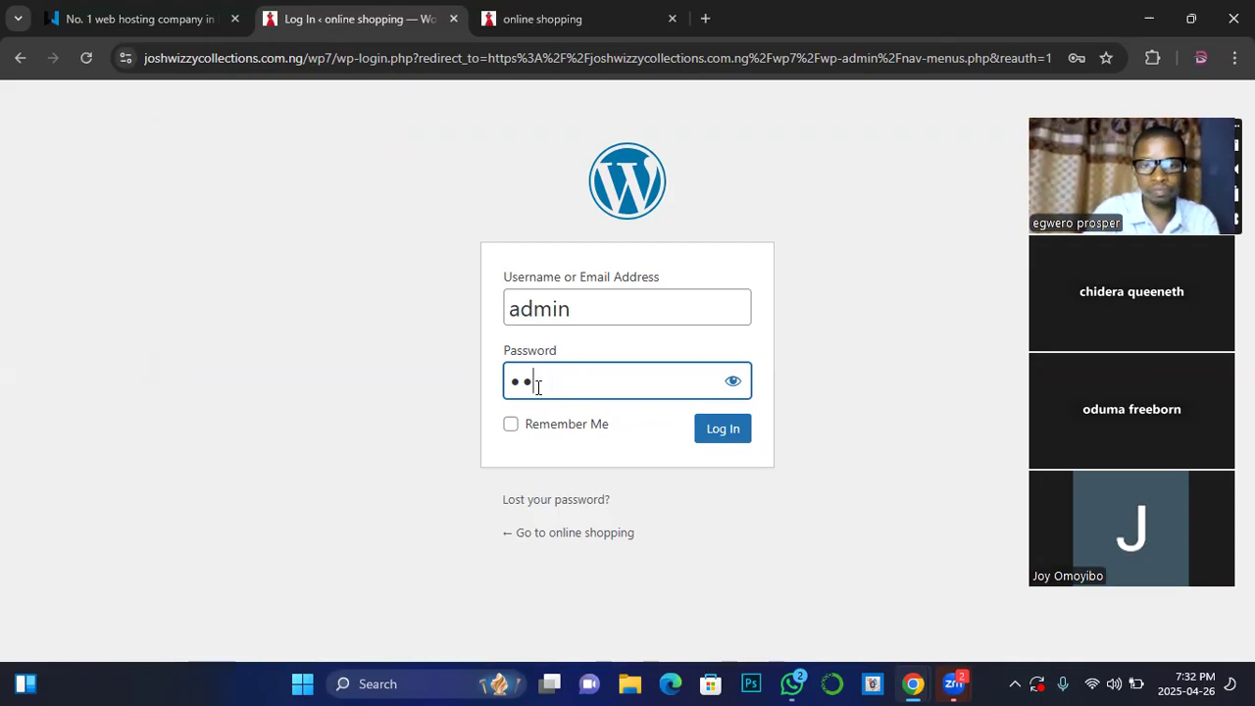
pyautogui.write('•••')
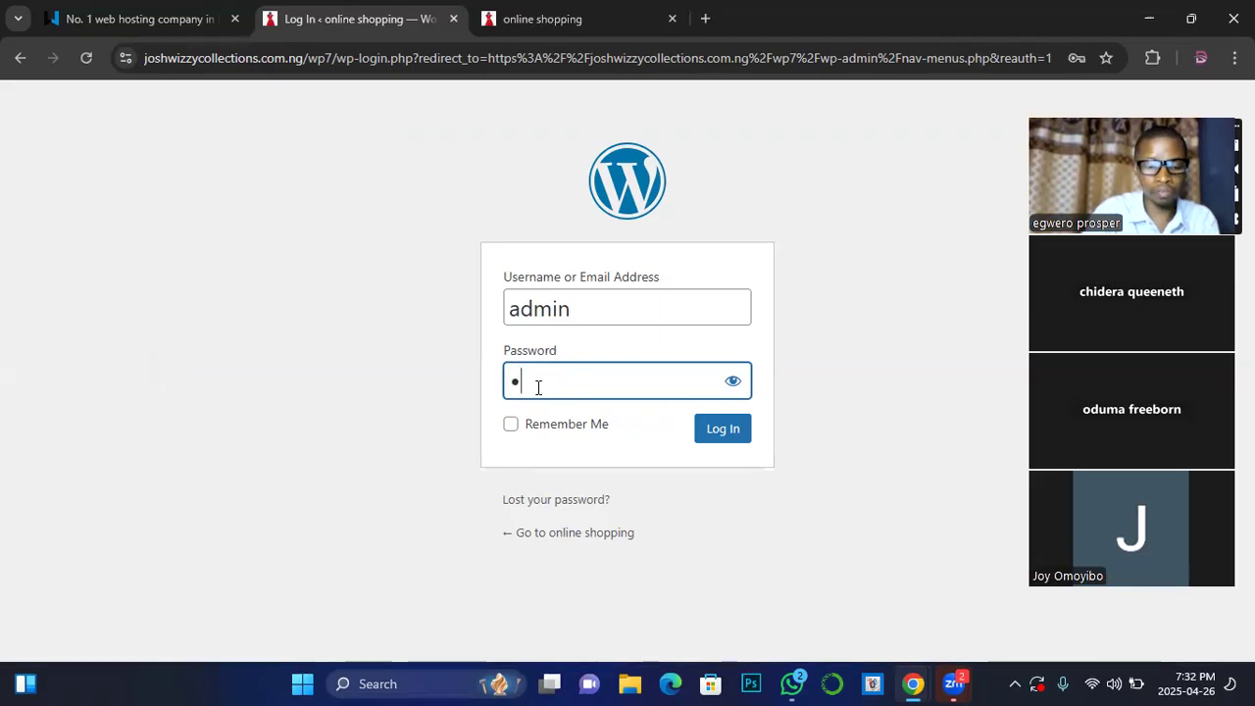
pyautogui.write('•')
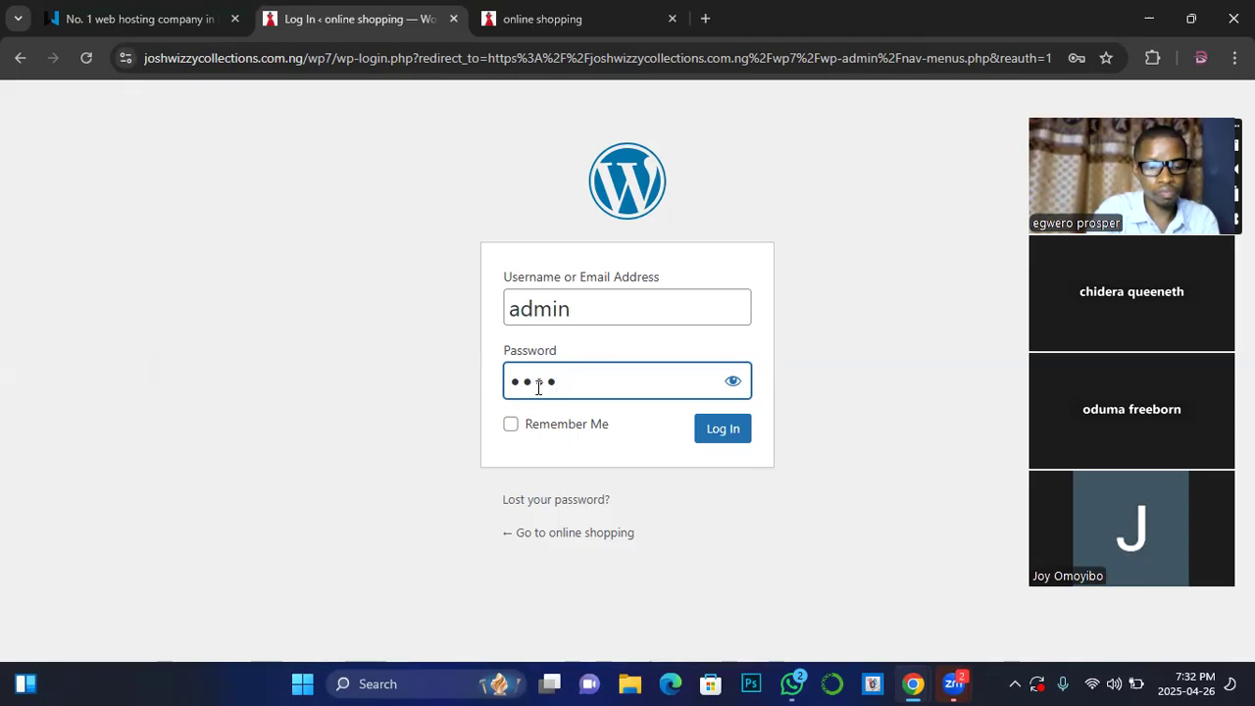
pyautogui.write('••••')
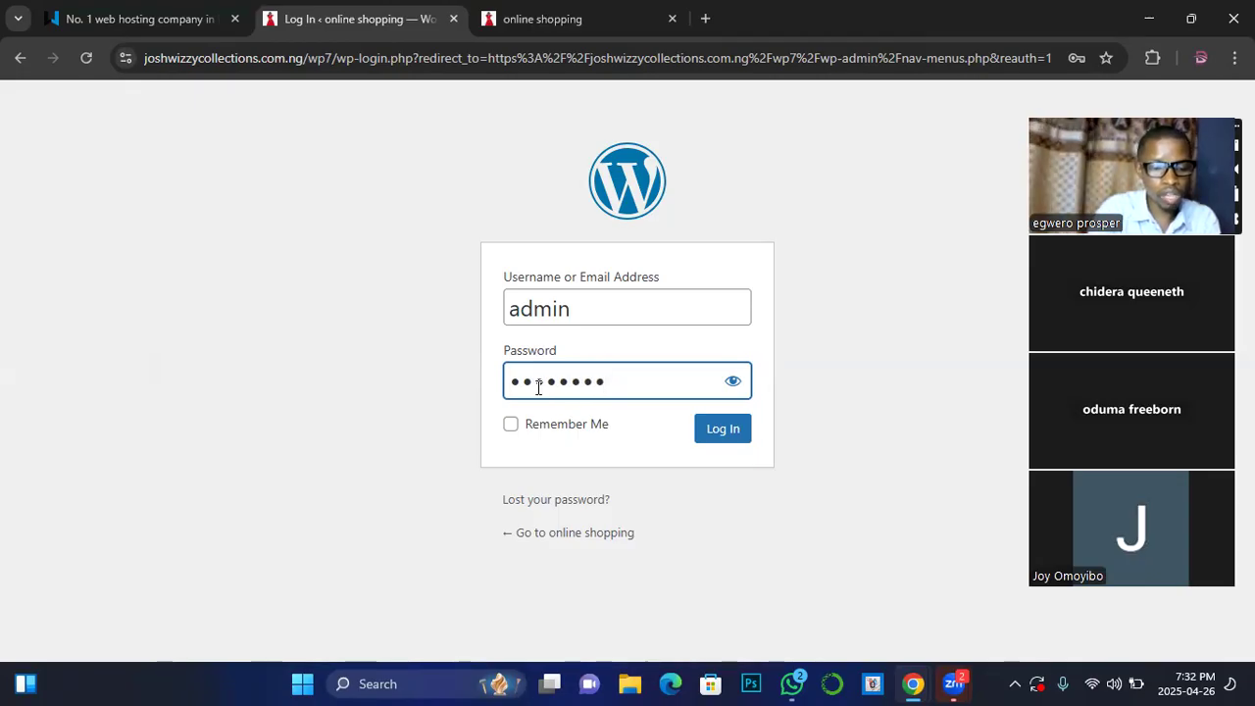
pyautogui.write('•')
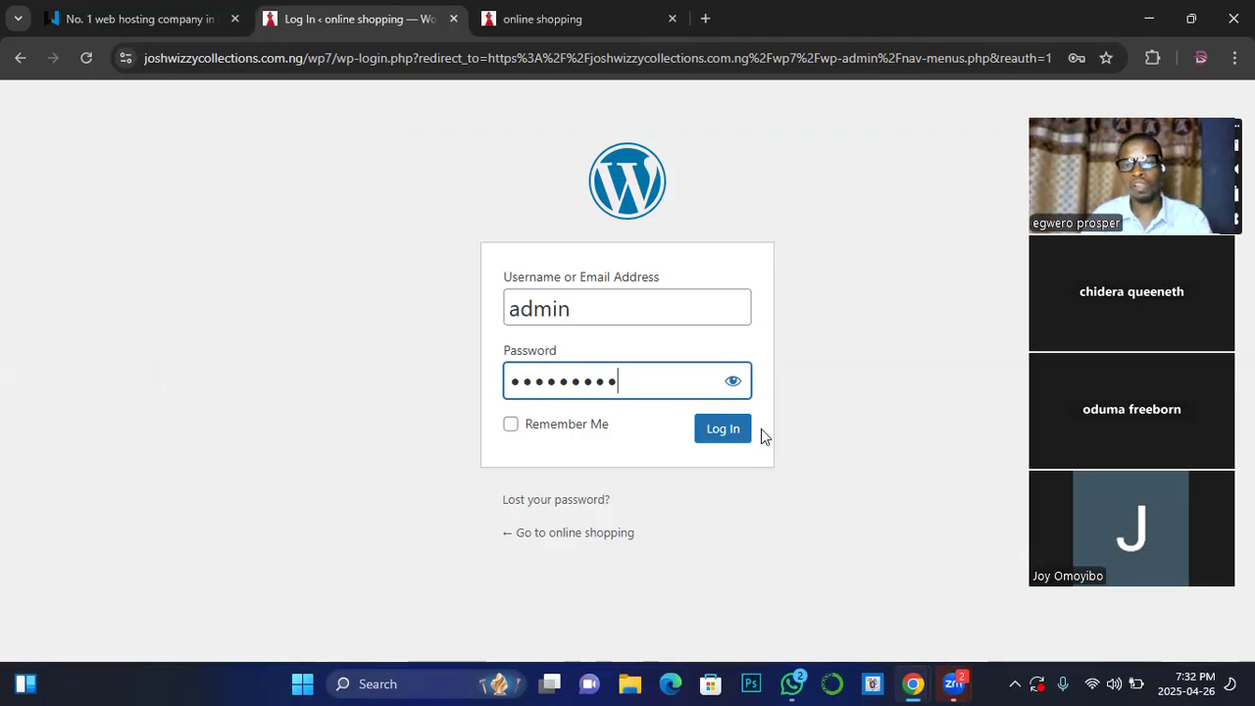
pyautogui.click(728, 432)
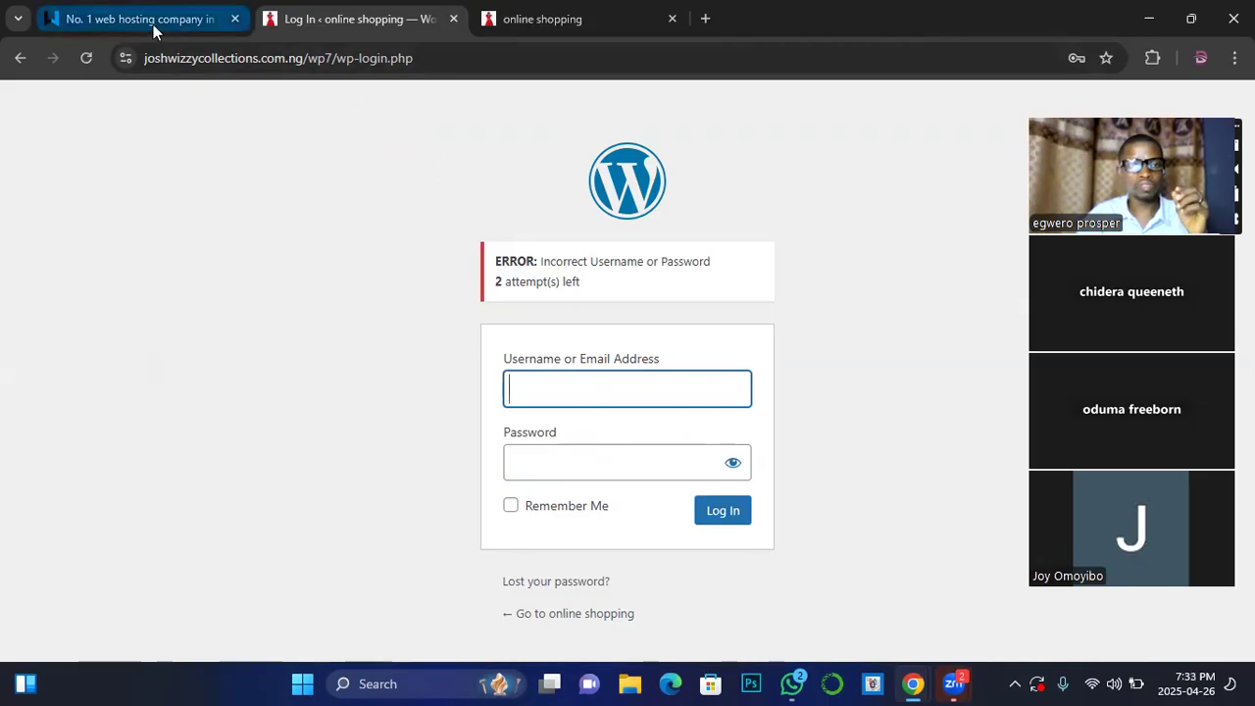
# Step: Refill the login username from the browser's saved suggestions after the rejected sign-in
pyautogui.click(529, 391)
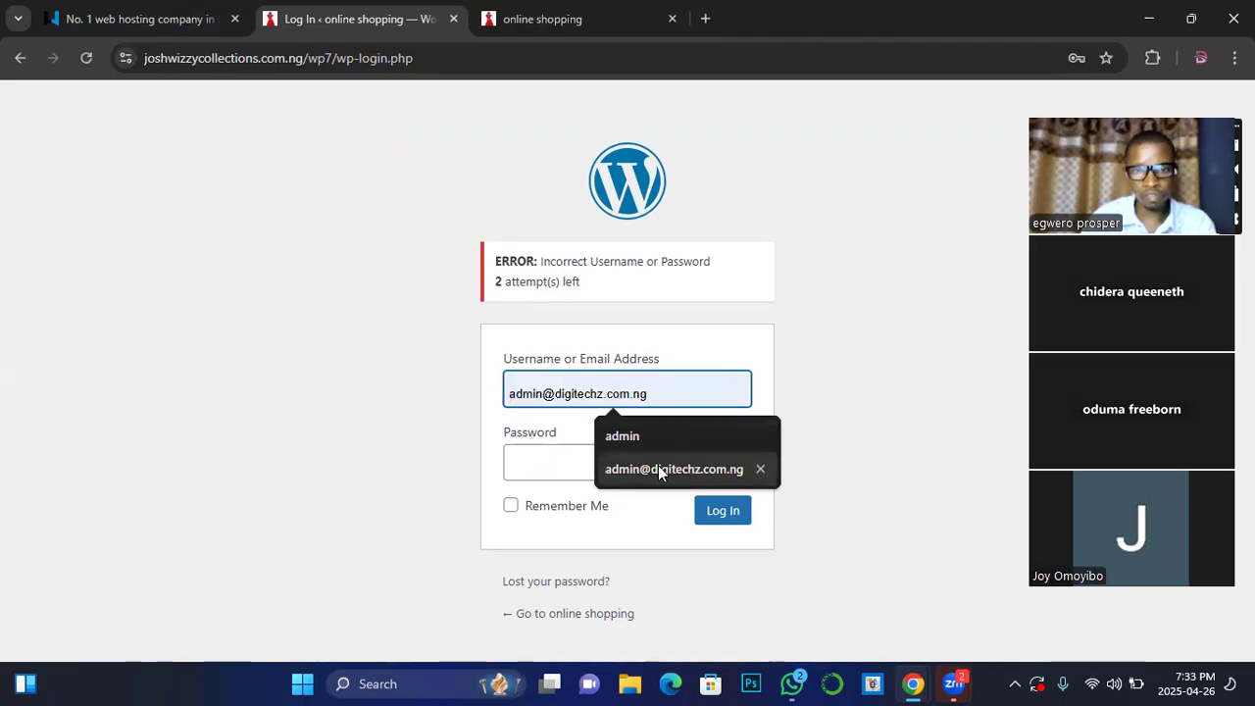
pyautogui.click(535, 471)
pyautogui.click(564, 384)
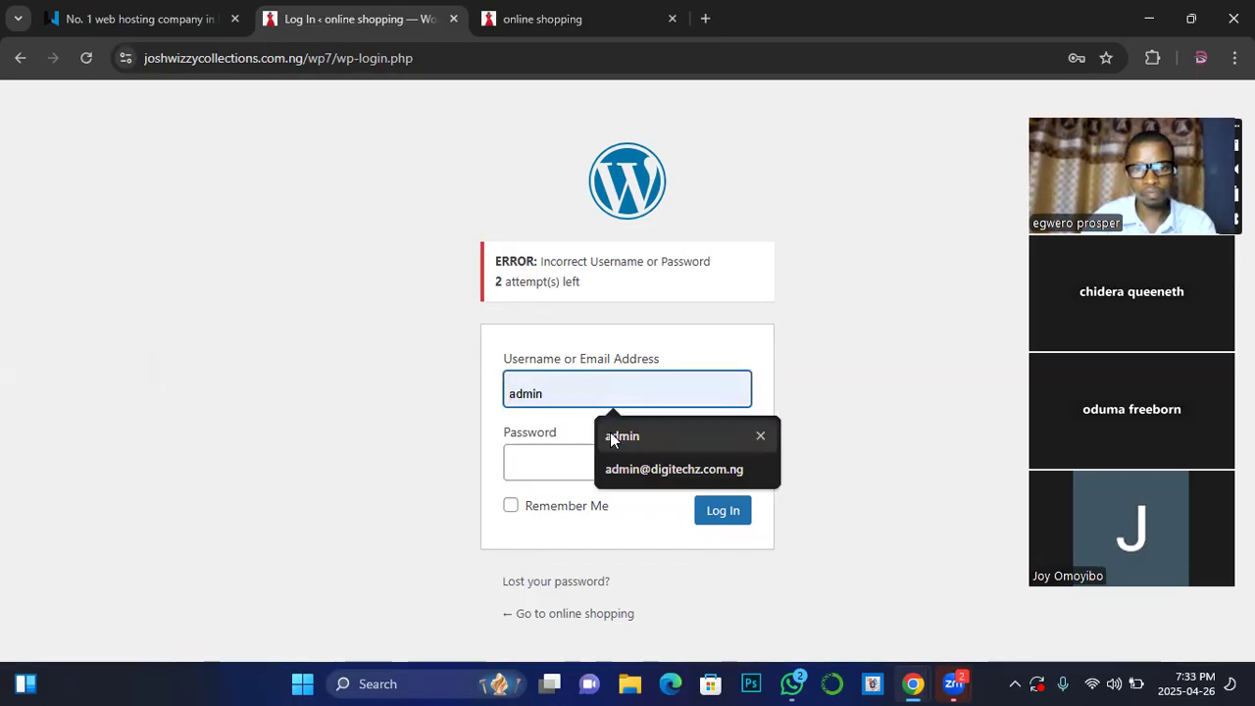
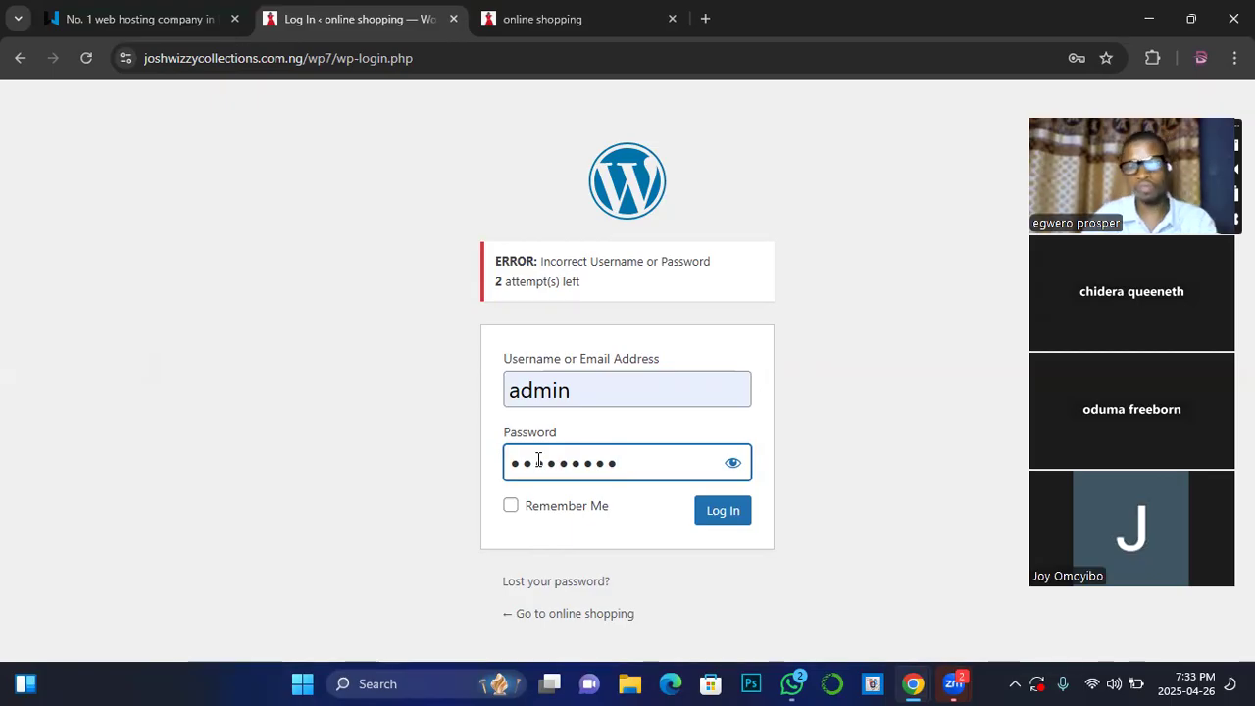
# Step: Submit the admin username and retyped password to sign back into the dashboard after the rejected attempt
pyautogui.click(714, 523)
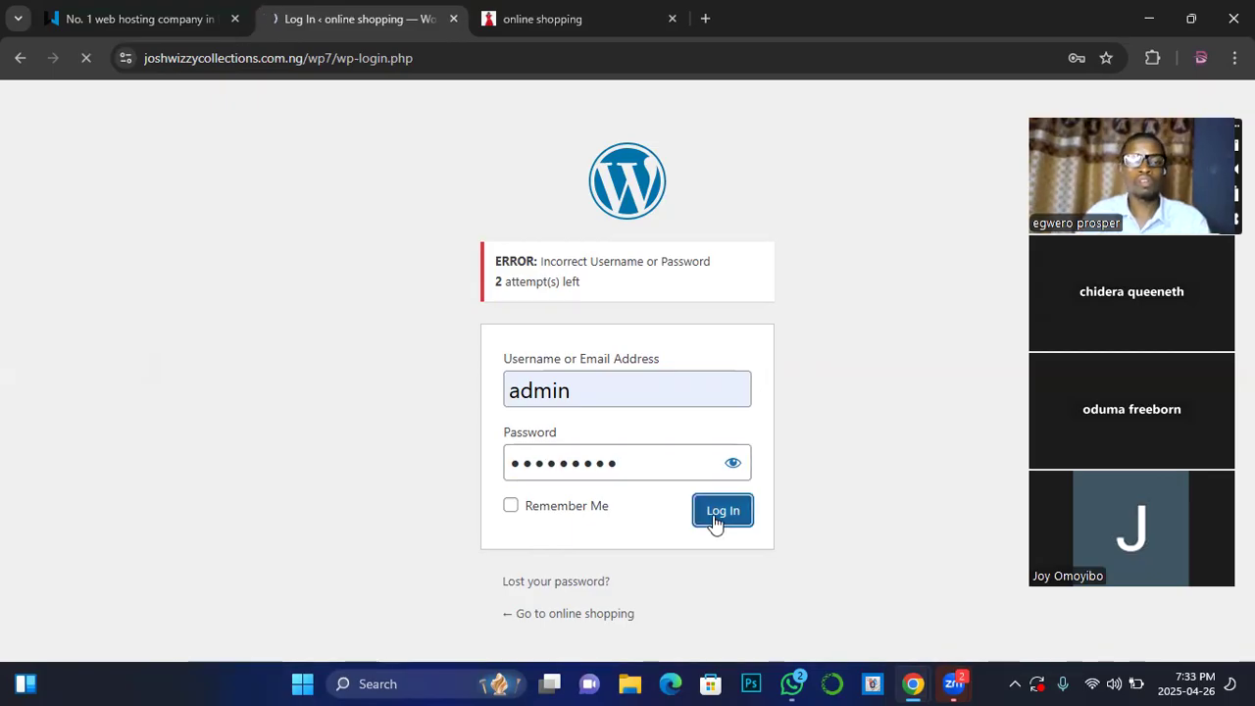